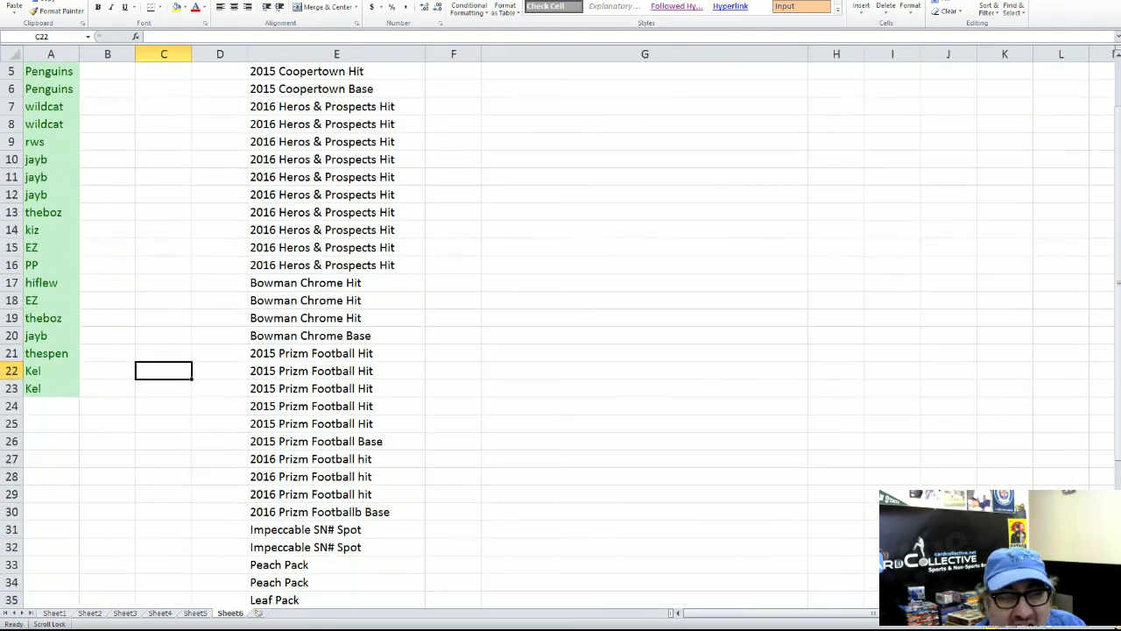
Copy the participant list in A1:A23.
drag(47, 393, 52, 50)
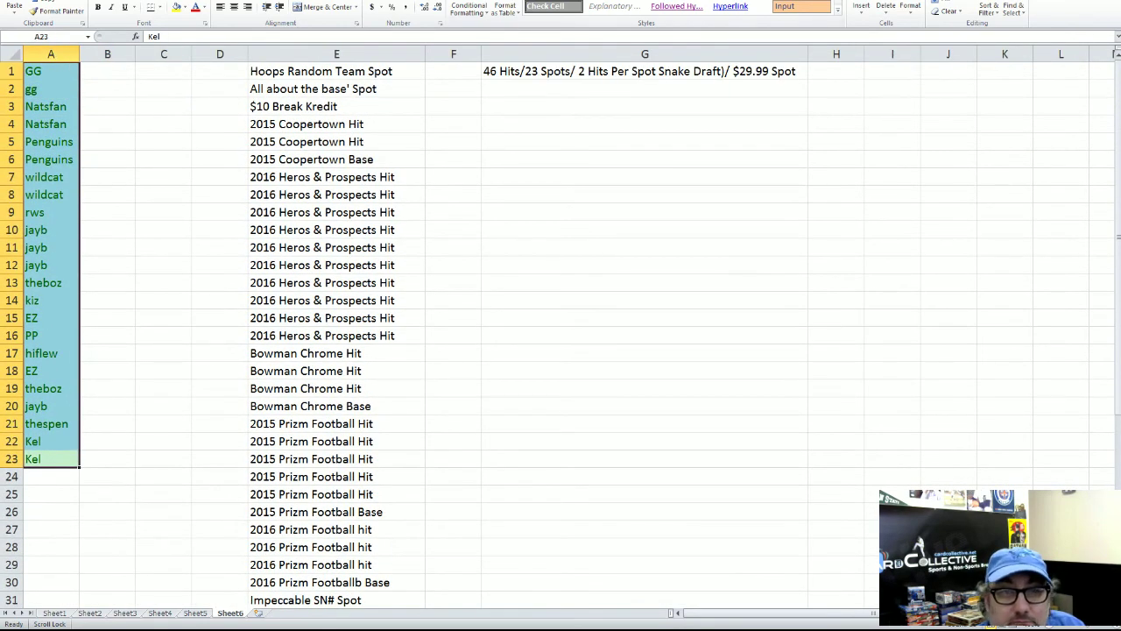
right_click(63, 146)
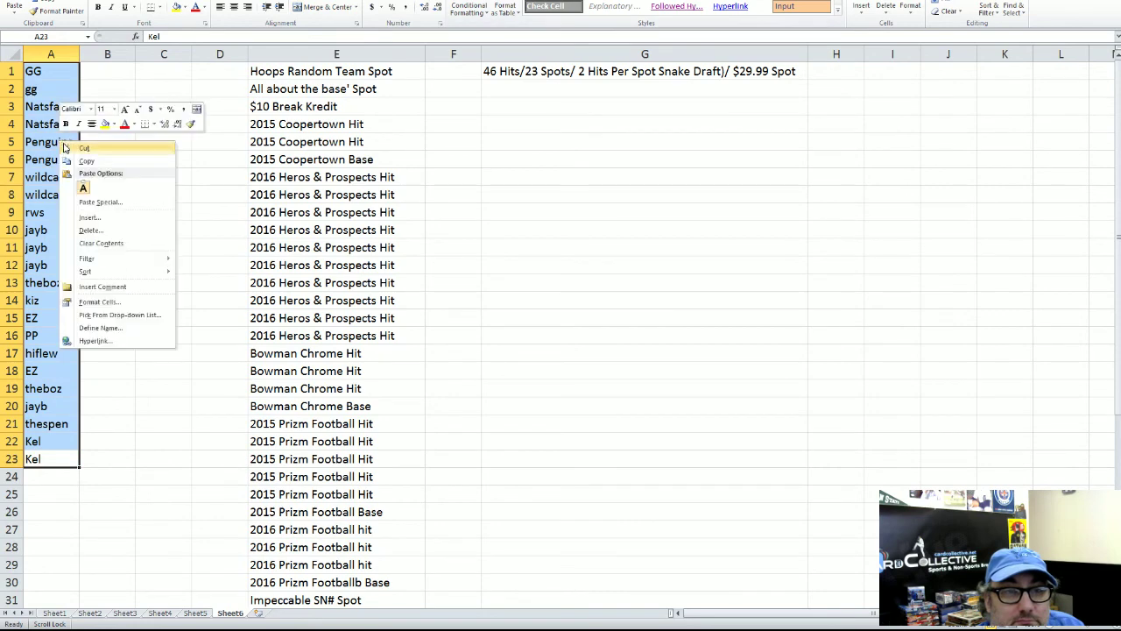
click(85, 161)
Switch to the RANDOM.ORG List Randomizer and paste the copied participants as plain text into its empty list form.
key(alt+Tab)
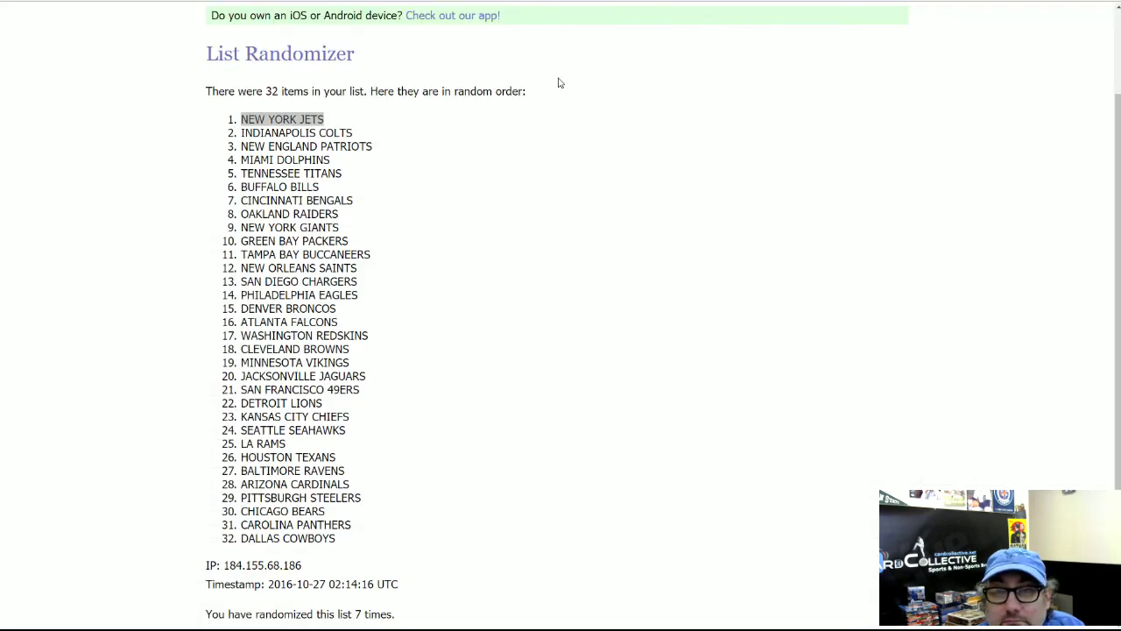
scroll(562, 80, up, 2)
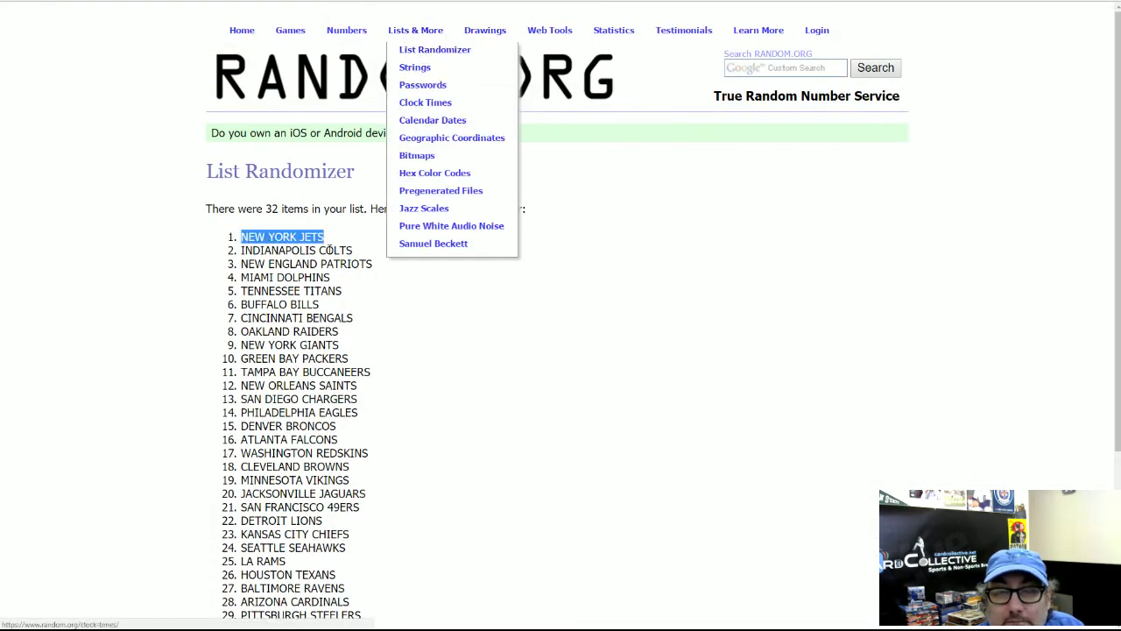
key(alt+Left)
click(360, 387)
right_click(361, 387)
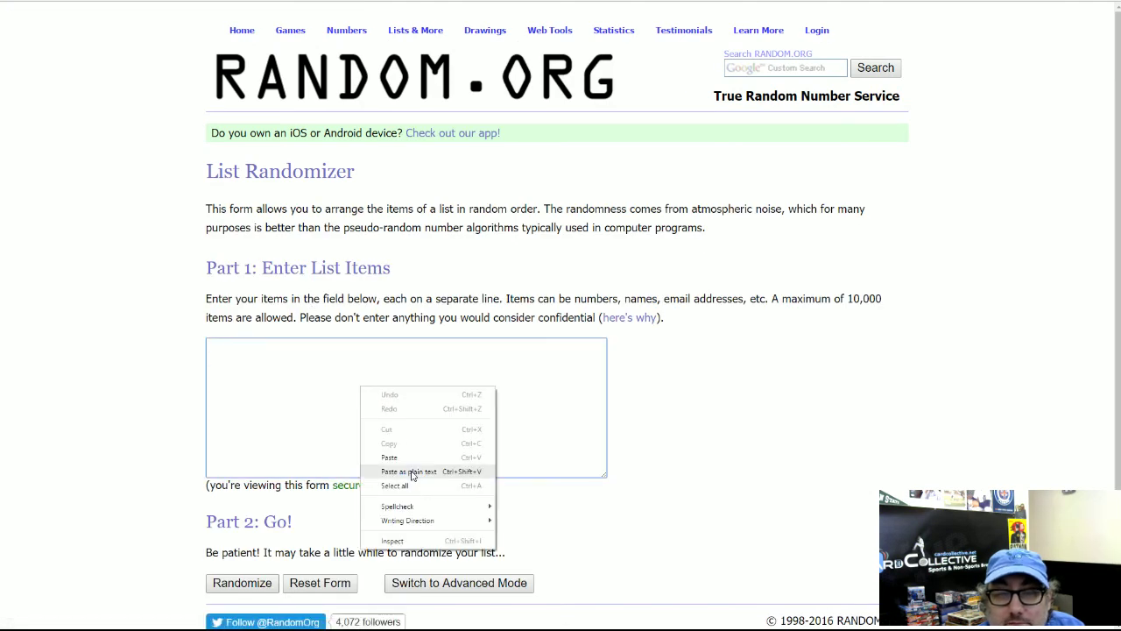
click(411, 472)
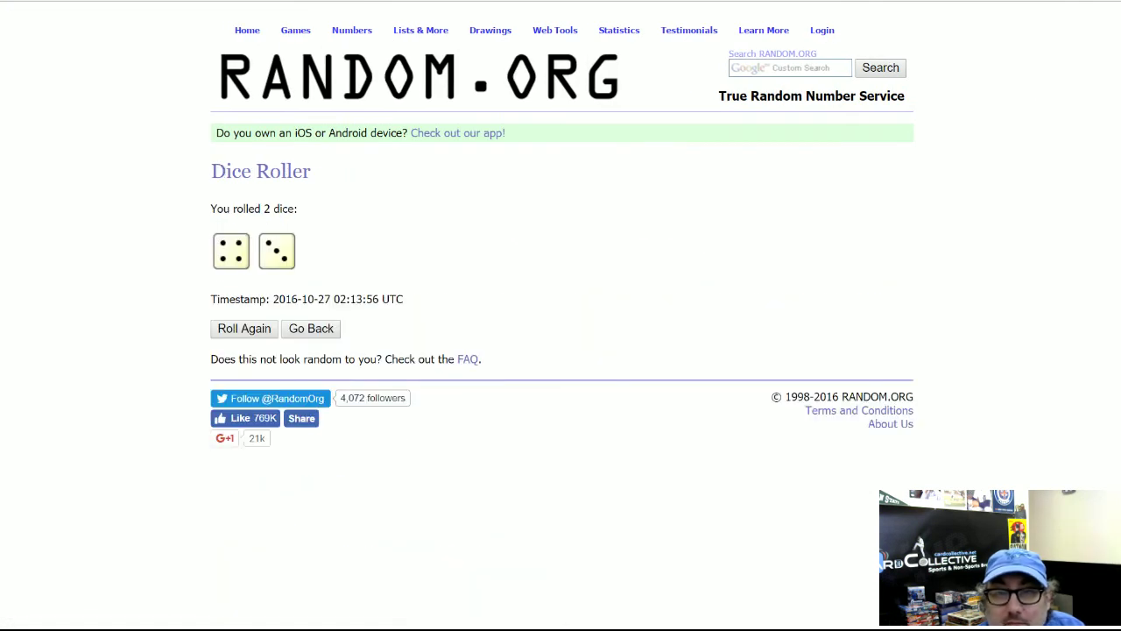
Roll the two dice again in the Dice Roller and return to the List Randomizer.
click(241, 330)
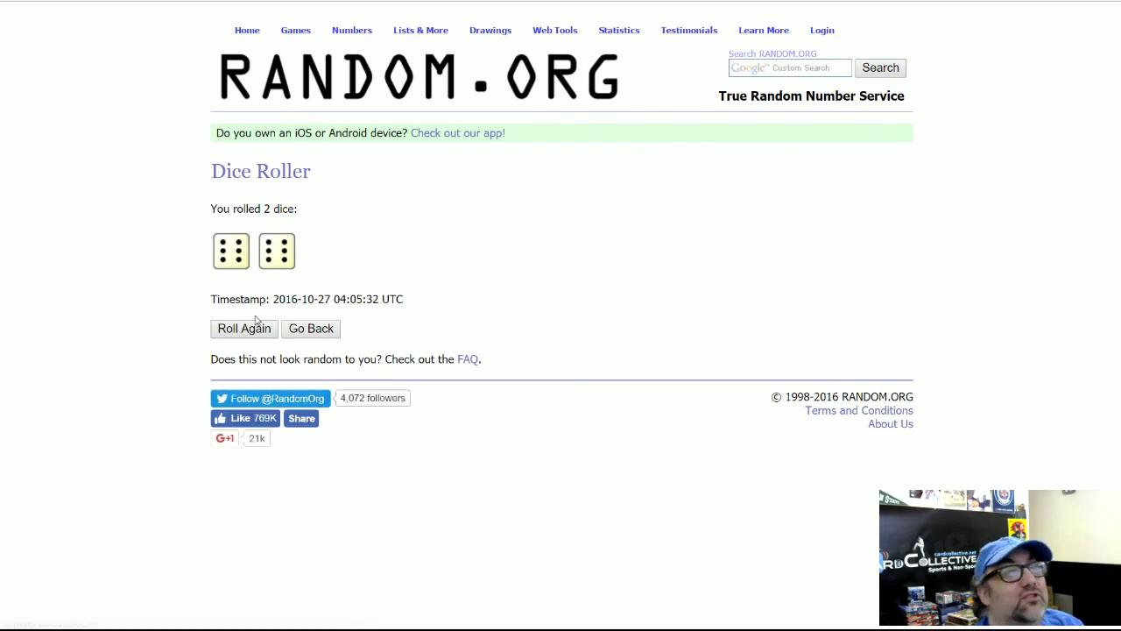
key(alt+Left)
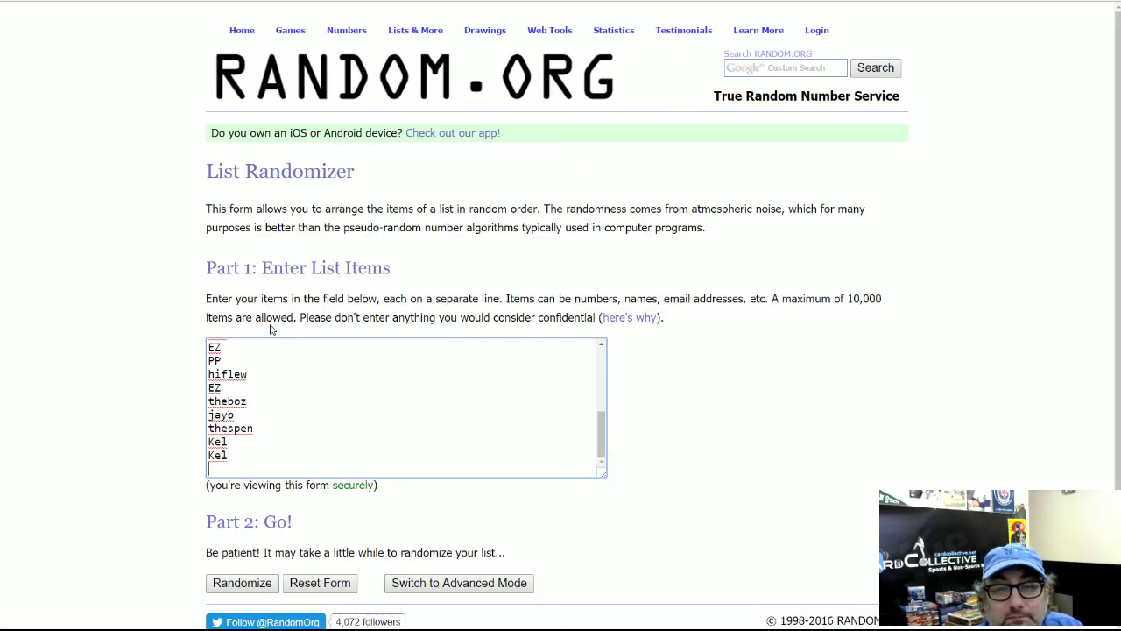
Randomize the participant list 12 times.
click(223, 523)
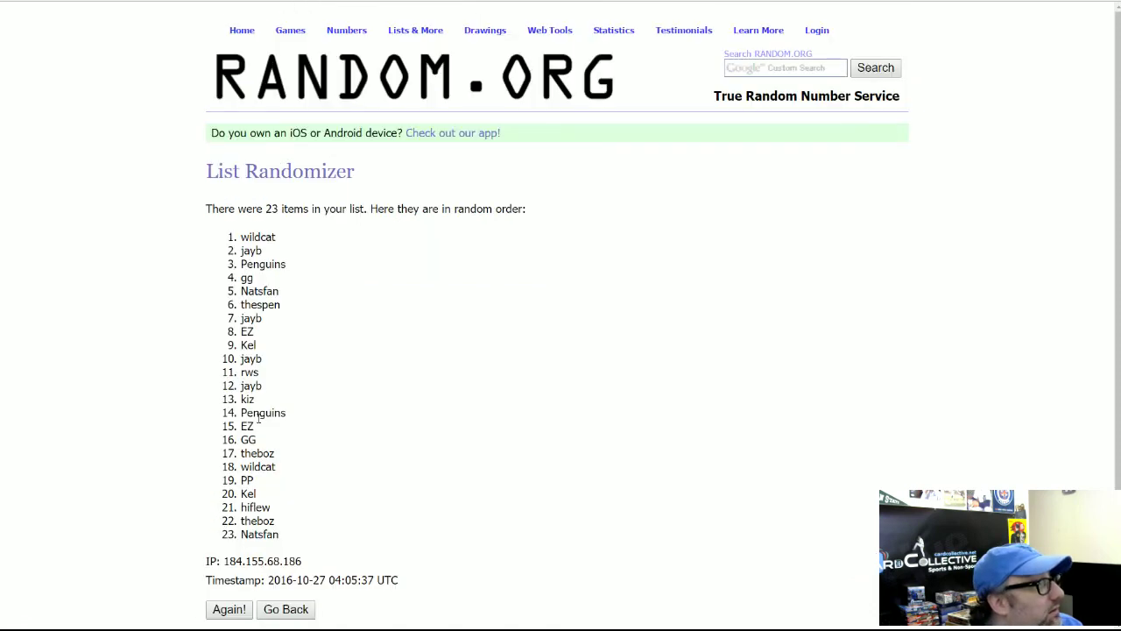
scroll(263, 430, down, 1)
click(225, 538)
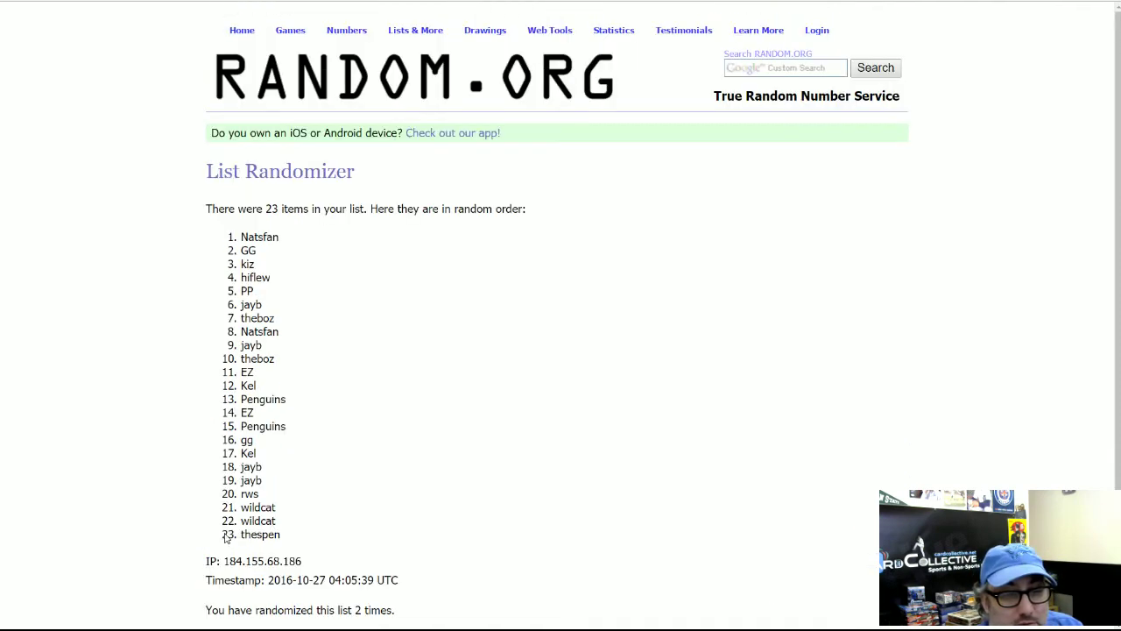
scroll(222, 532, down, 1)
click(224, 535)
scroll(232, 526, down, 1)
click(225, 551)
scroll(225, 552, down, 1)
scroll(230, 526, down, 1)
click(225, 549)
scroll(221, 466, down, 1)
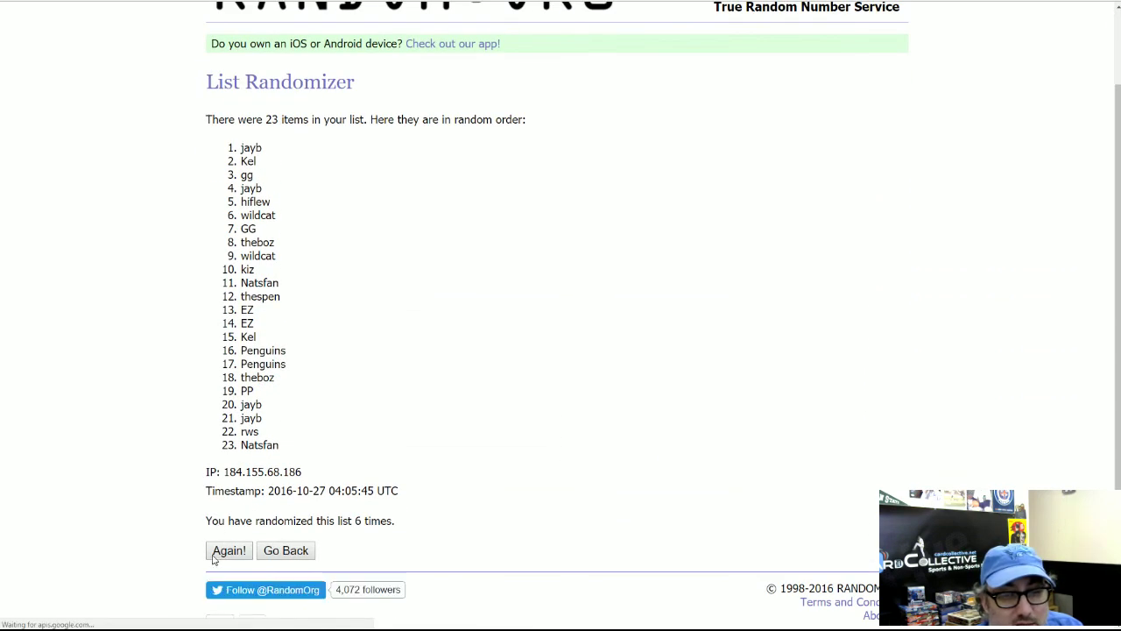
click(225, 549)
scroll(187, 473, down, 1)
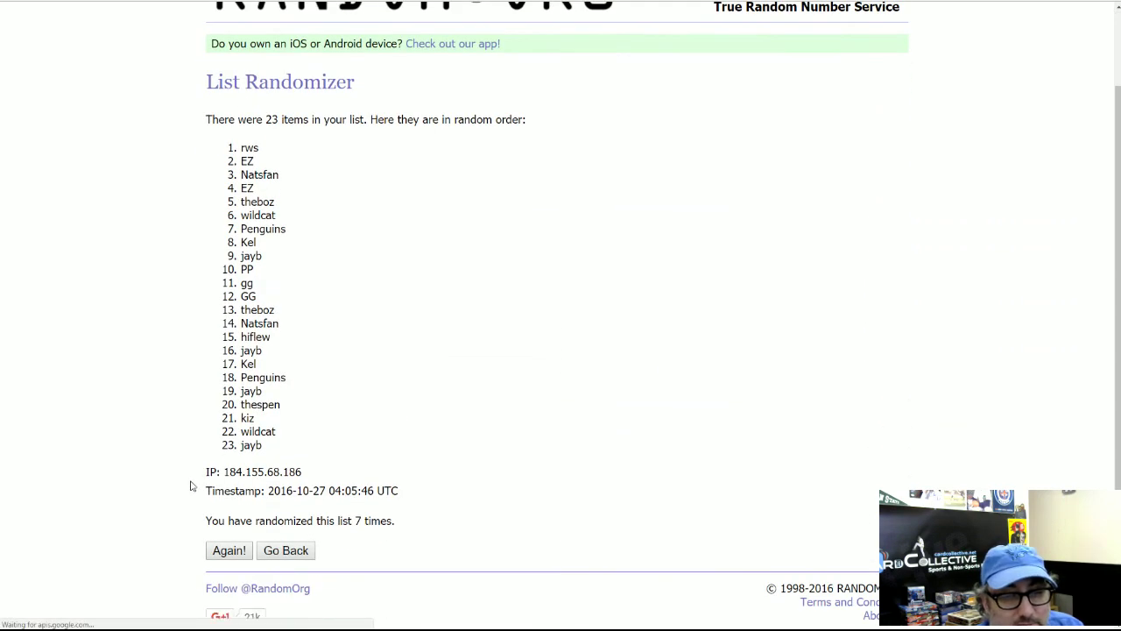
click(225, 549)
scroll(213, 506, down, 1)
click(219, 548)
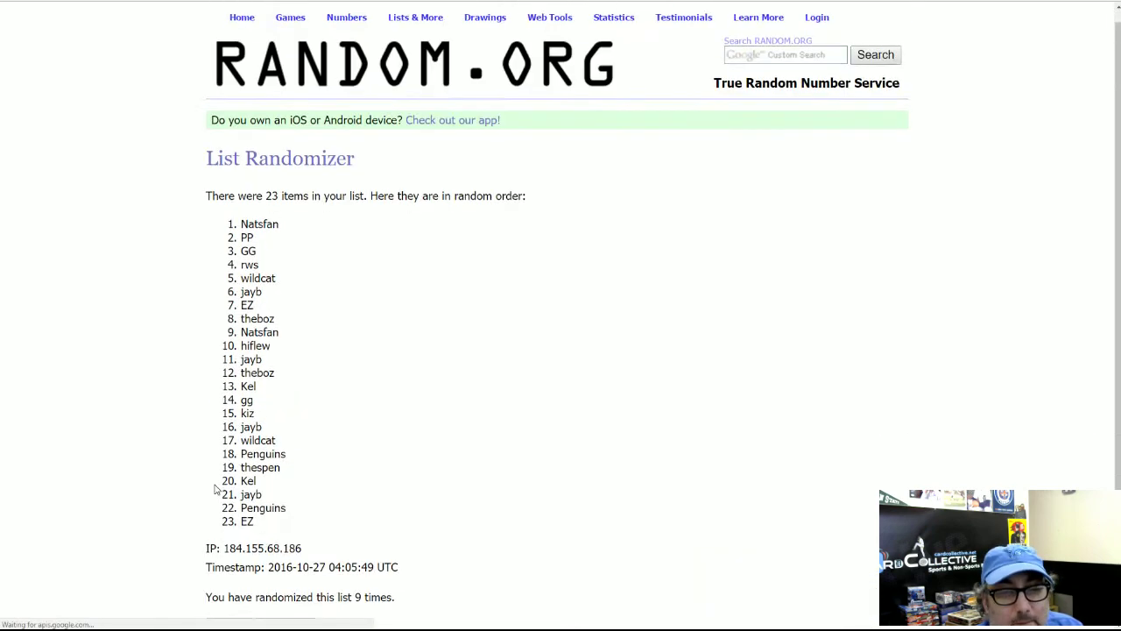
scroll(219, 526, down, 1)
click(217, 548)
scroll(207, 457, down, 1)
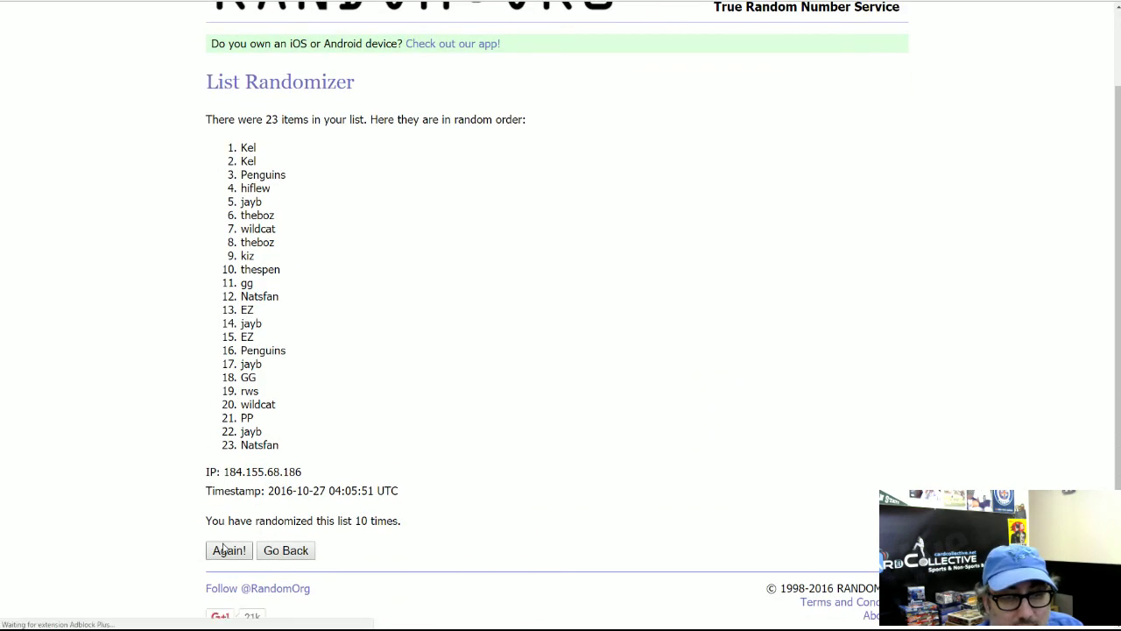
click(221, 549)
scroll(219, 491, down, 1)
click(221, 534)
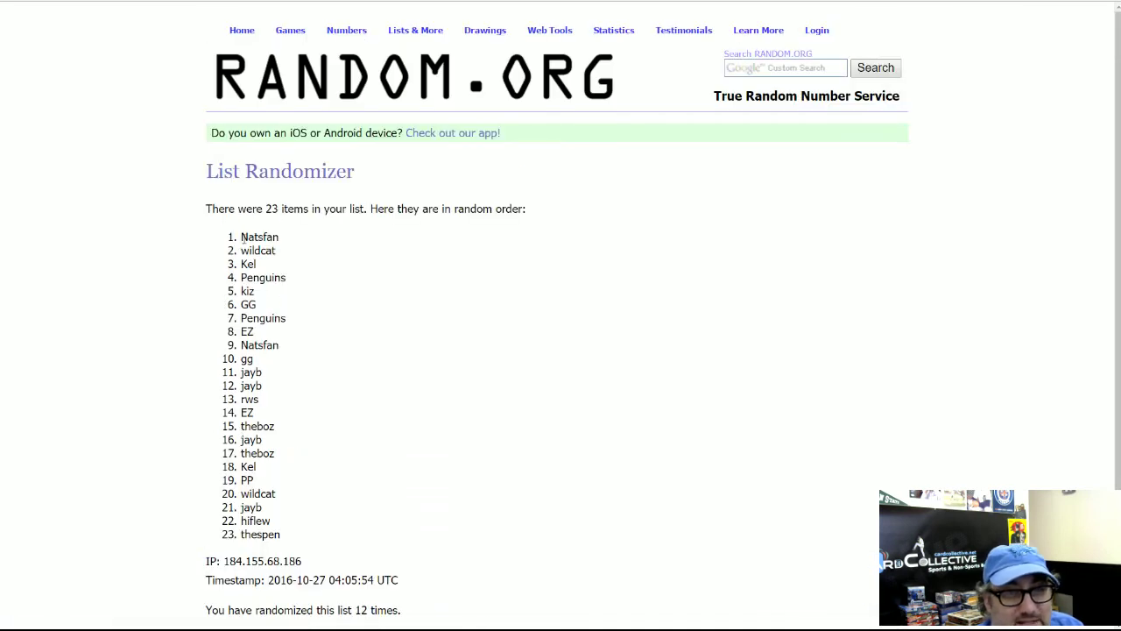
Copy all 23 entries of the final randomized participant order.
drag(243, 237, 282, 534)
key(ctrl+c)
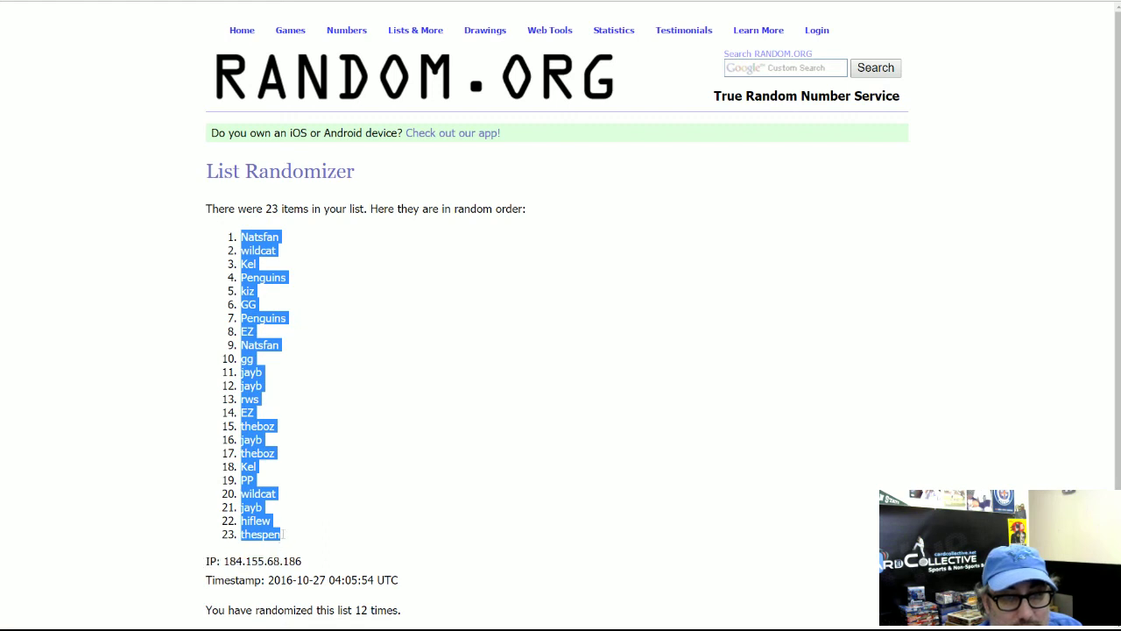
right_click(252, 231)
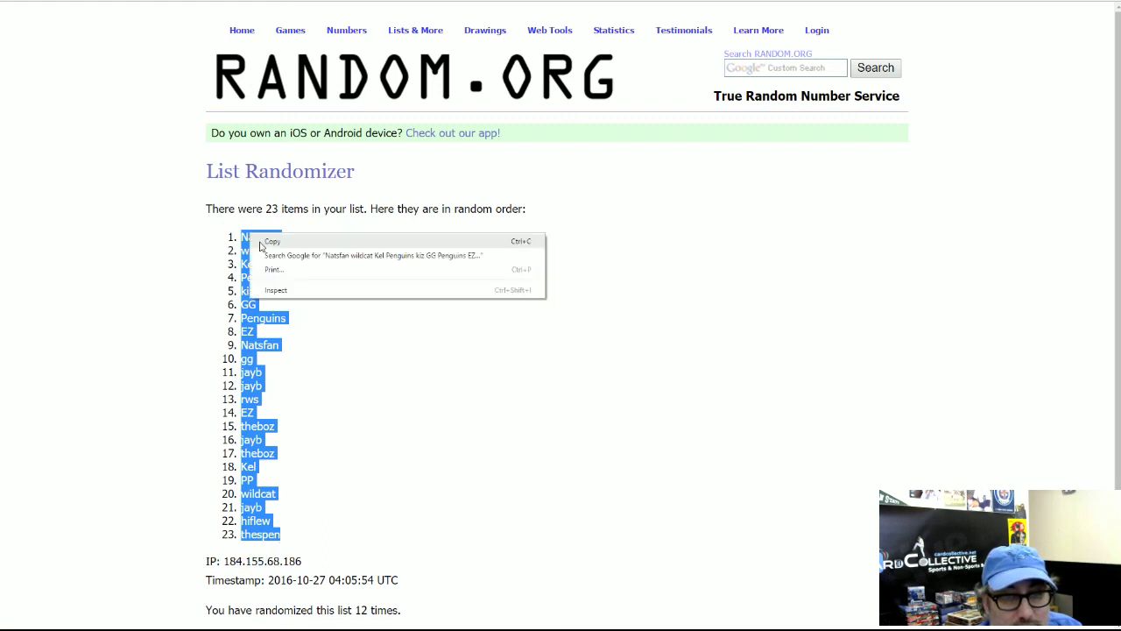
click(266, 245)
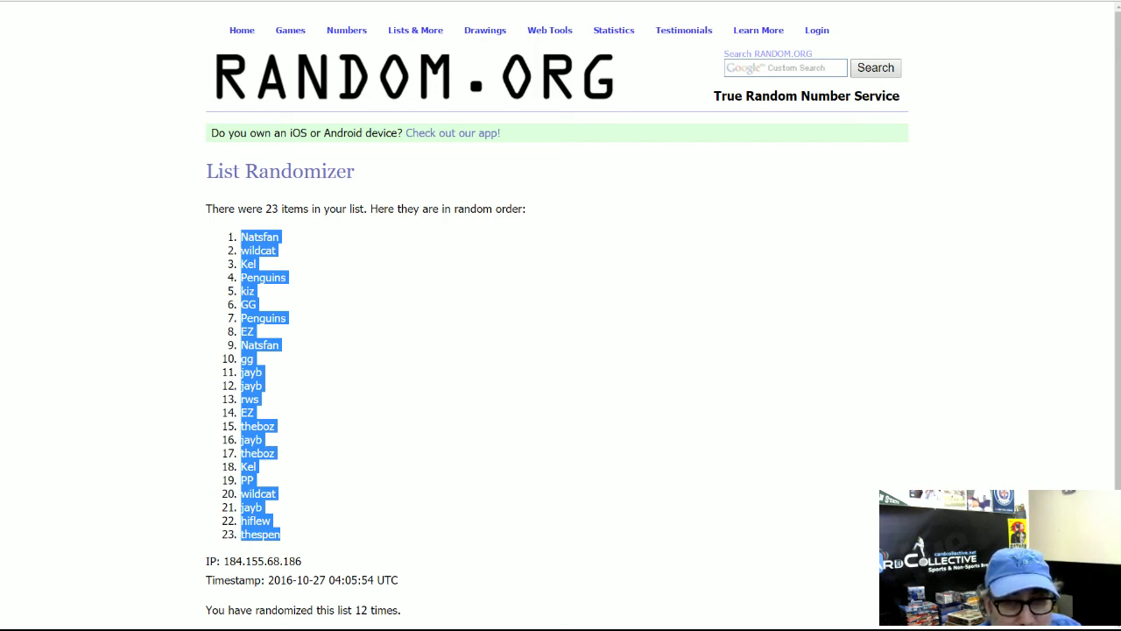
Switch to the Excel break sheet and replace the list in A1:A23 with the randomized order, pasted as Text.
key(alt+Tab)
right_click(44, 136)
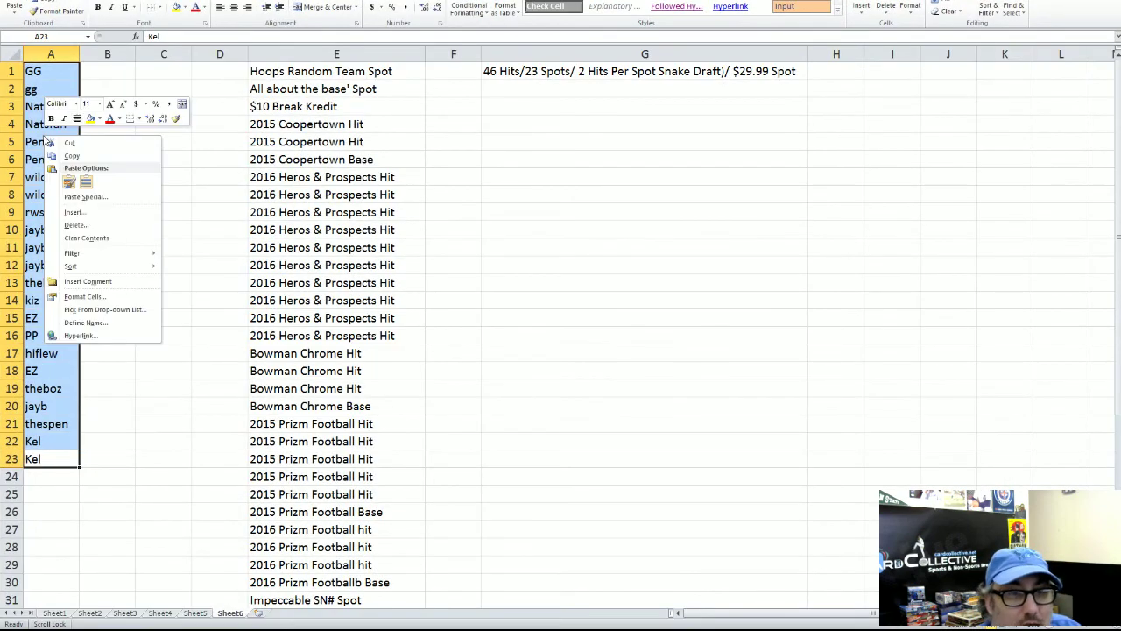
click(84, 196)
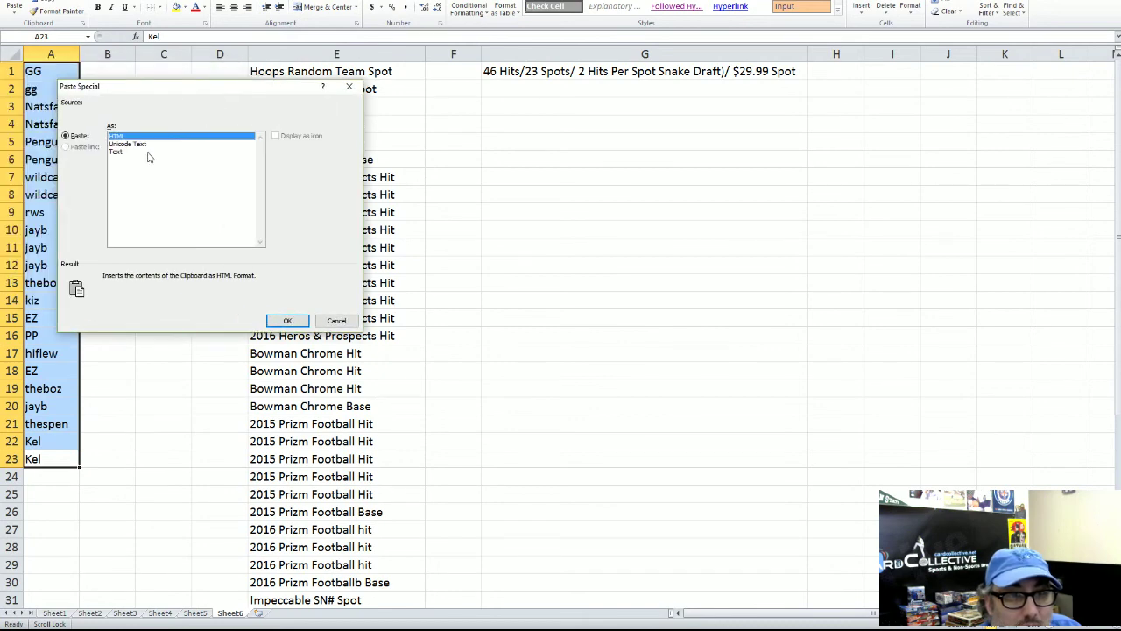
double_click(115, 152)
click(120, 103)
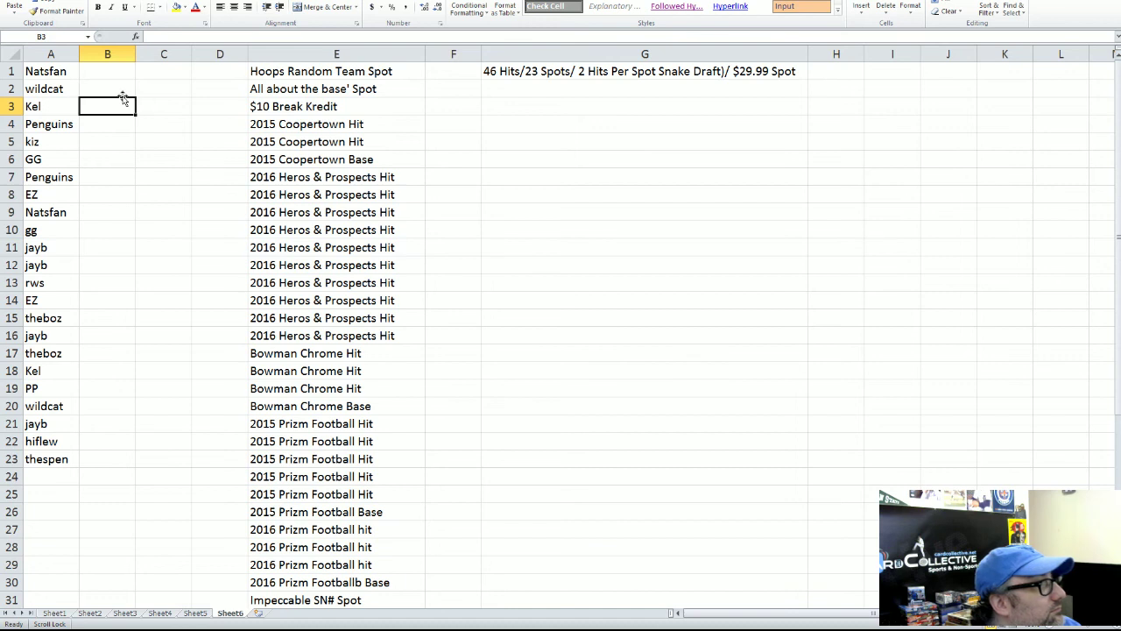
click(48, 71)
click(54, 90)
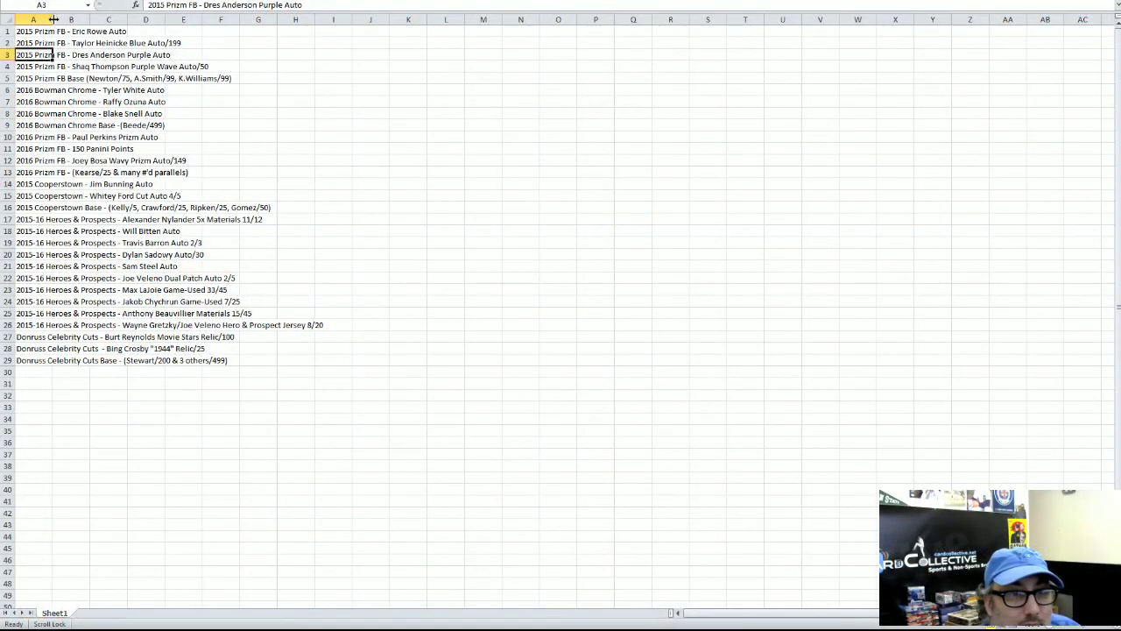
In the prize list workbook, fit column A to its contents and copy the detailed card list in A1:A29.
double_click(52, 20)
click(125, 230)
drag(30, 35, 191, 361)
right_click(187, 280)
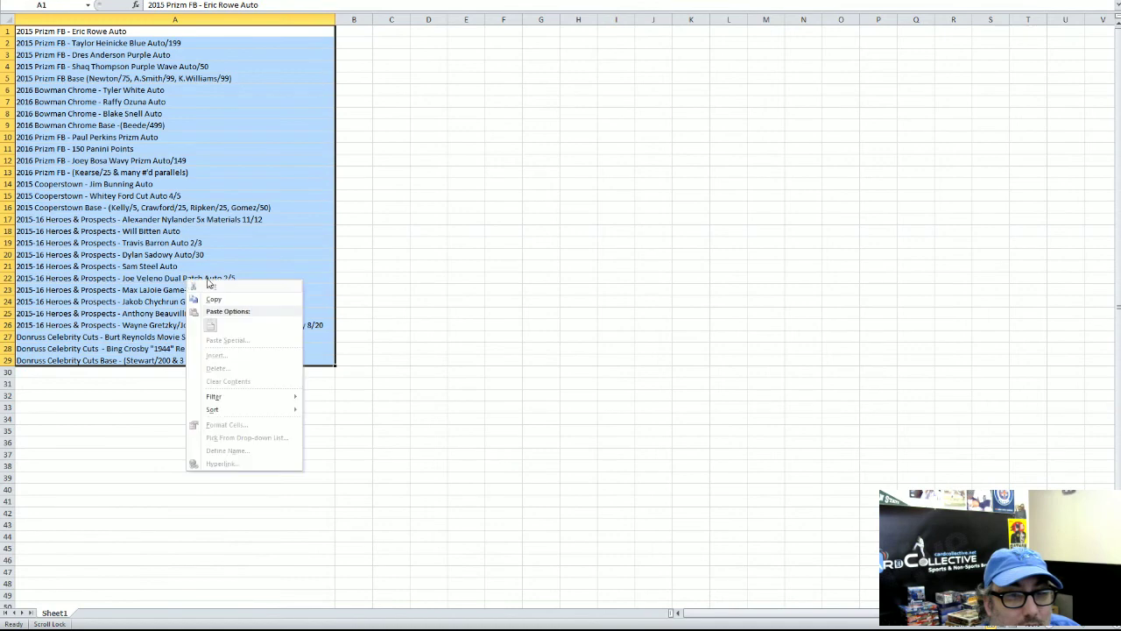
click(214, 299)
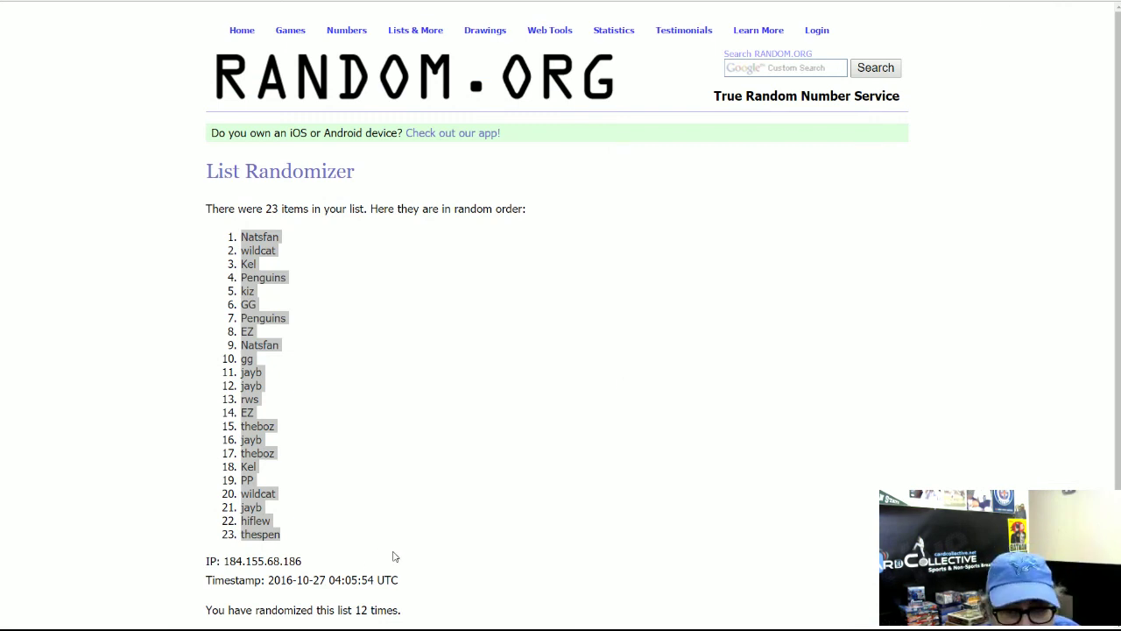
Paste the card list into Sheet6 of the break workbook from C1, matching destination formatting, and fit column C to its contents.
mouse_move(357, 629)
click(414, 585)
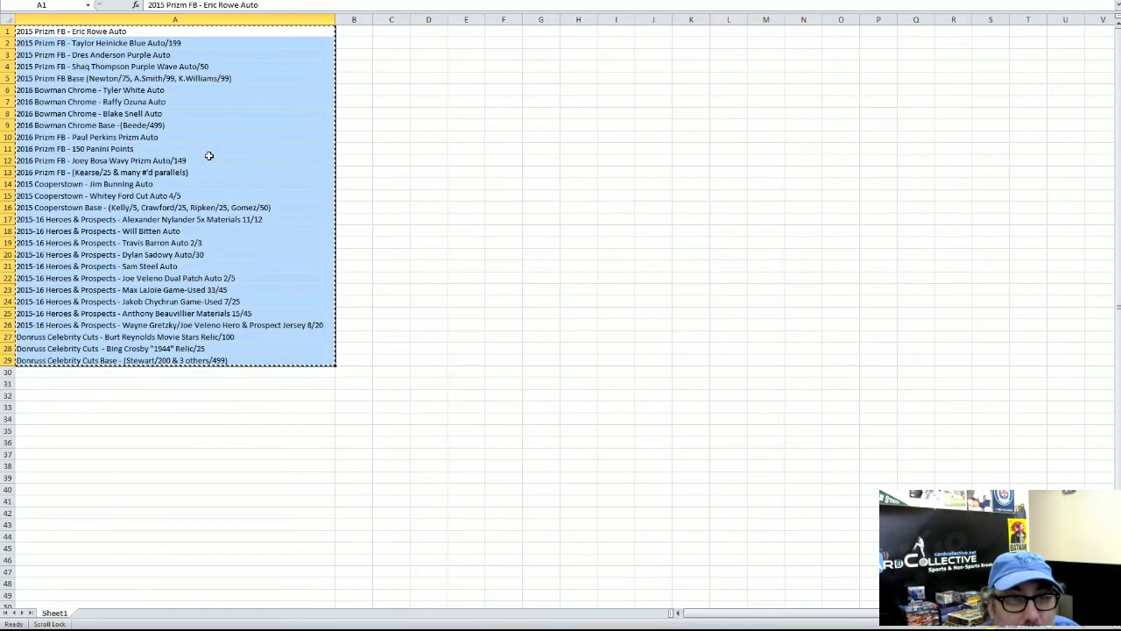
mouse_move(356, 629)
click(321, 611)
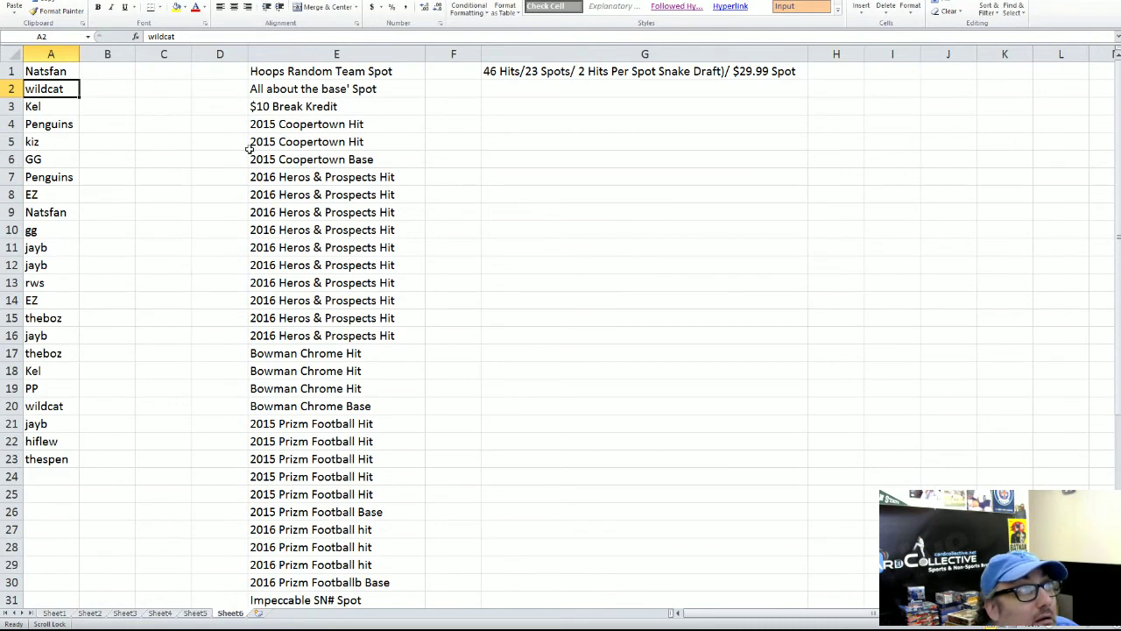
click(159, 69)
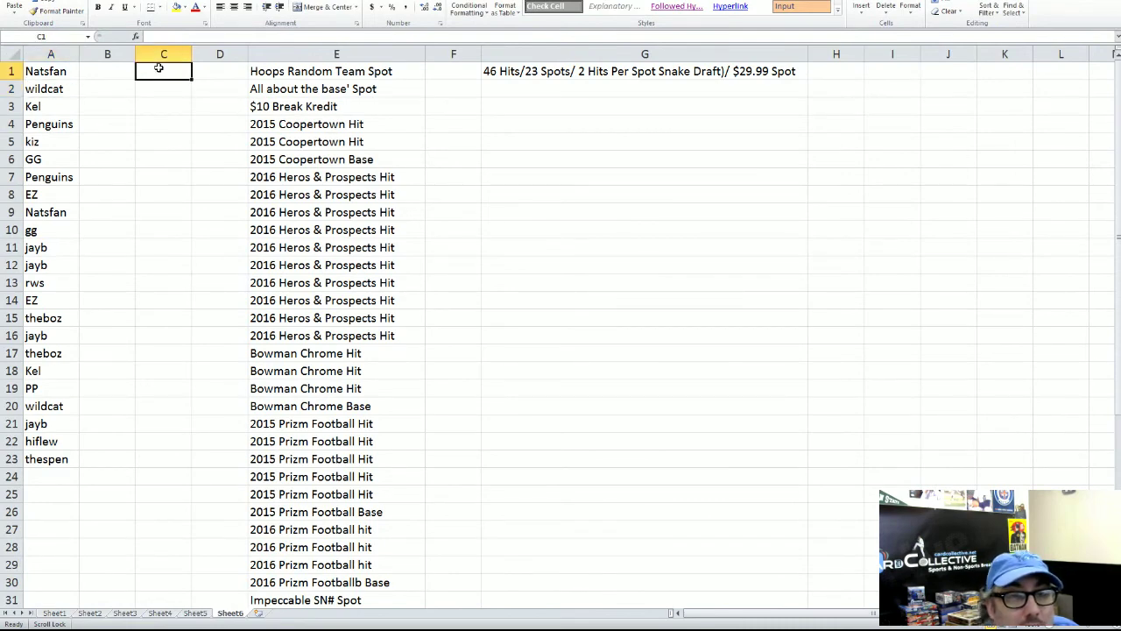
right_click(160, 68)
click(202, 115)
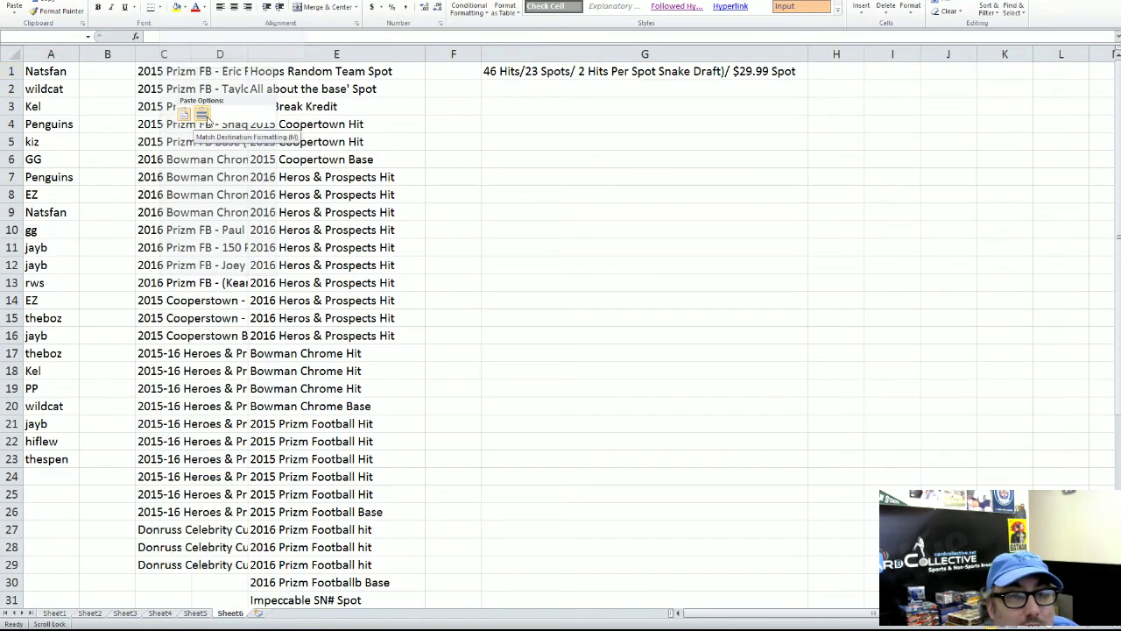
double_click(191, 54)
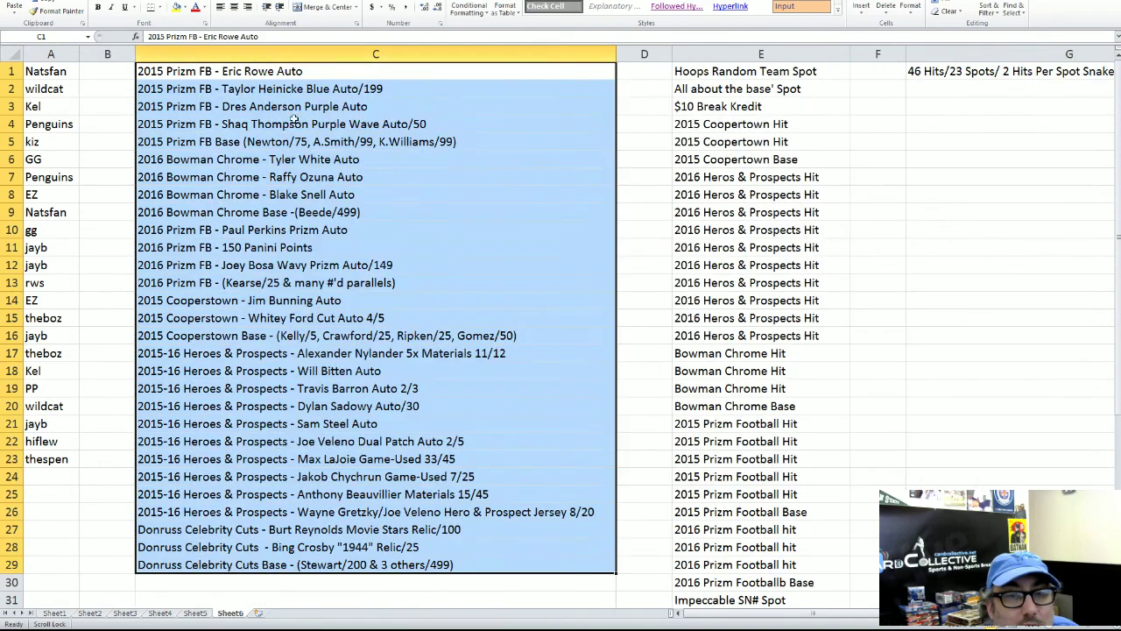
click(485, 279)
Move the column E entries from the first Impeccable SN# Spot through the last Prizm Pack to column C, starting at C30.
scroll(486, 279, down, 7)
drag(720, 513, 446, 213)
scroll(718, 368, up, 4)
scroll(718, 368, up, 3)
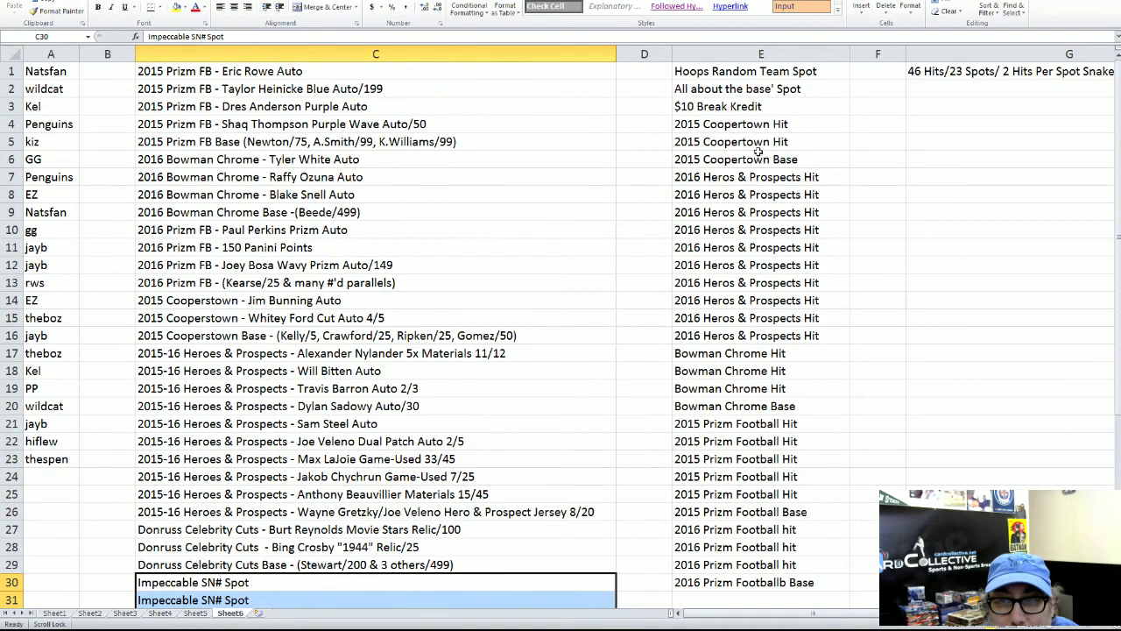
Move Hoops Random Team Spot and All about the base' Spot from E1:E2 to C47:C48, and review the combined list.
drag(718, 71, 337, 560)
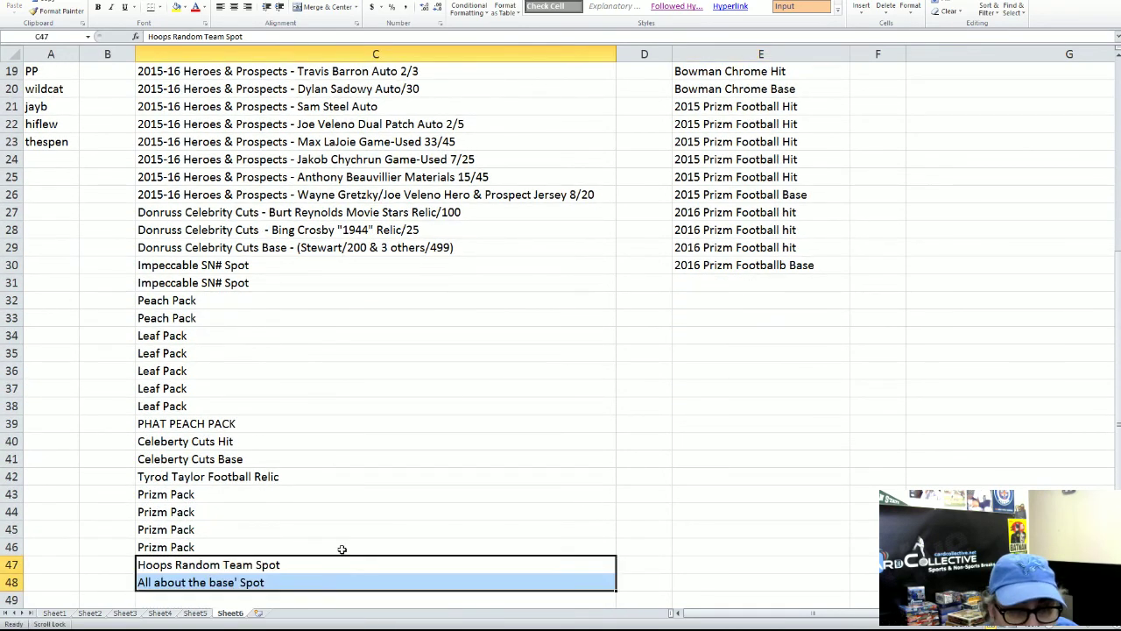
scroll(754, 445, up, 4)
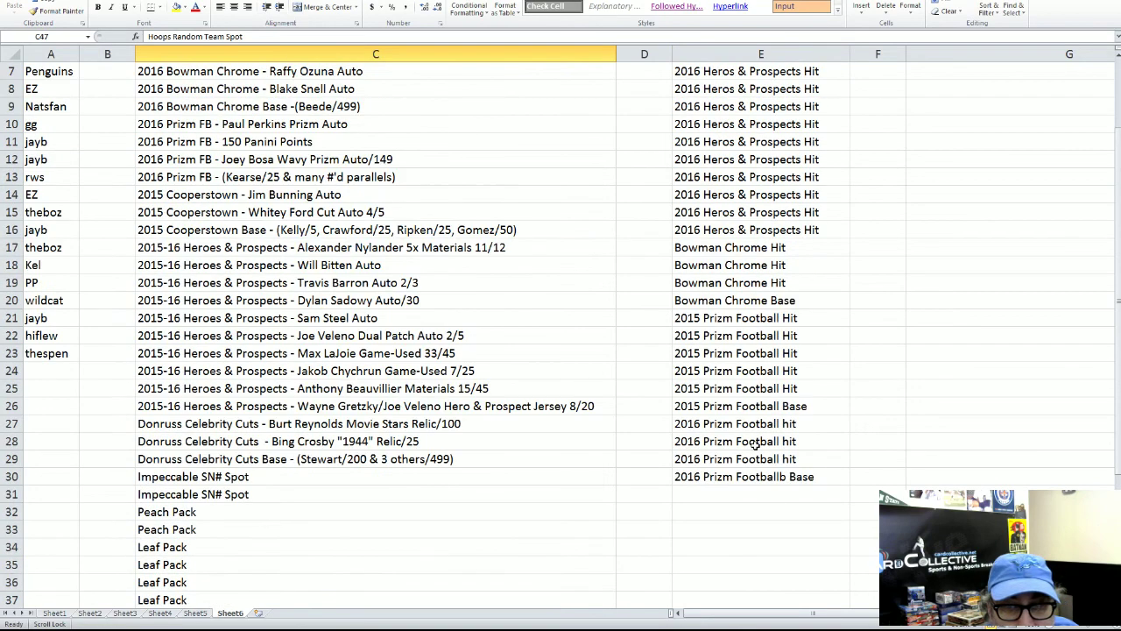
scroll(751, 465, down, 8)
scroll(231, 440, up, 2)
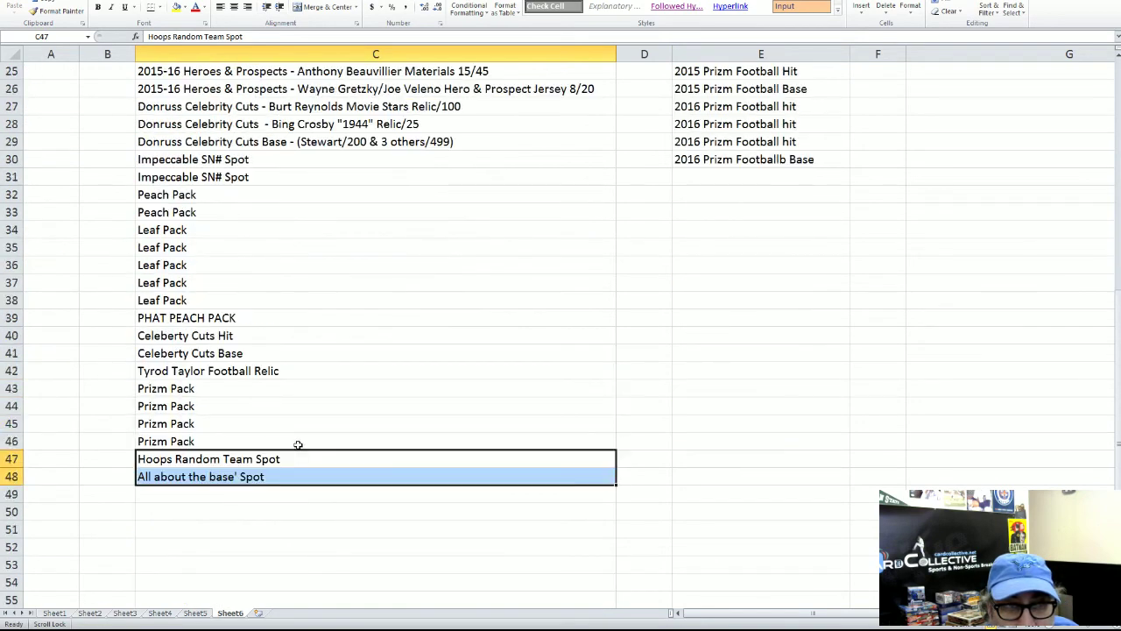
scroll(298, 450, up, 4)
scroll(298, 449, down, 3)
scroll(298, 450, up, 7)
Move the $10 Break Kredit entry from E3 to C49, below the other prizes.
click(749, 72)
click(725, 102)
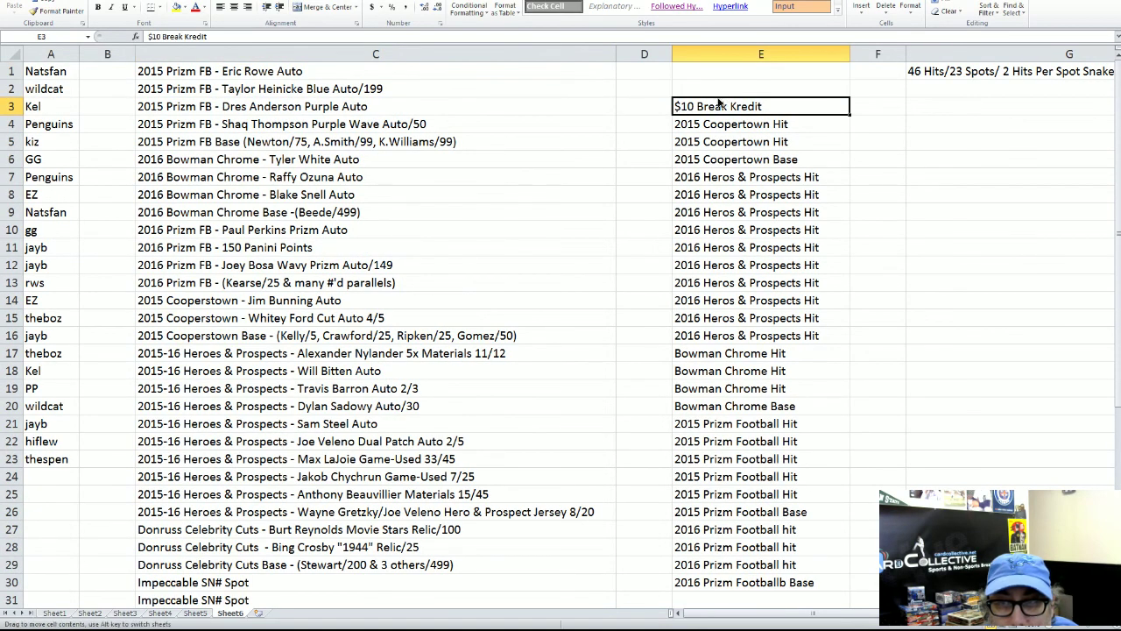
scroll(719, 99, down, 1)
drag(745, 96, 453, 572)
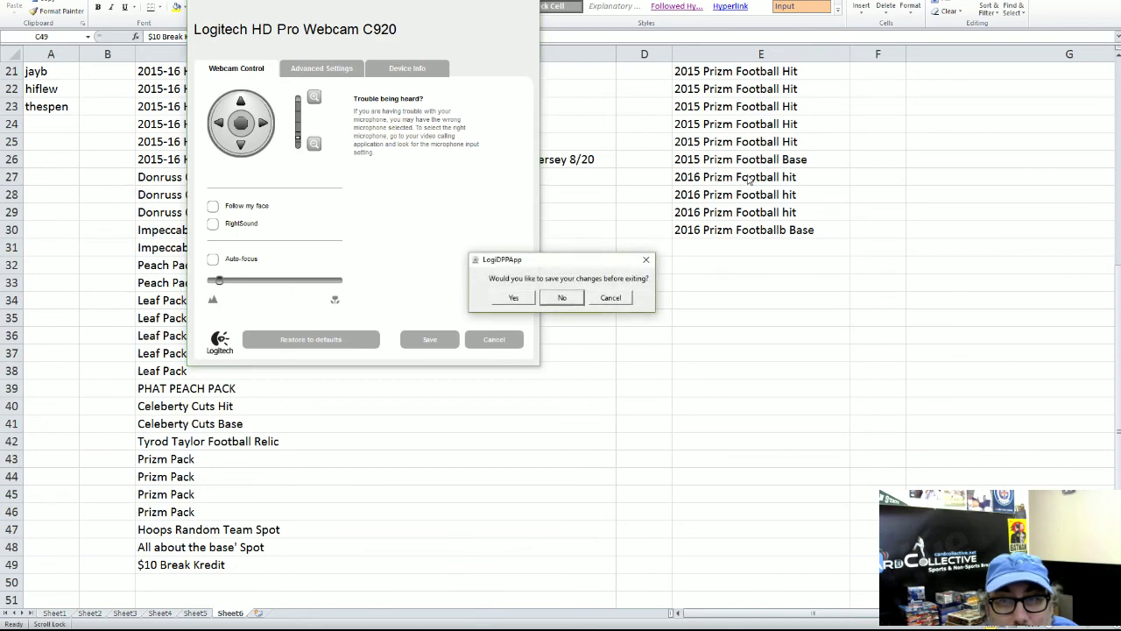
Discard the pending webcam settings changes and clear the leftover hit and base entries from E1:E33.
click(563, 298)
drag(766, 291, 736, 27)
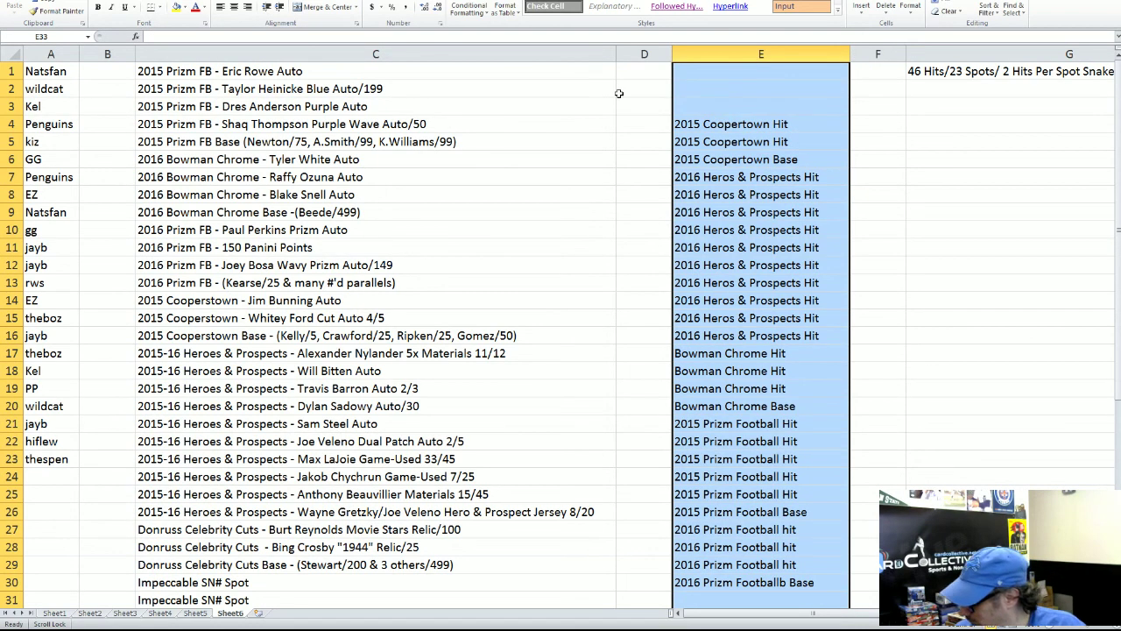
key(Delete)
Move the prizes in C27:C49 to column D starting at D1, and fit column D to its contents.
scroll(619, 93, down, 6)
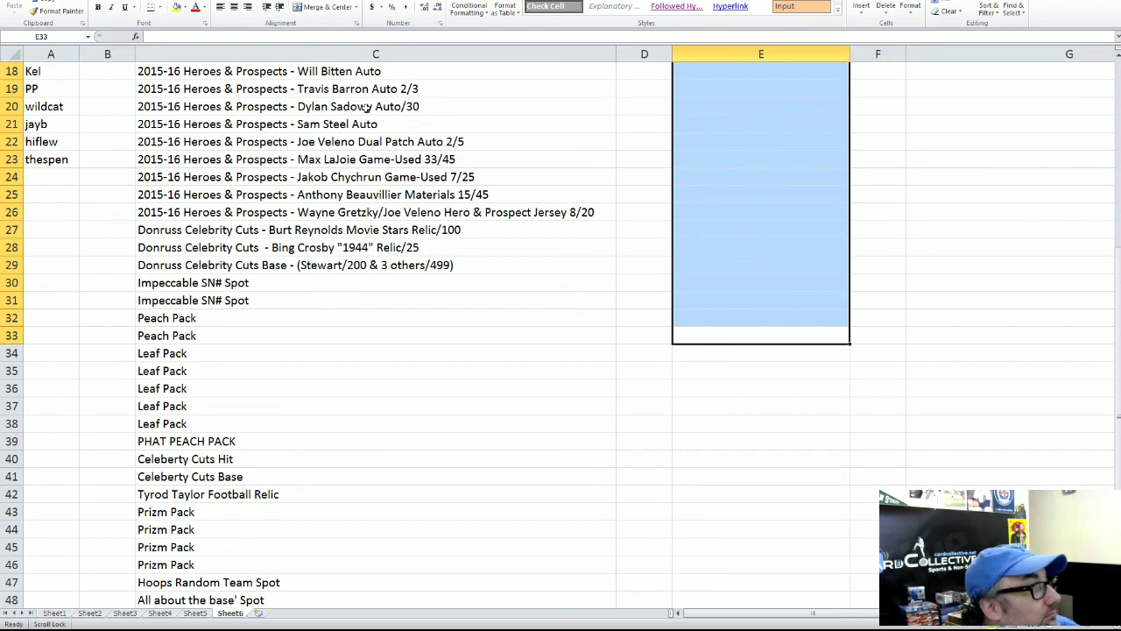
scroll(183, 233, down, 3)
drag(196, 457, 285, 197)
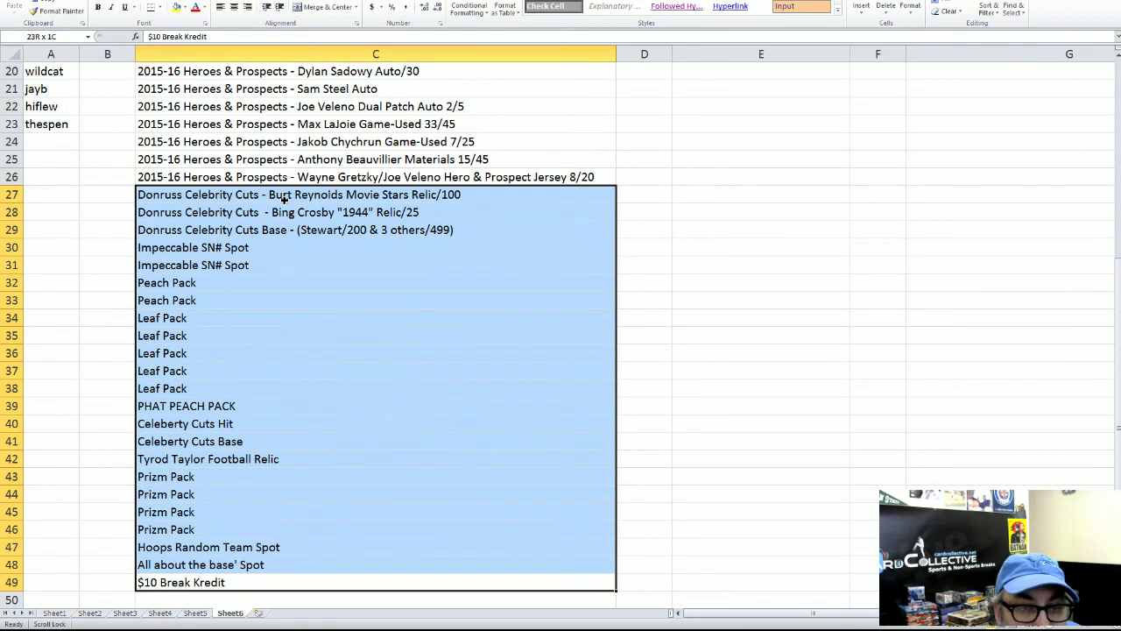
drag(284, 199, 643, 67)
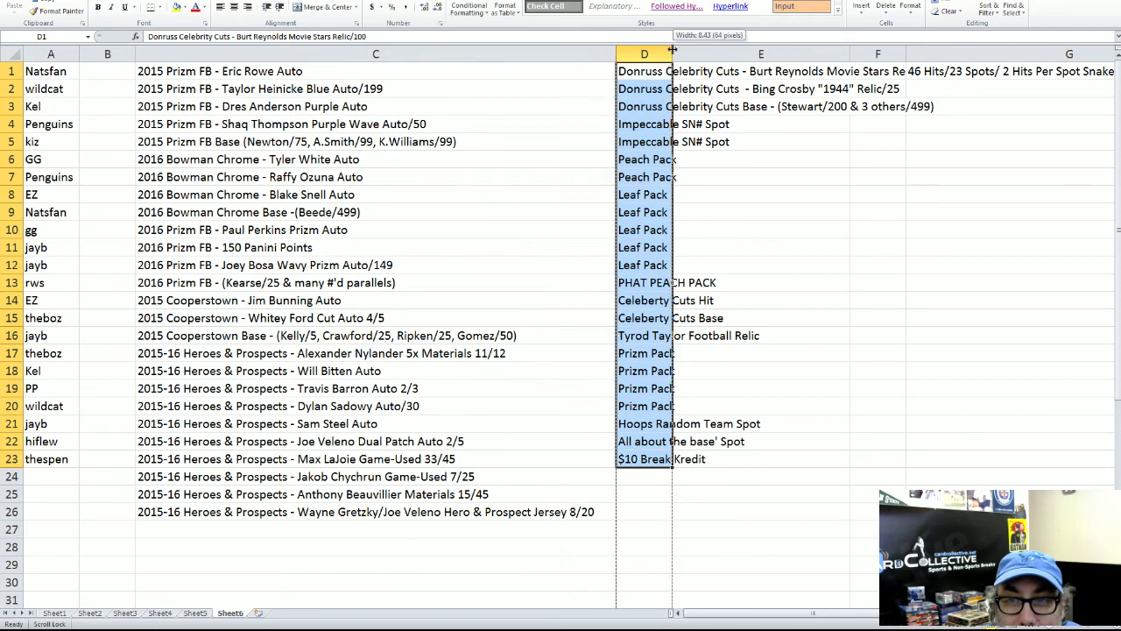
double_click(672, 54)
scroll(561, 324, up, 2)
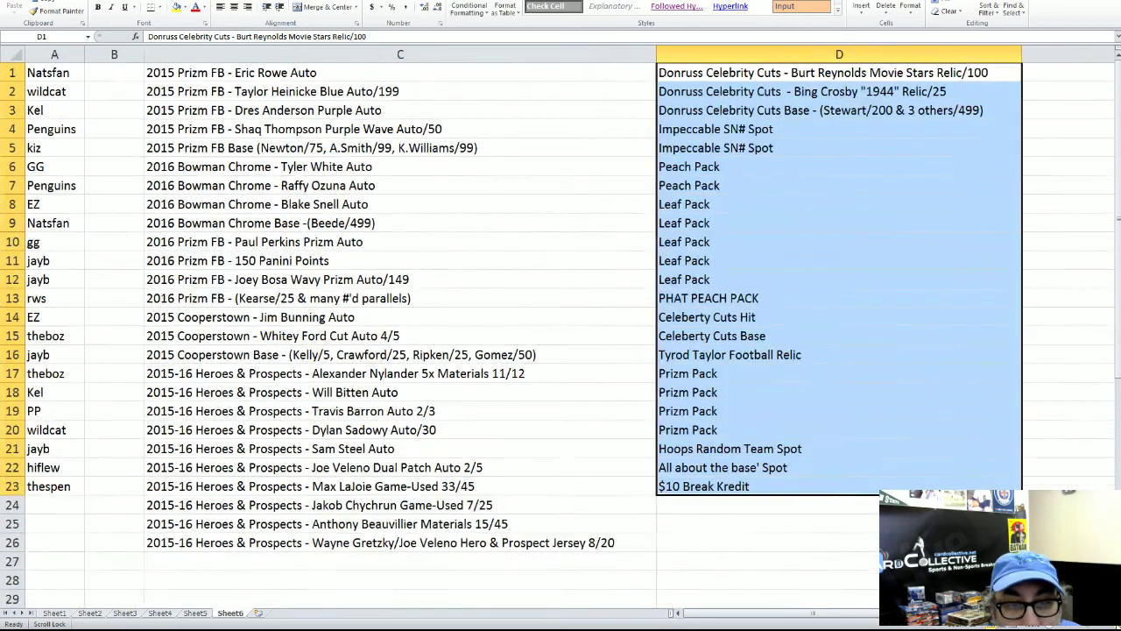
Assign the first two picks by moving the Whitey Ford Cut Auto 4/5 to B1 and the Bing Crosby "1944" Relic/25 to B2.
click(456, 83)
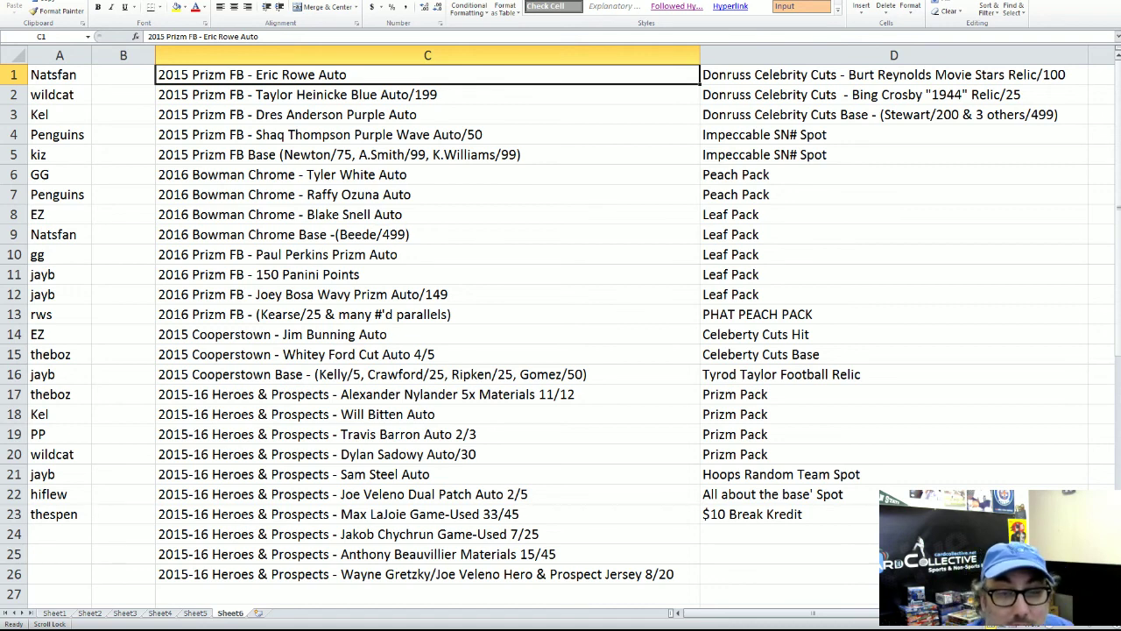
click(534, 354)
drag(506, 343, 100, 77)
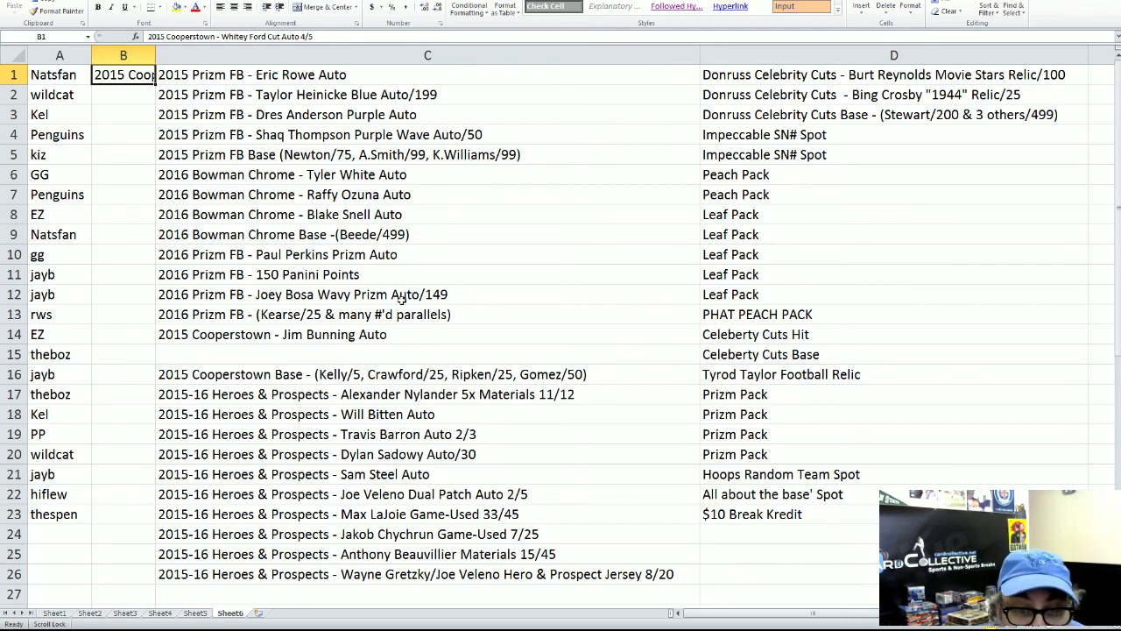
click(818, 116)
click(824, 99)
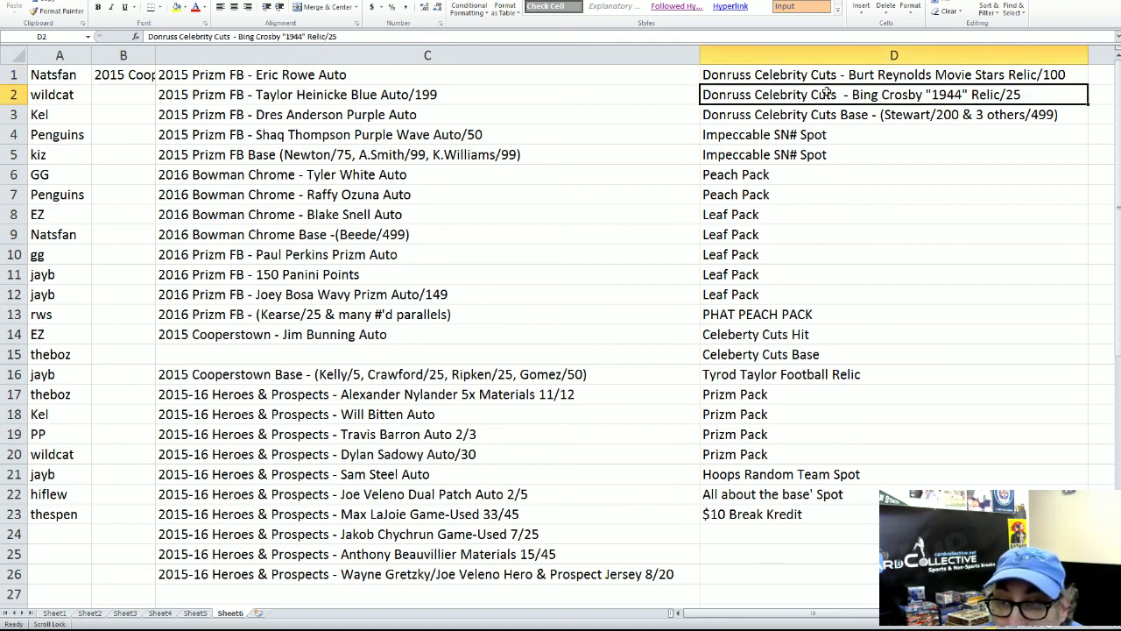
drag(824, 84, 138, 91)
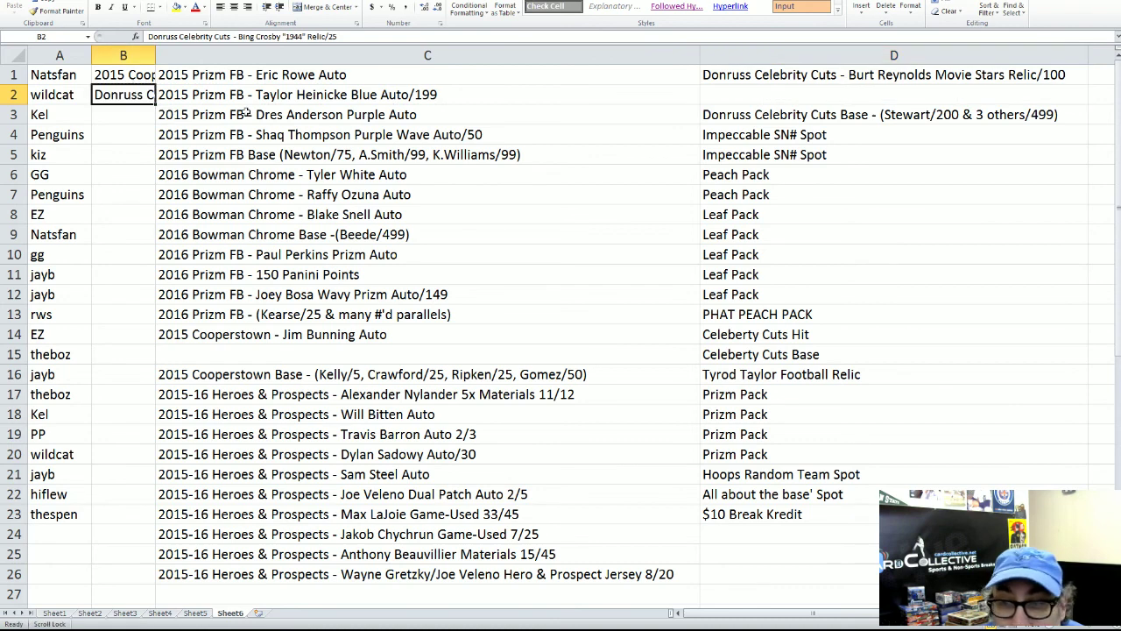
Move the Alexander Nylander 5x Materials 11/12 prize to B3 and the 2016 Prizm FB (Kearse/25 & many #'d parallels) prize to B4.
click(383, 396)
drag(389, 386, 108, 125)
click(107, 134)
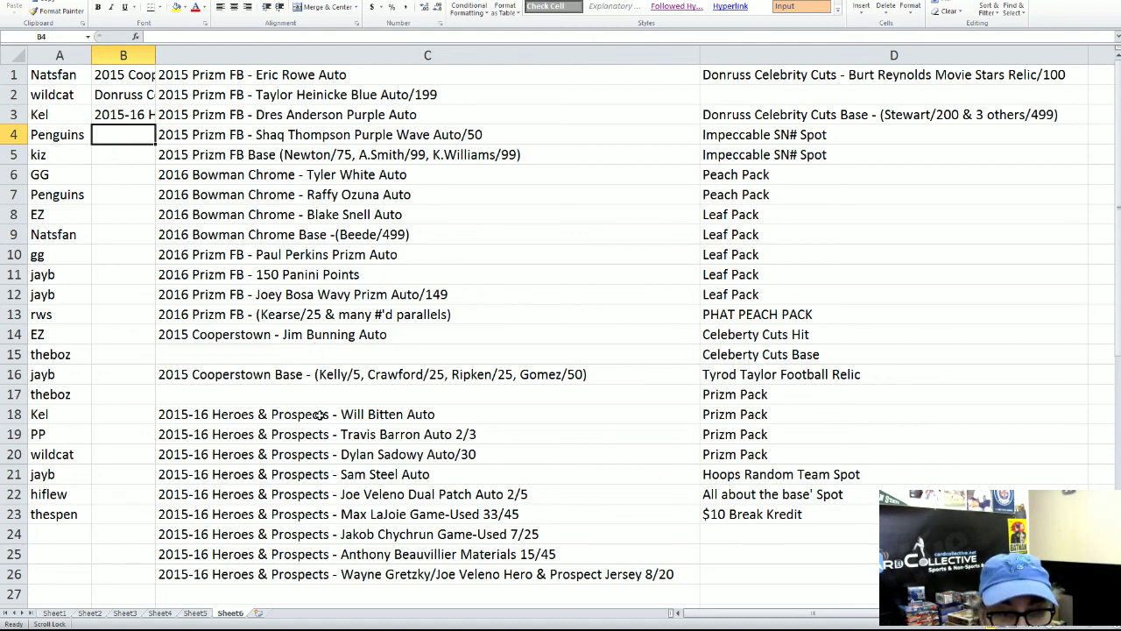
click(242, 317)
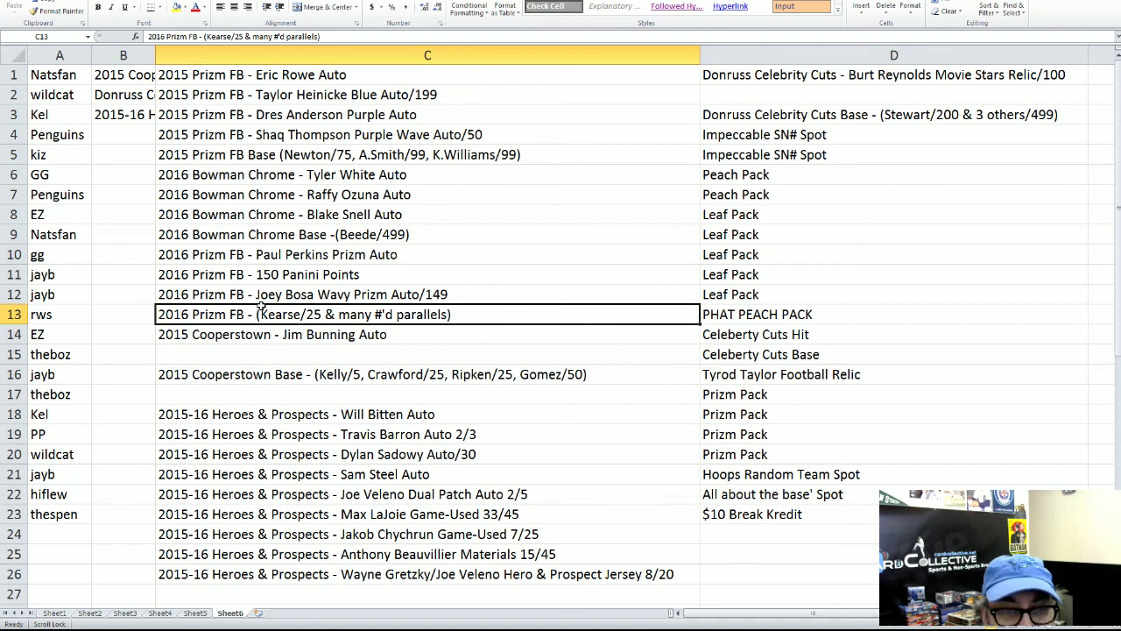
drag(115, 179, 122, 136)
click(103, 155)
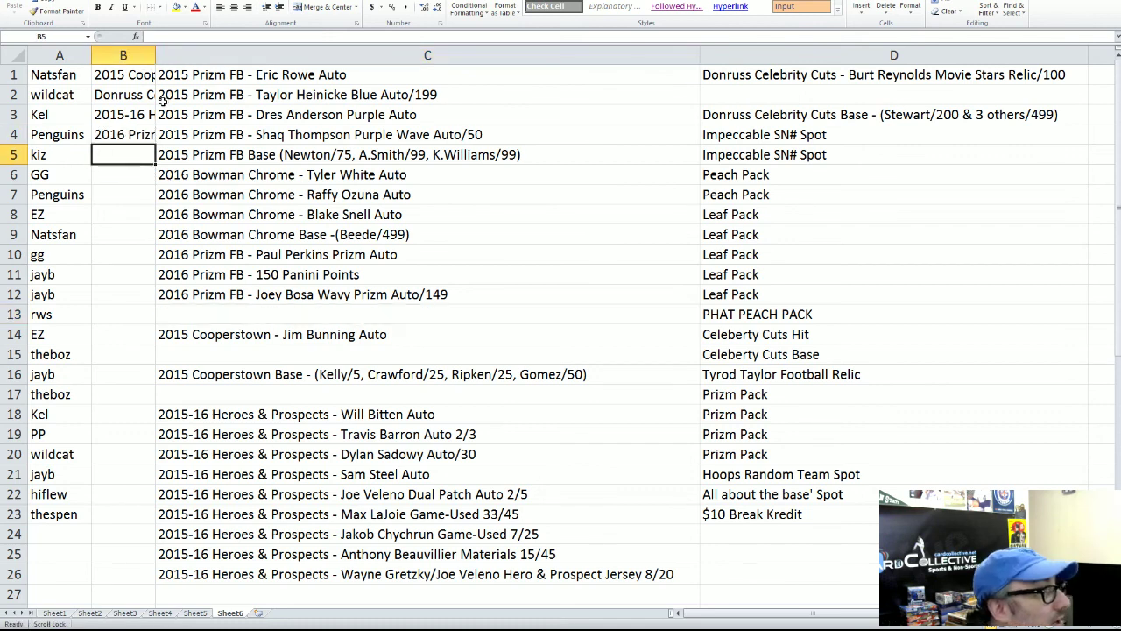
Swap two participants' spots: enter the handle from A16 in A5, and A5's original handle in A11, A12 and A21.
click(72, 154)
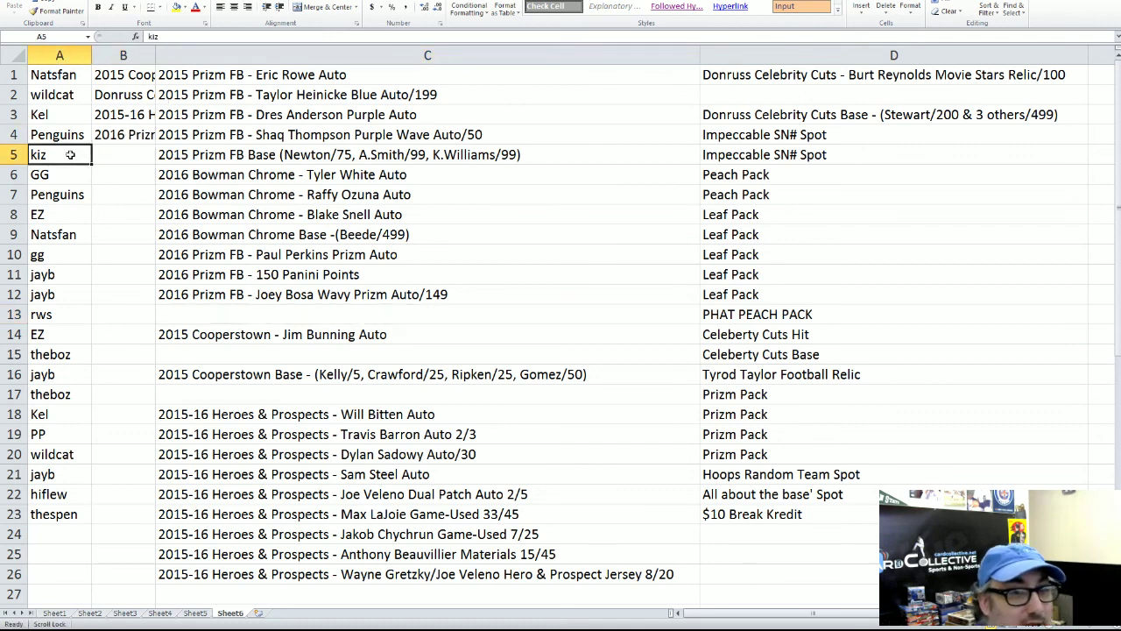
text(jayb)
key(Return)
key(Down)
key(Down)
key(Down)
key(Down)
key(Down)
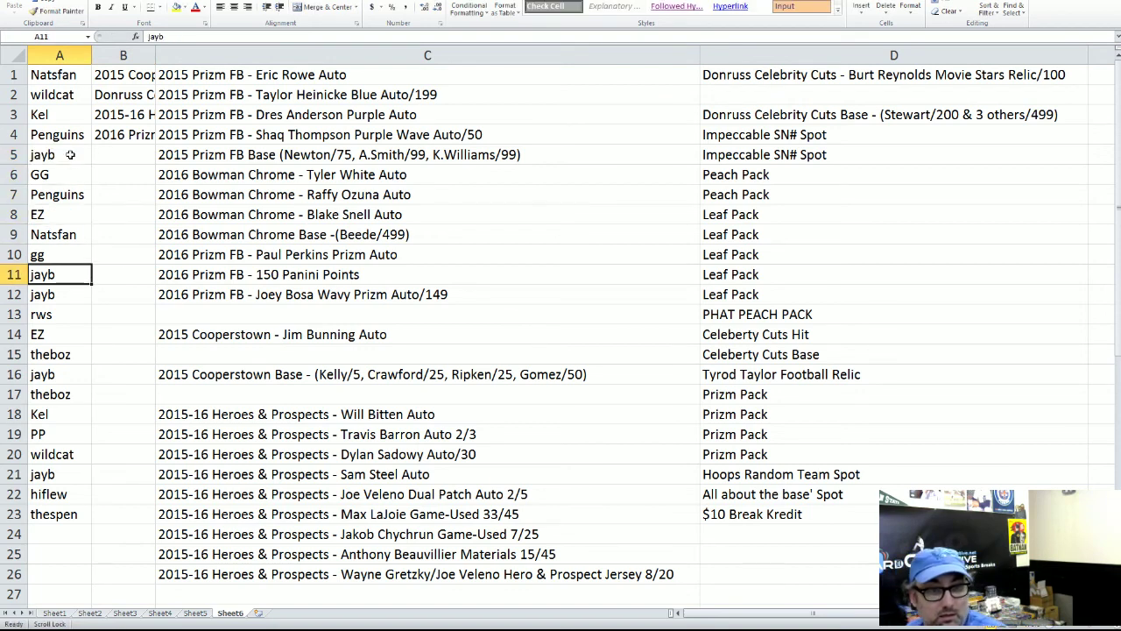
text(kiz)
key(Return)
text(kiz)
key(Return)
key(Down)
key(Down)
key(Down)
key(Down)
key(Down)
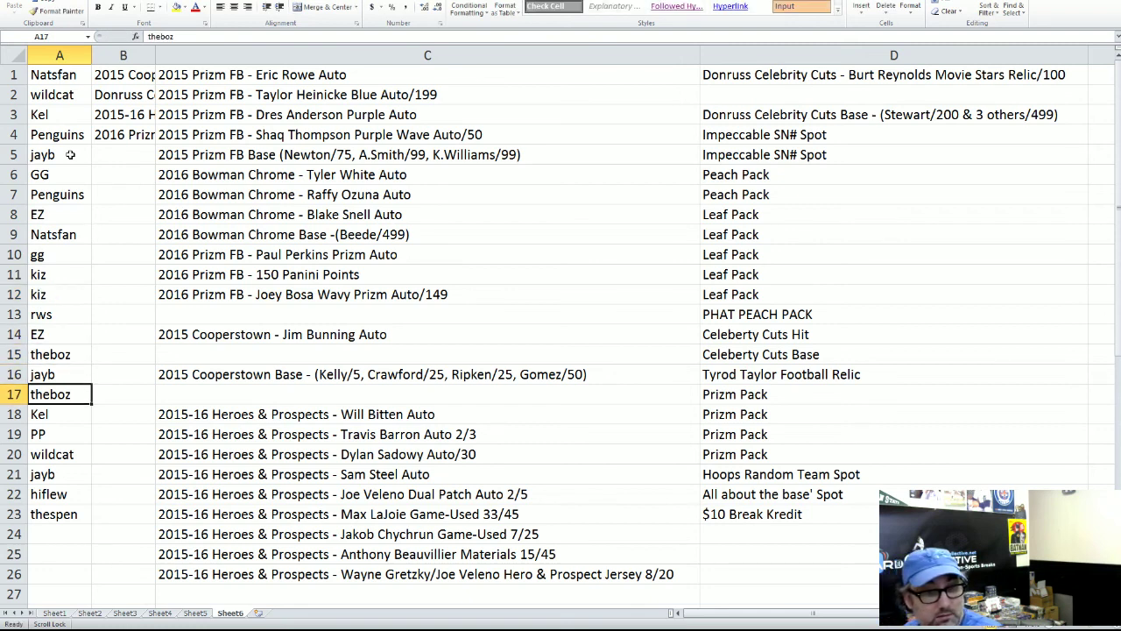
key(Down)
key(Down)
key(Down)
text(kiz)
key(Return)
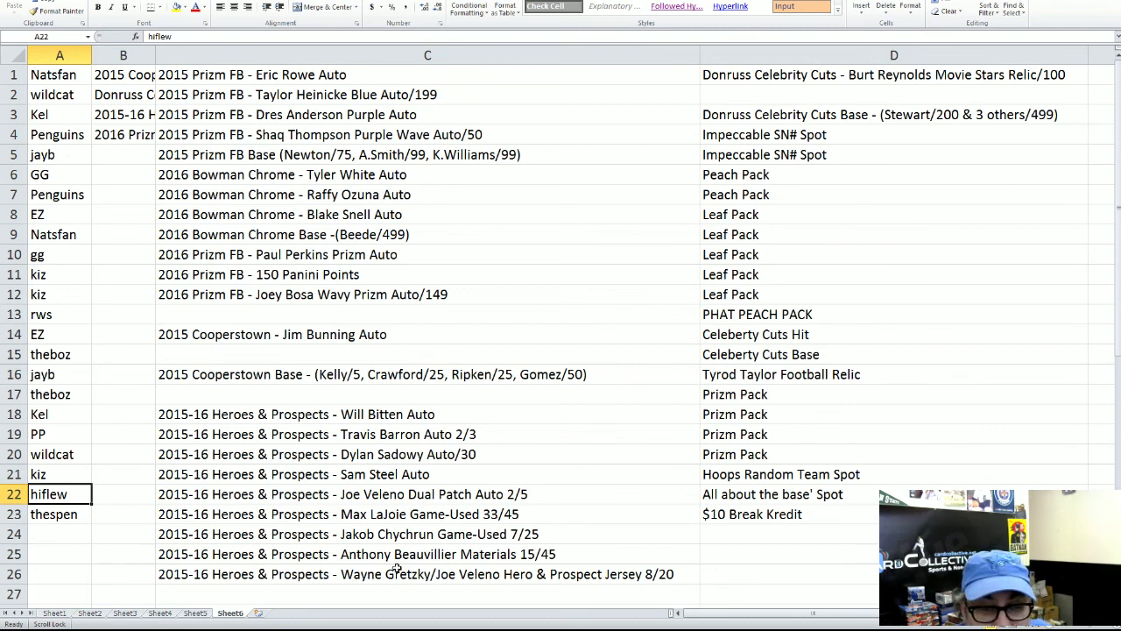
Move the Joe Veleno Dual Patch Auto 2/5 to B5 and the Joey Bosa Wavy Prizm Auto/149 to B6.
click(405, 499)
drag(407, 485, 139, 158)
click(117, 174)
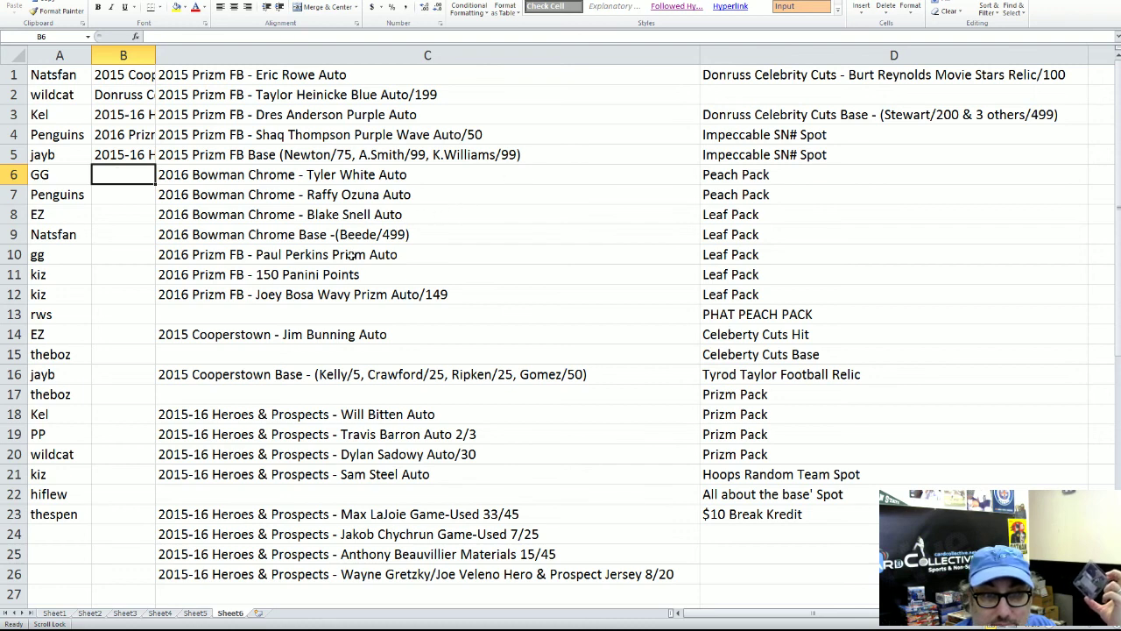
click(349, 291)
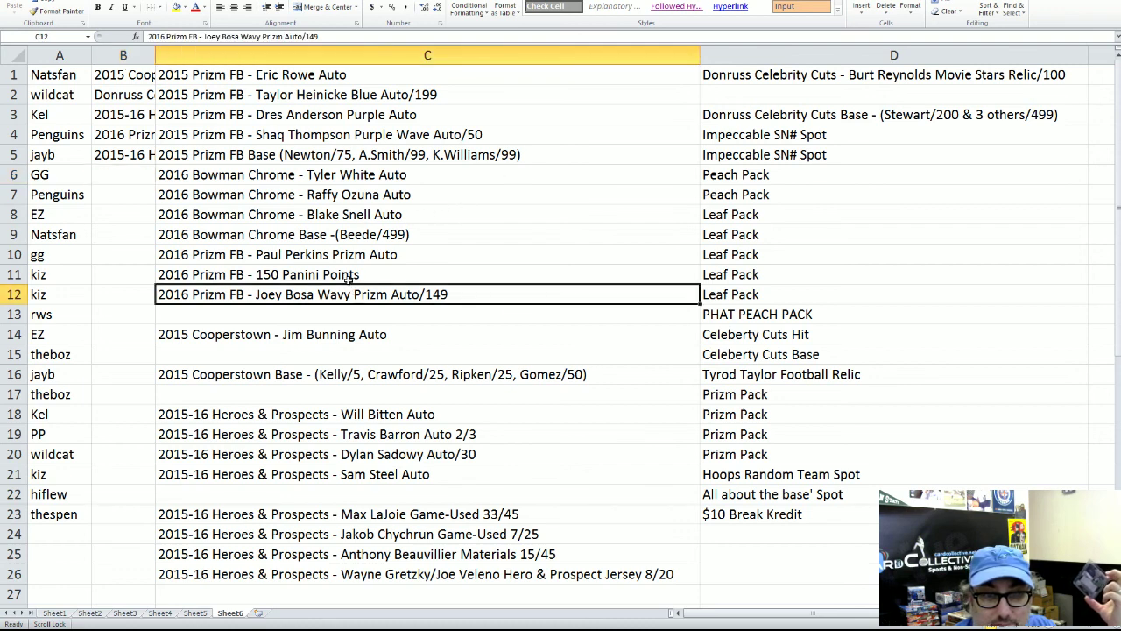
mouse_move(349, 286)
mouse_down()
mouse_move(147, 196)
mouse_move(151, 170)
mouse_up()
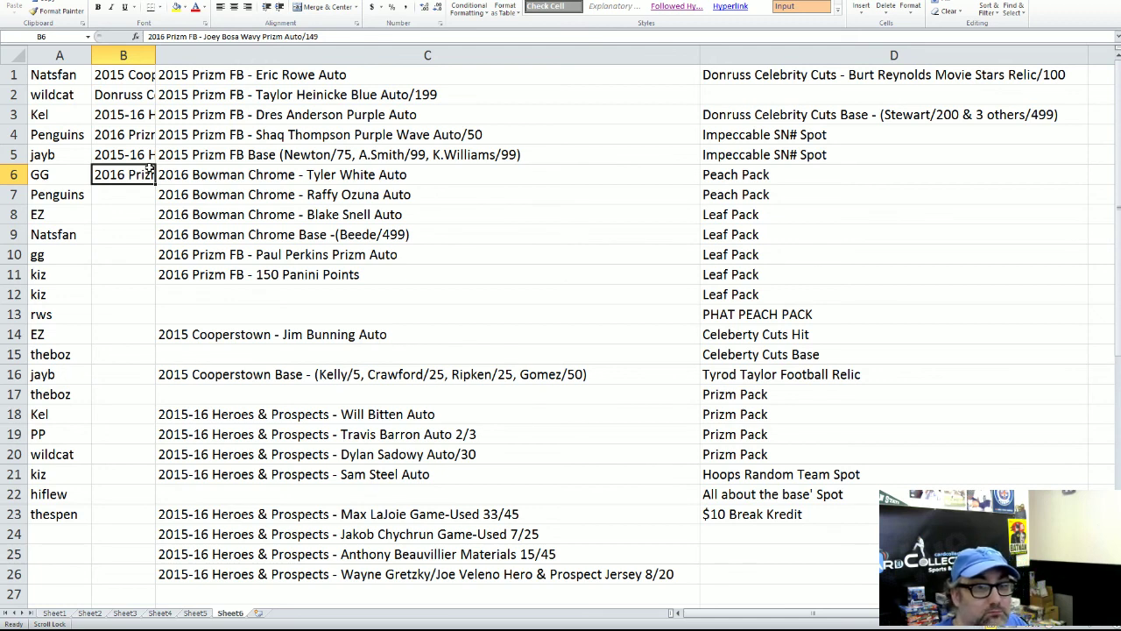
Move the Wayne Gretzky/Joe Veleno Hero & Prospect Jersey 8/20 to B7 and the PHAT PEACH PACK to B8.
click(123, 114)
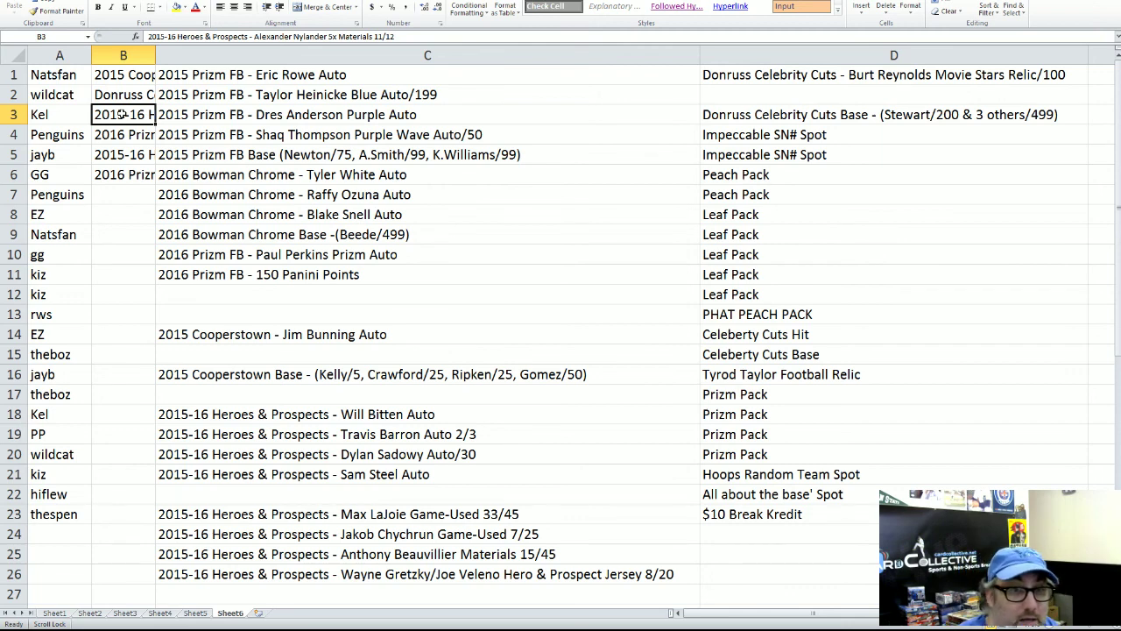
click(406, 575)
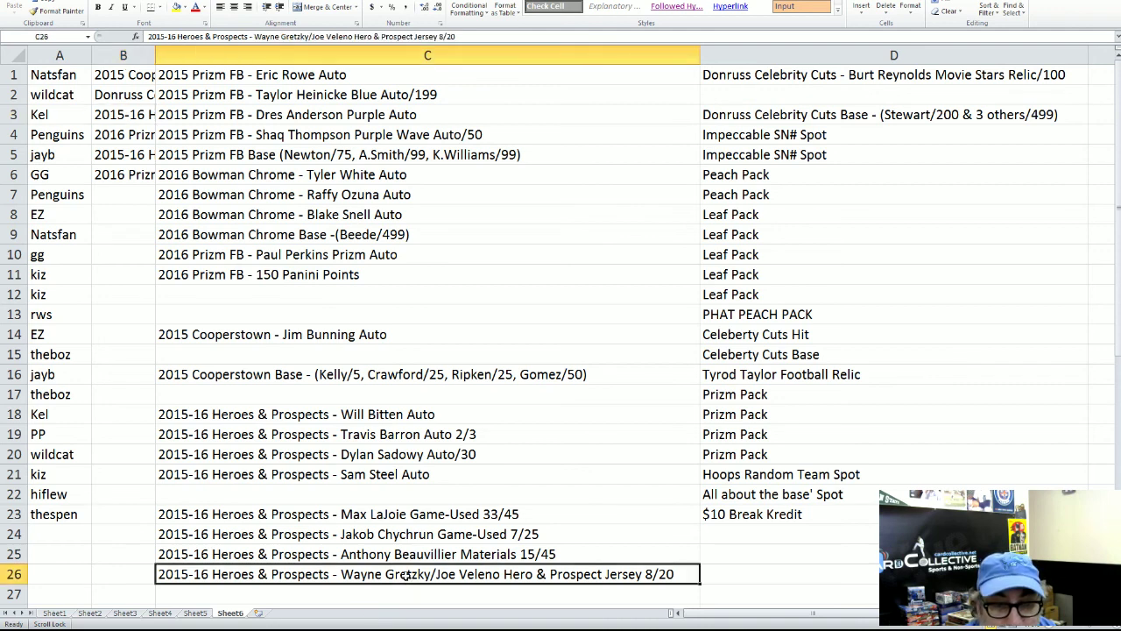
drag(407, 575, 116, 194)
click(1020, 431)
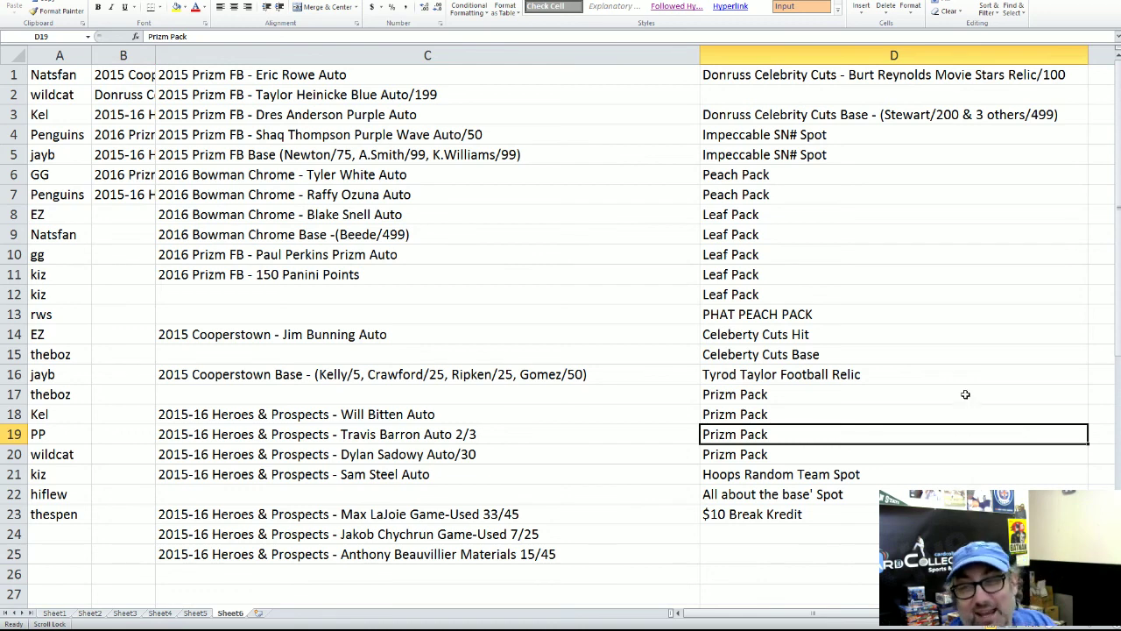
click(828, 314)
drag(701, 312, 138, 215)
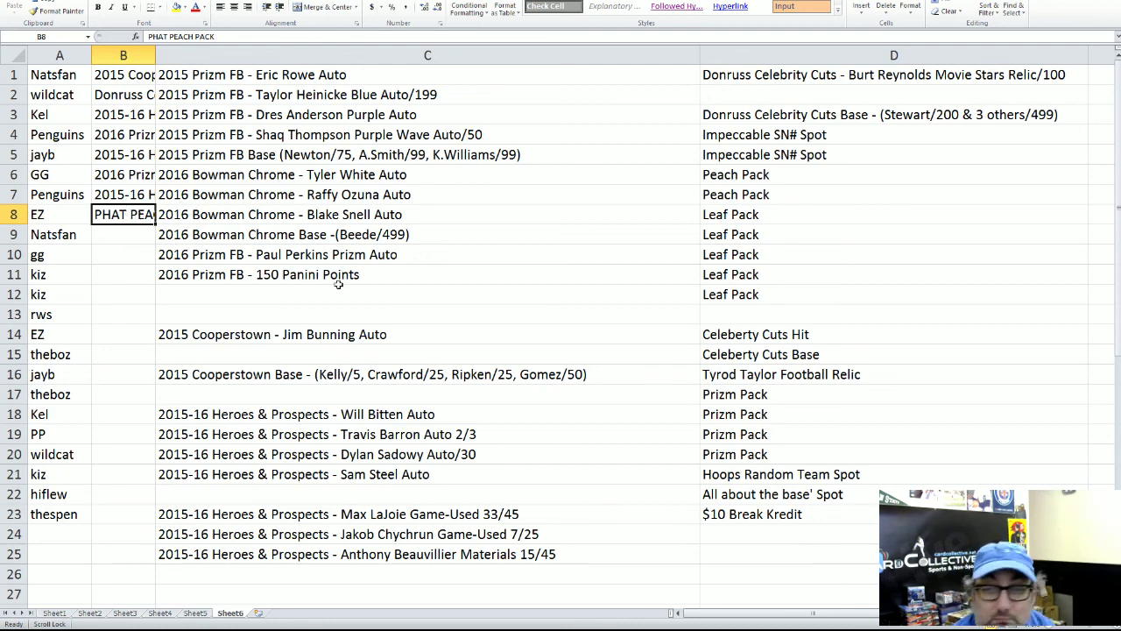
Move the Peach Pack from D7 to B9 and the 2016 Bowman Chrome Tyler White Auto to B10.
click(758, 195)
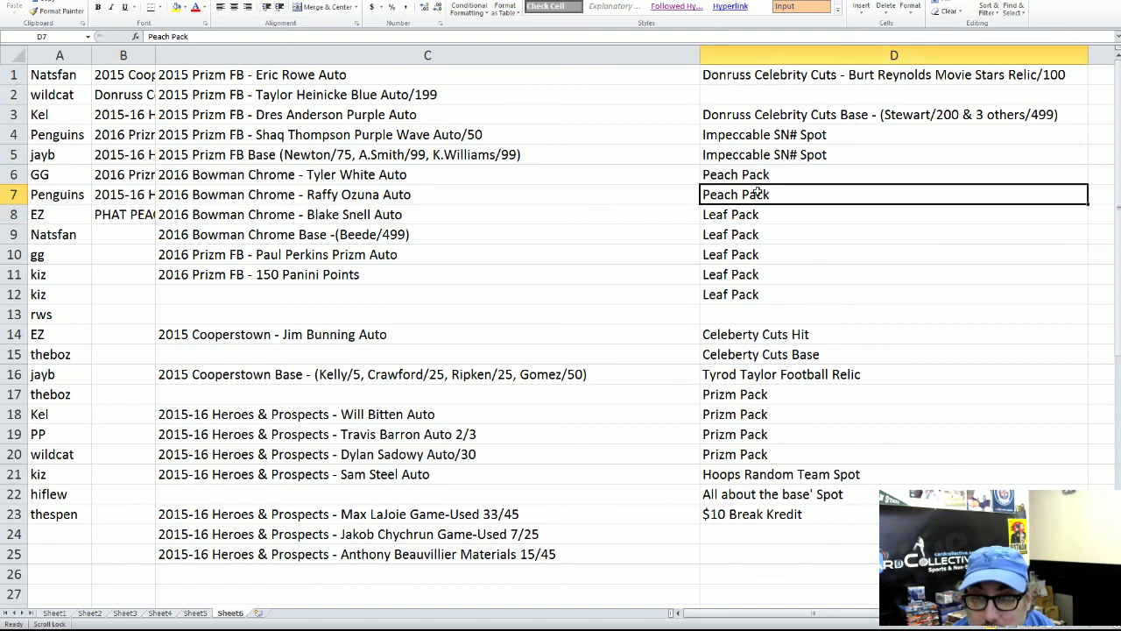
drag(757, 188, 134, 232)
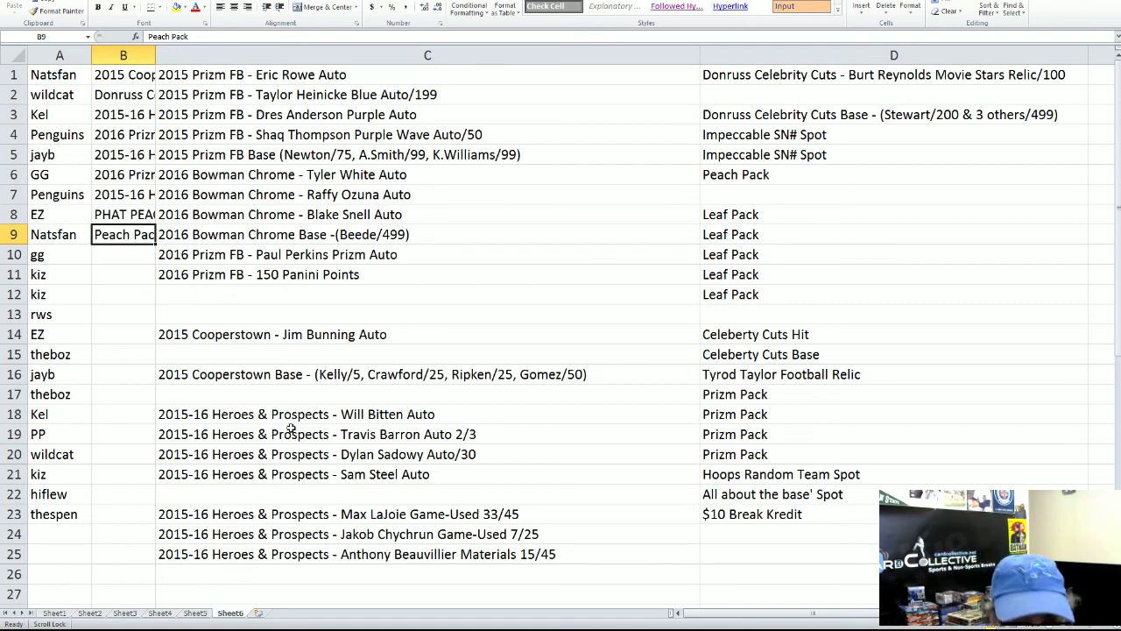
click(351, 181)
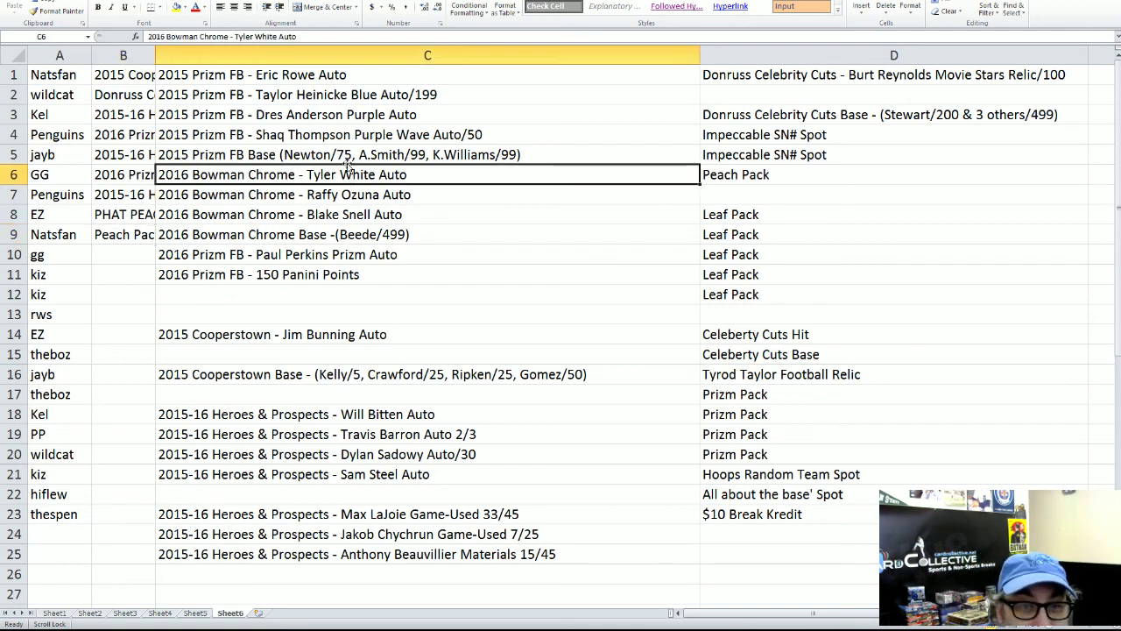
drag(344, 165, 109, 254)
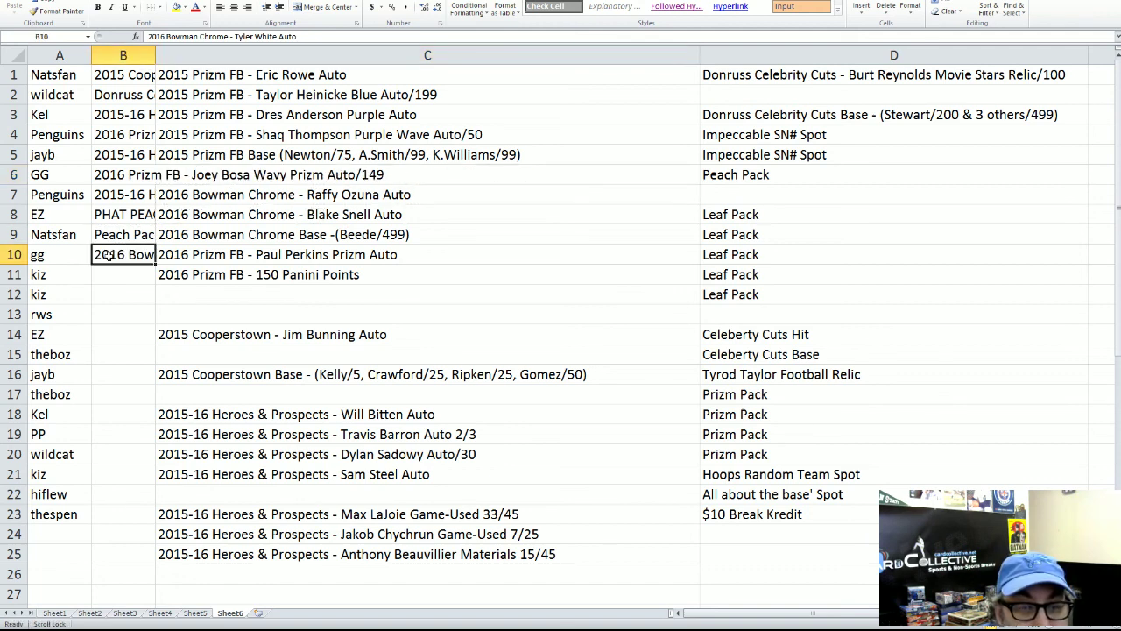
Move the remaining Peach Pack from D6 to C6, and the Travis Barron Auto 2/3 to B11.
click(740, 179)
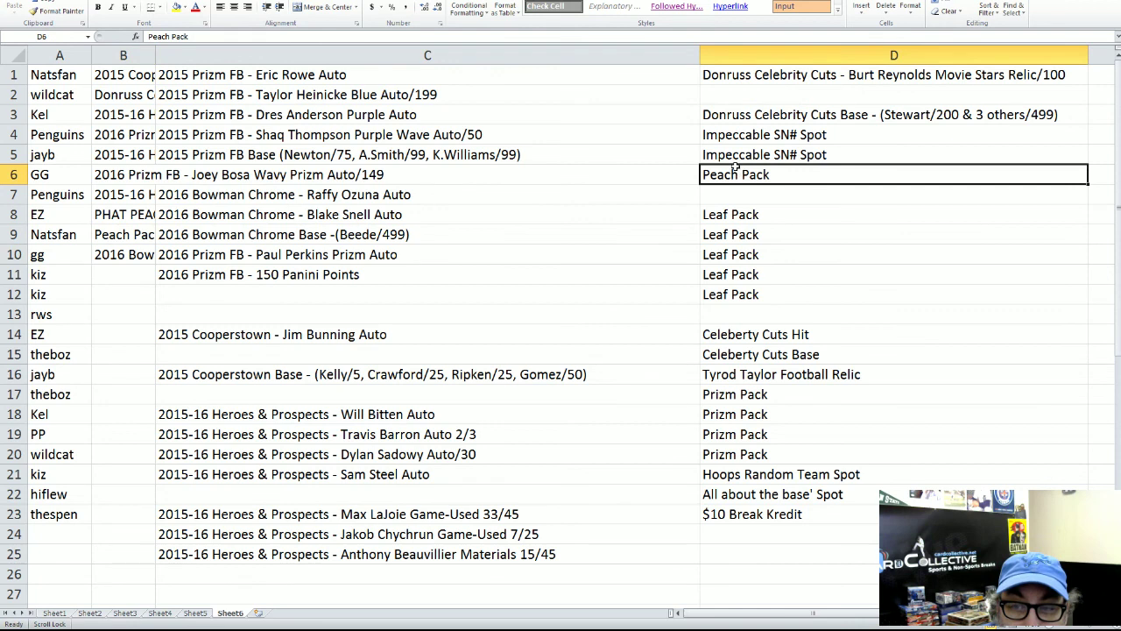
drag(736, 166, 446, 166)
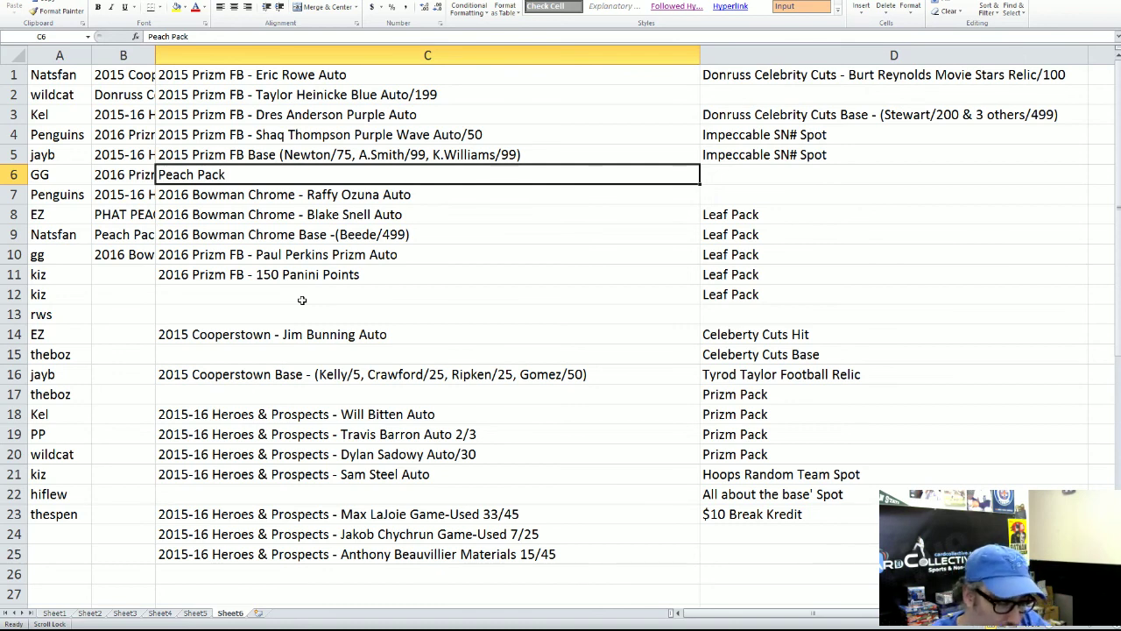
click(414, 435)
drag(412, 425, 119, 274)
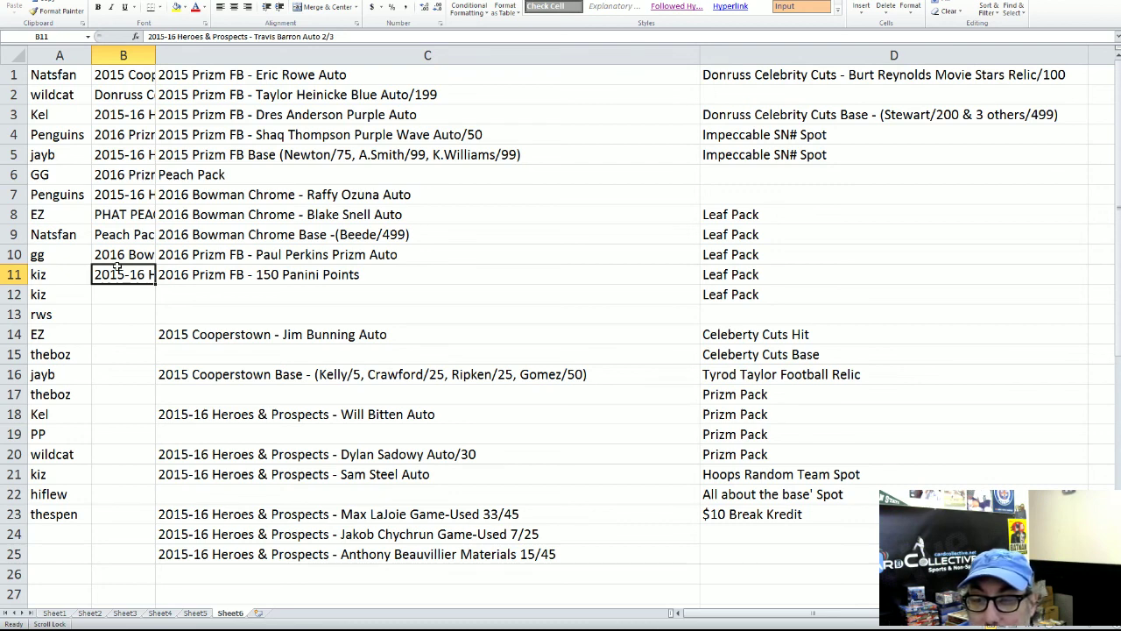
Clear the Celeberty Cuts Hit and Base entries from D14:D15, and move the 2016 Bowman Chrome Raffy Ozuna Auto to B12.
drag(820, 352, 774, 337)
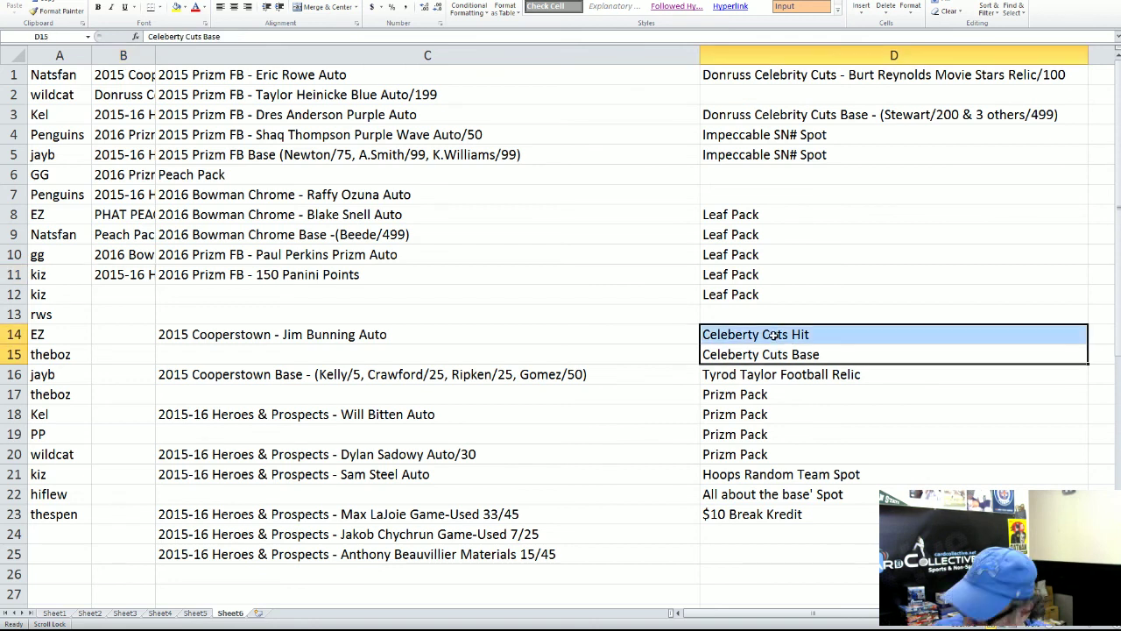
key(Delete)
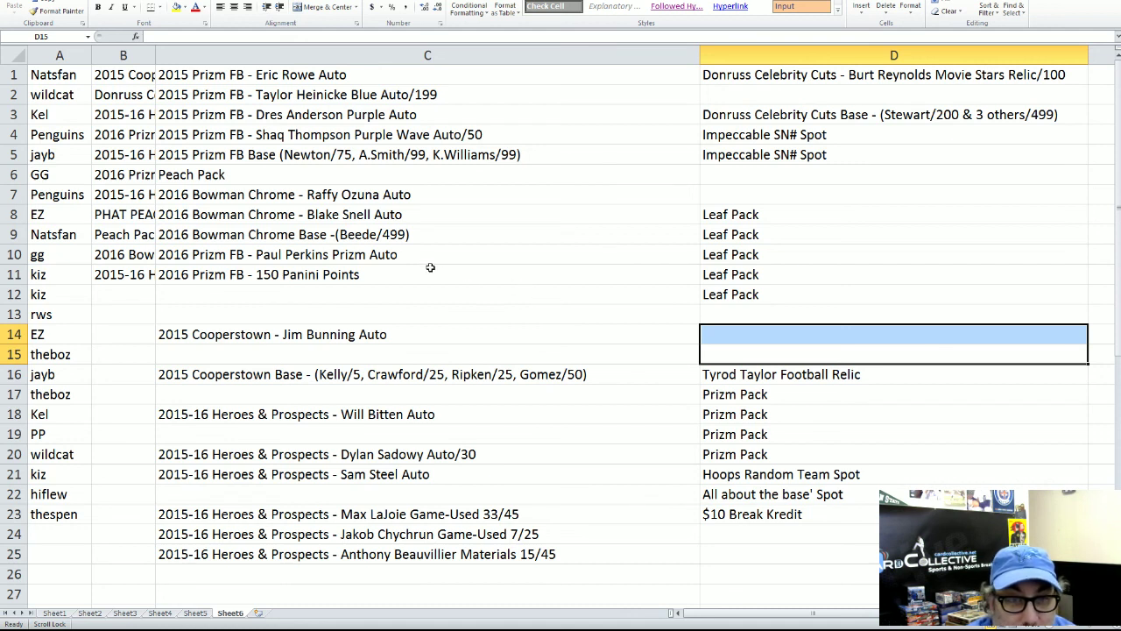
click(430, 194)
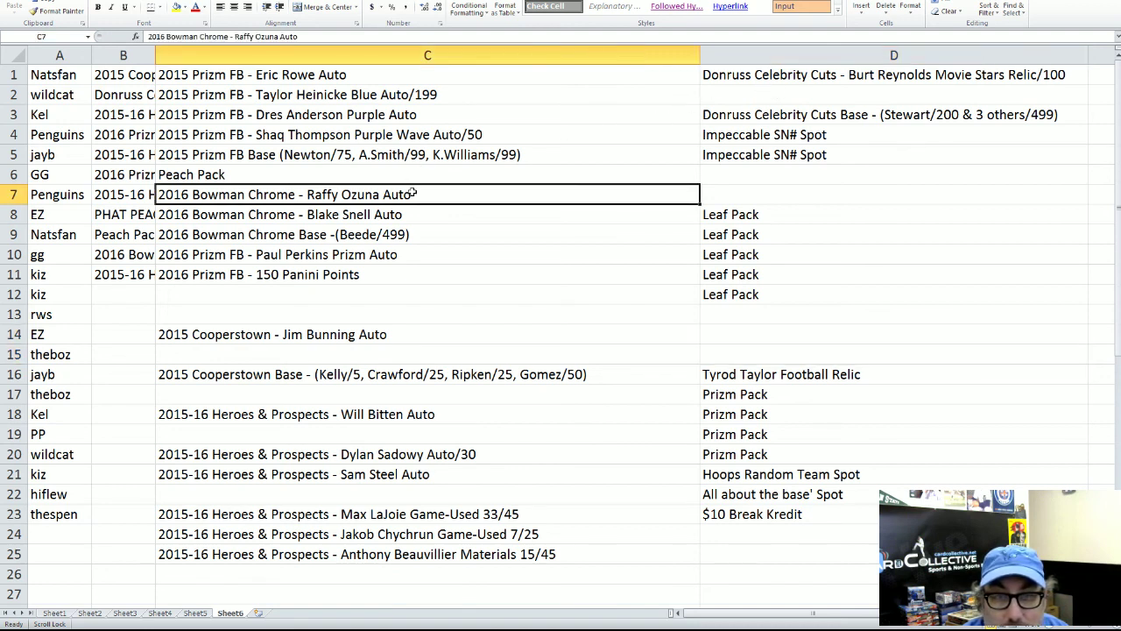
drag(412, 203, 118, 292)
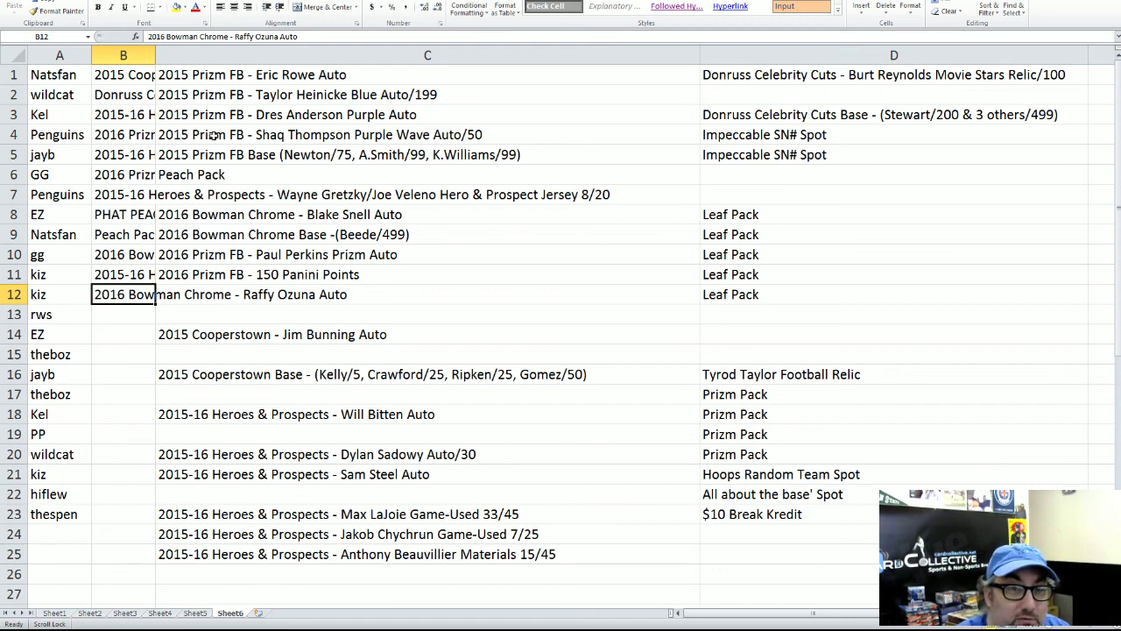
Format the taken prizes in B1:B12 with the light red cell style and the available prizes in C1:D25 with the light green style.
drag(179, 77, 804, 547)
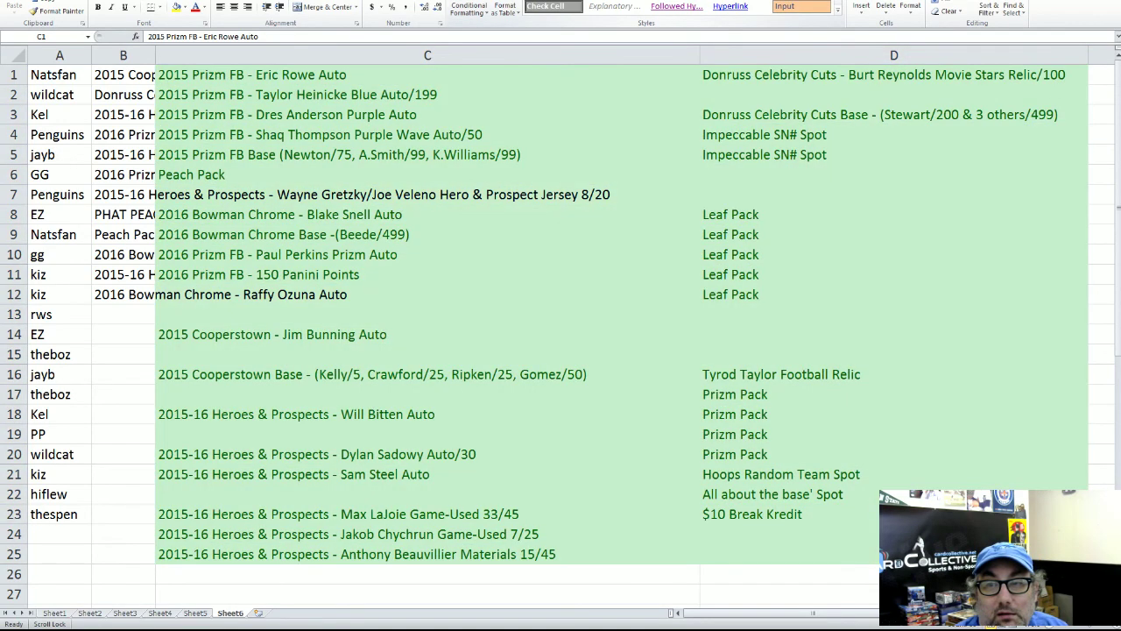
click(296, 242)
drag(107, 82, 129, 286)
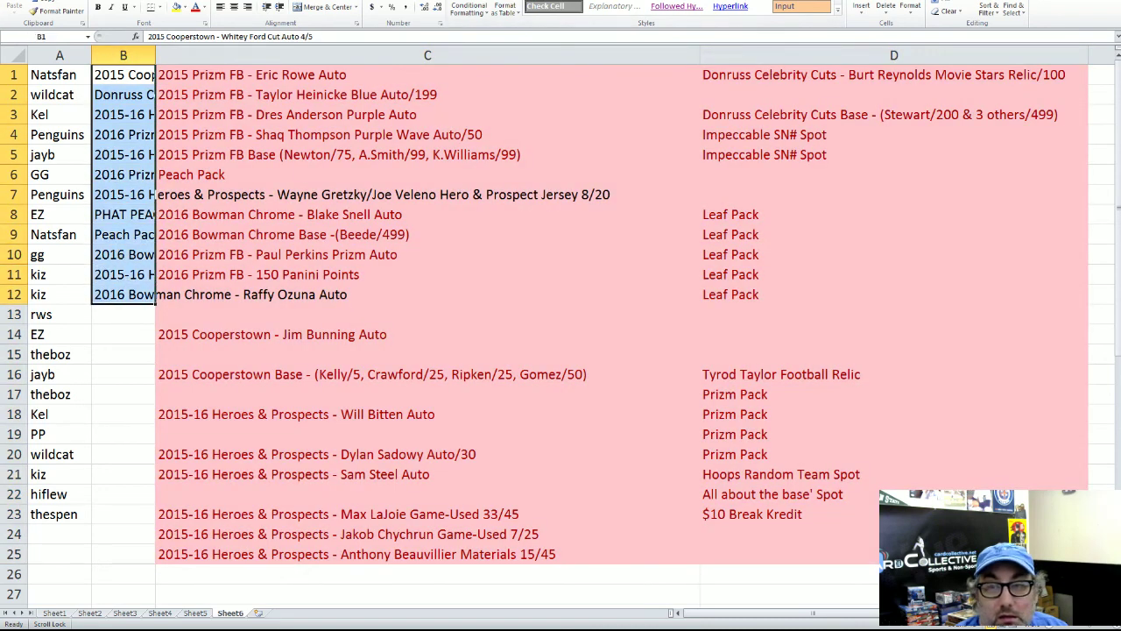
key(F4)
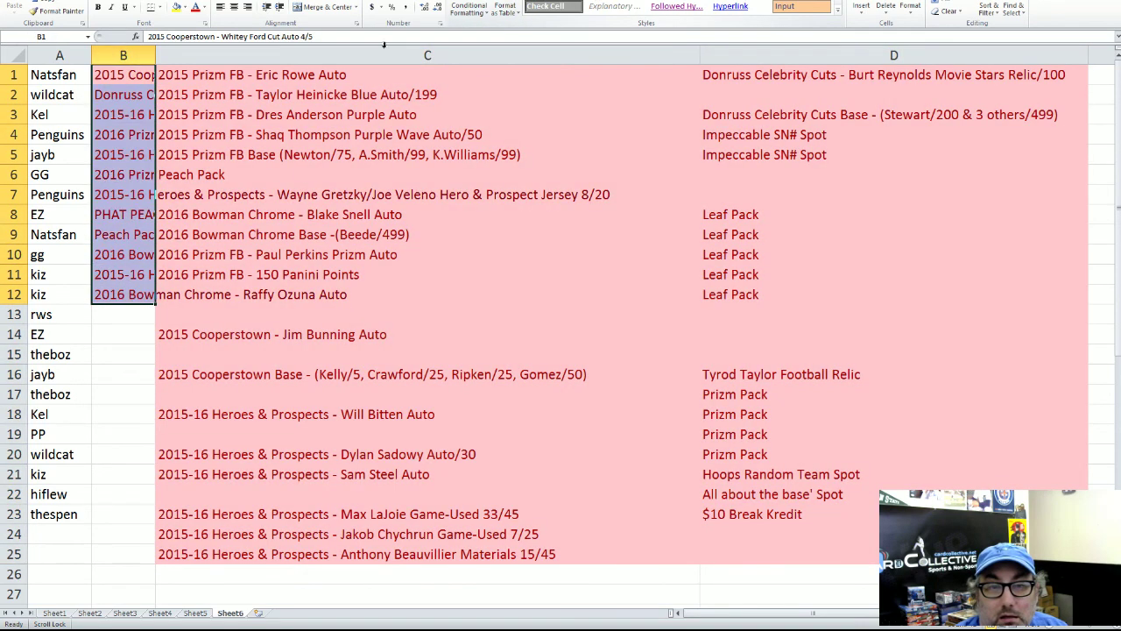
drag(284, 70, 804, 560)
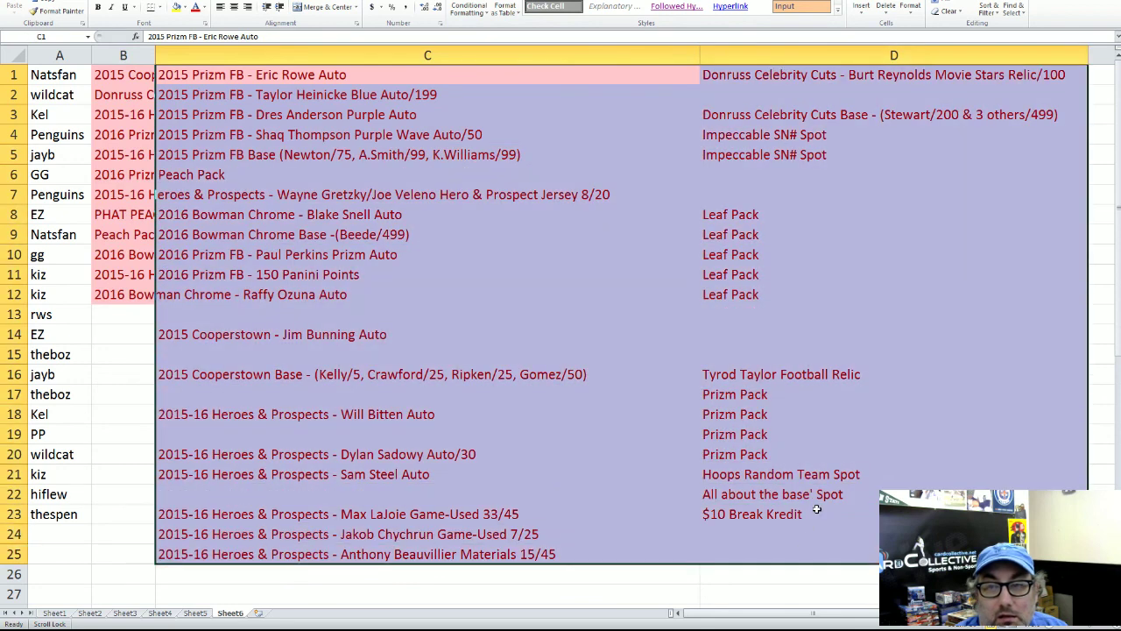
click(618, 3)
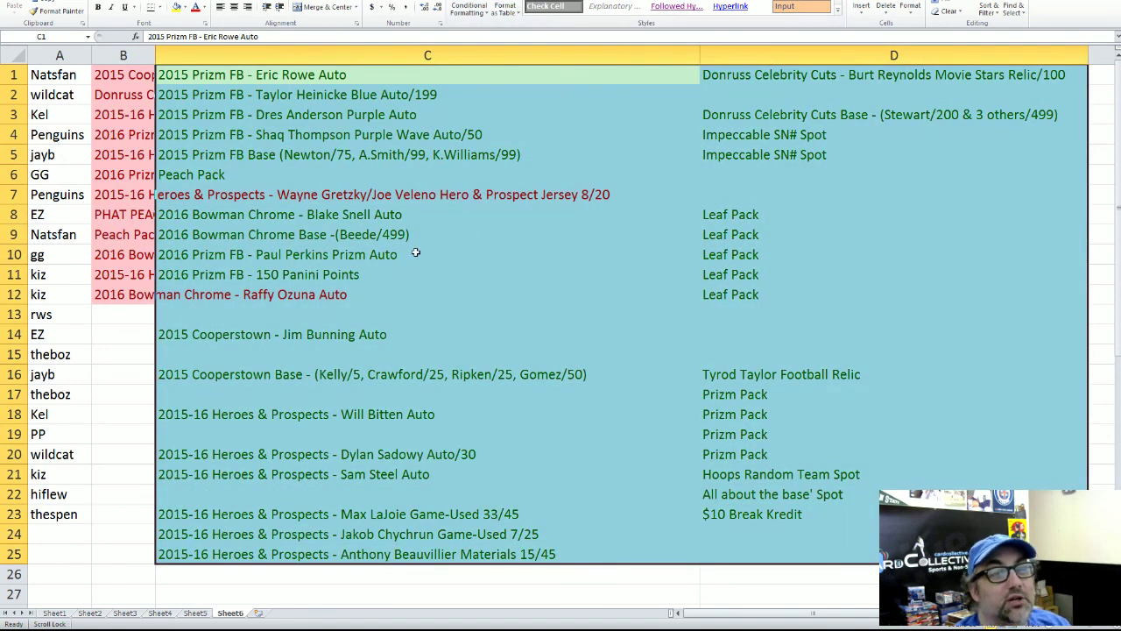
Move the 2015 Cooperstown Base (Kelly/5, Crawford/25, Ripken/25, Gomez/50) from C16 to B13.
click(139, 317)
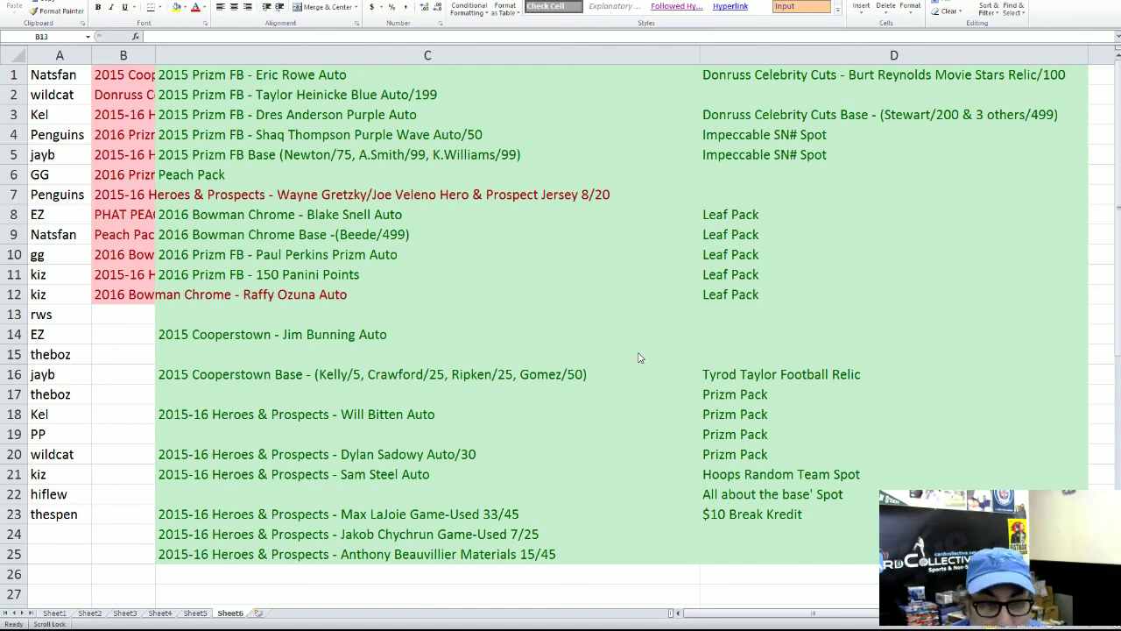
key(alt+Tab)
click(302, 375)
key(ctrl+x)
click(133, 311)
key(ctrl+v)
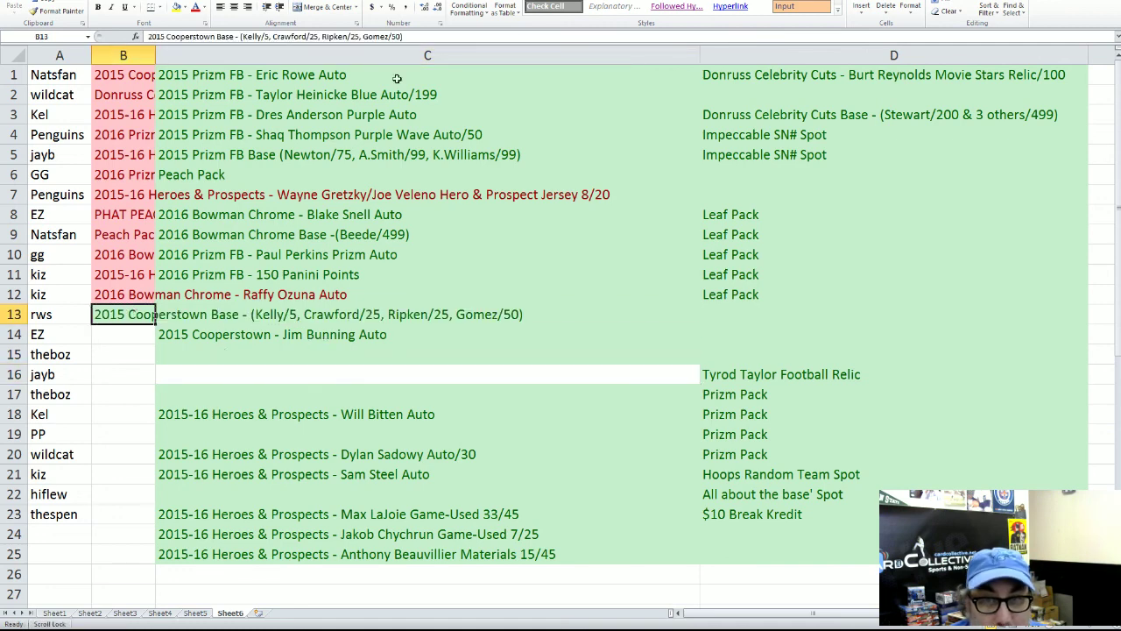
Move the 'All about the base' Spot from D22 to B14.
click(131, 338)
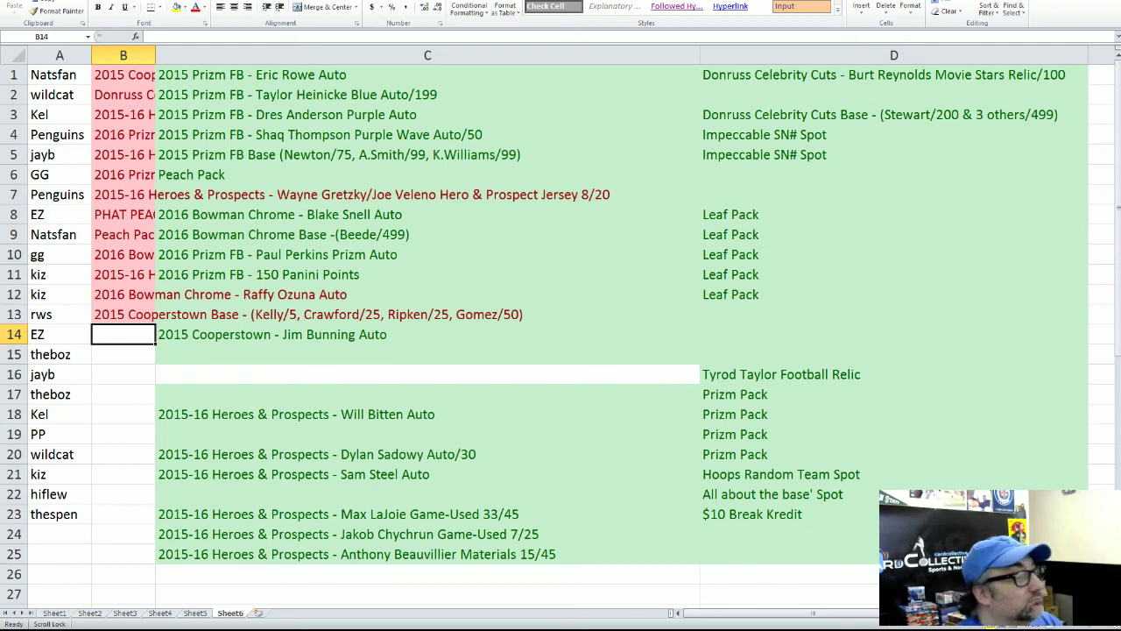
click(811, 478)
click(812, 493)
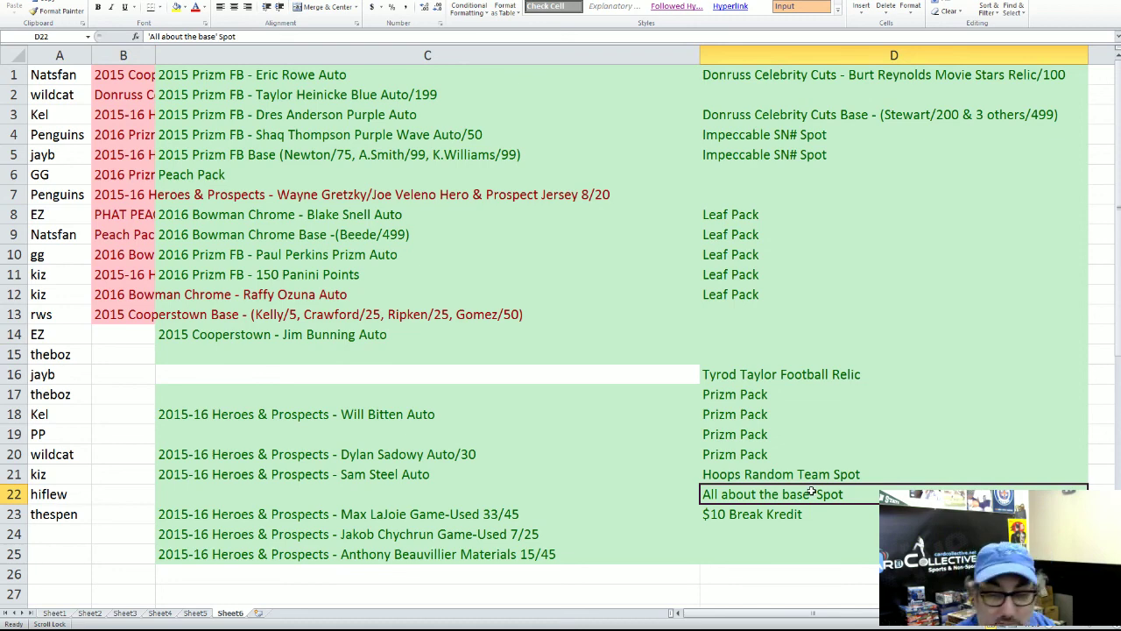
drag(813, 484, 112, 351)
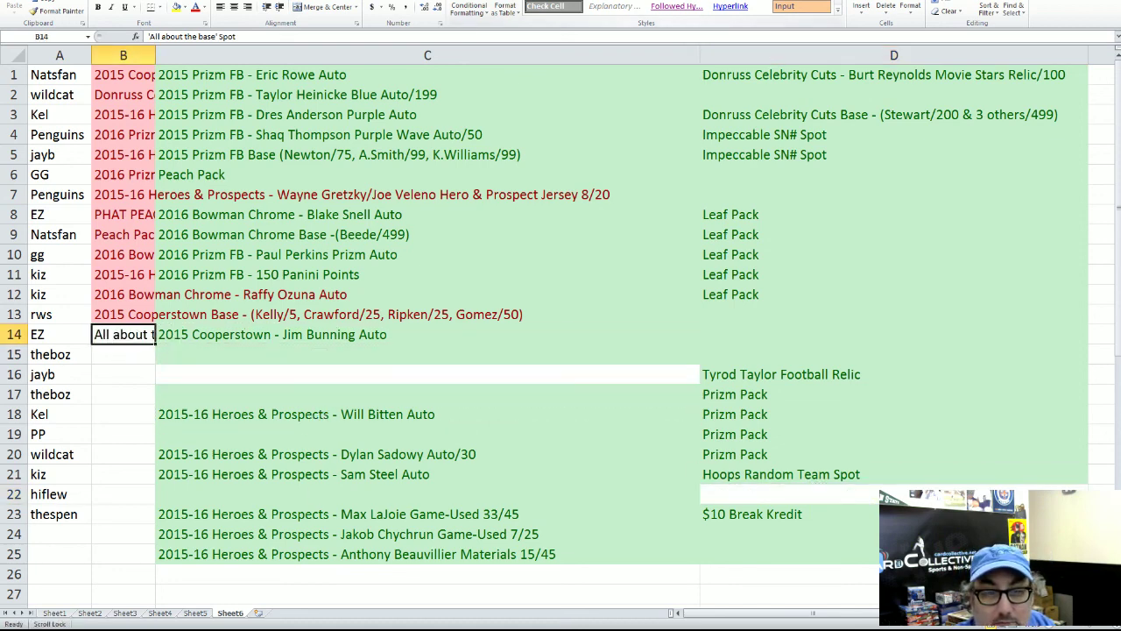
Move the 2015 Prizm FB Base from C5 to B15 in the red style, and the Leaf Pack from D12 to B16.
click(110, 355)
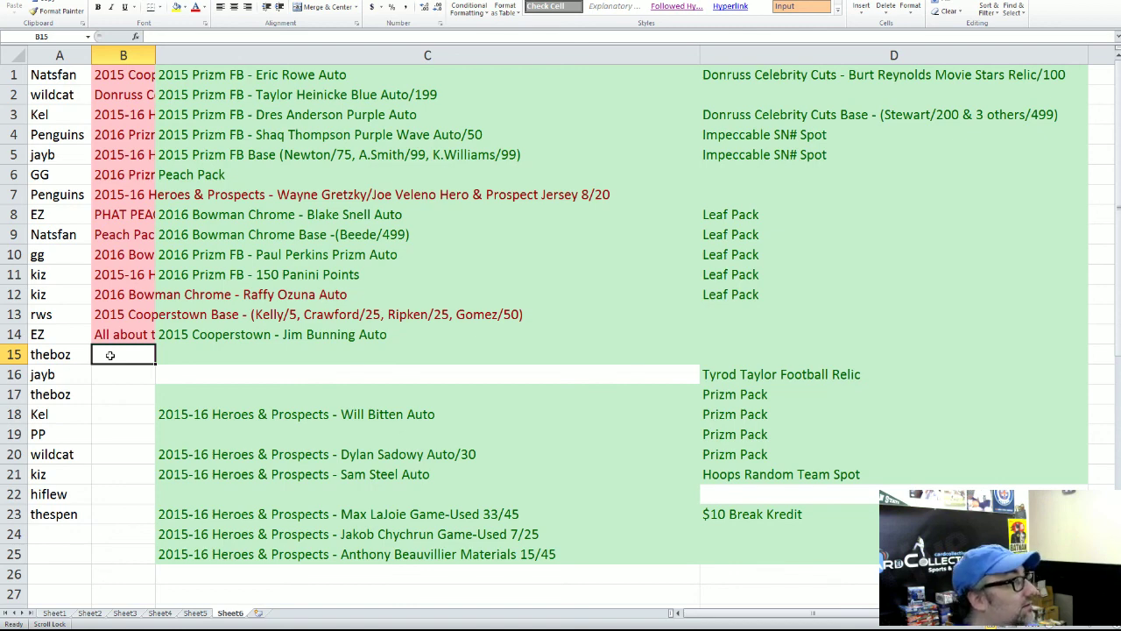
click(396, 276)
click(388, 254)
click(280, 155)
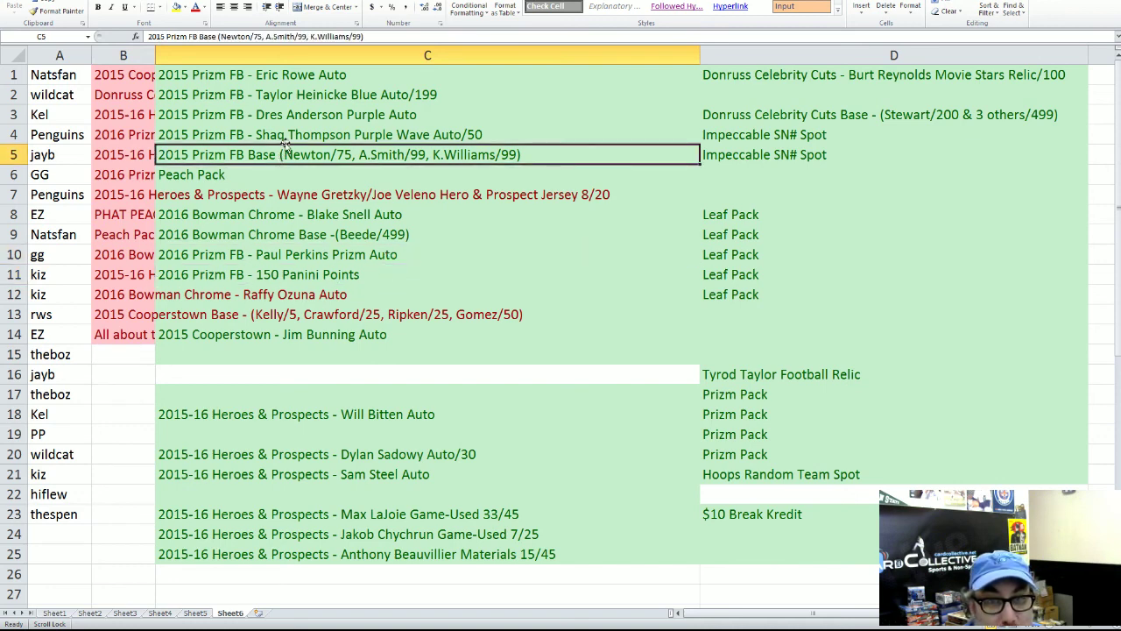
drag(285, 144, 147, 367)
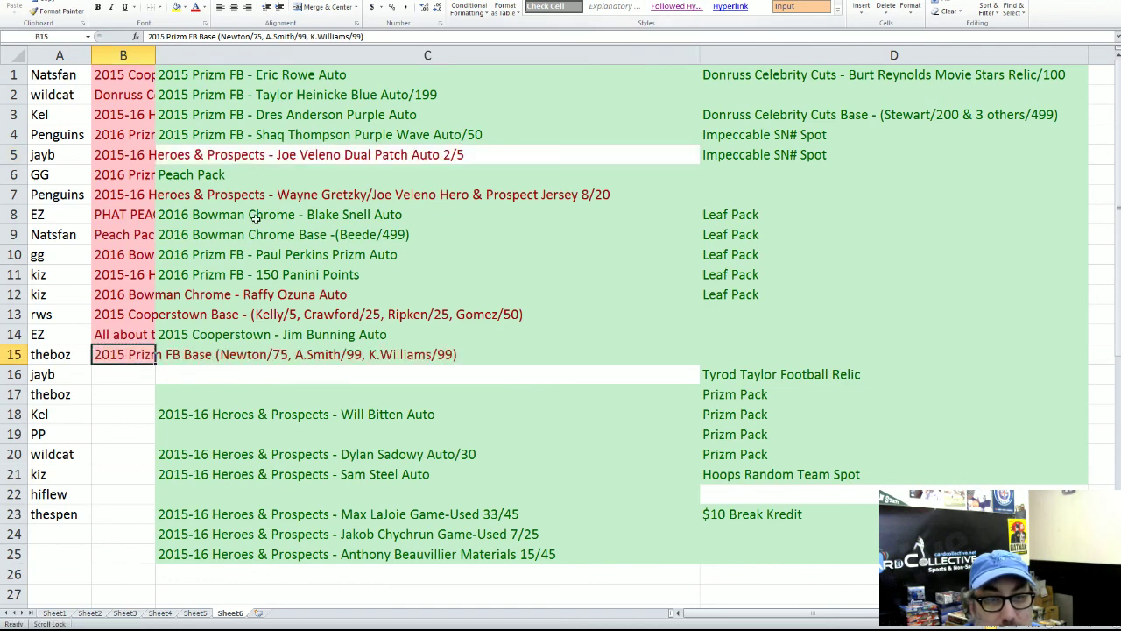
click(121, 374)
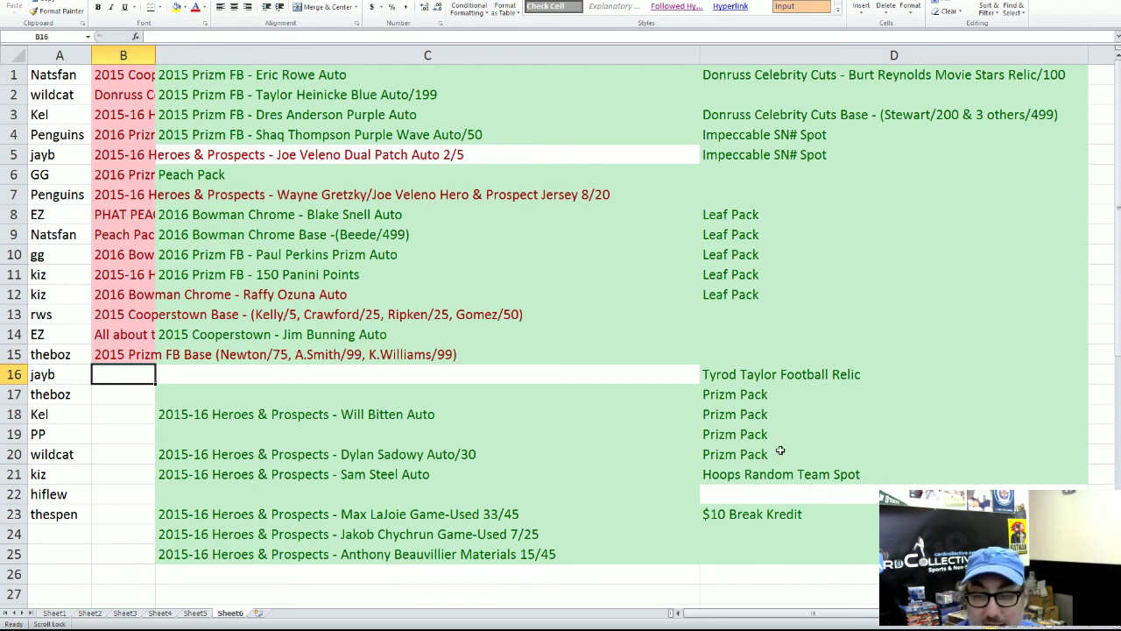
click(749, 293)
drag(717, 294, 131, 372)
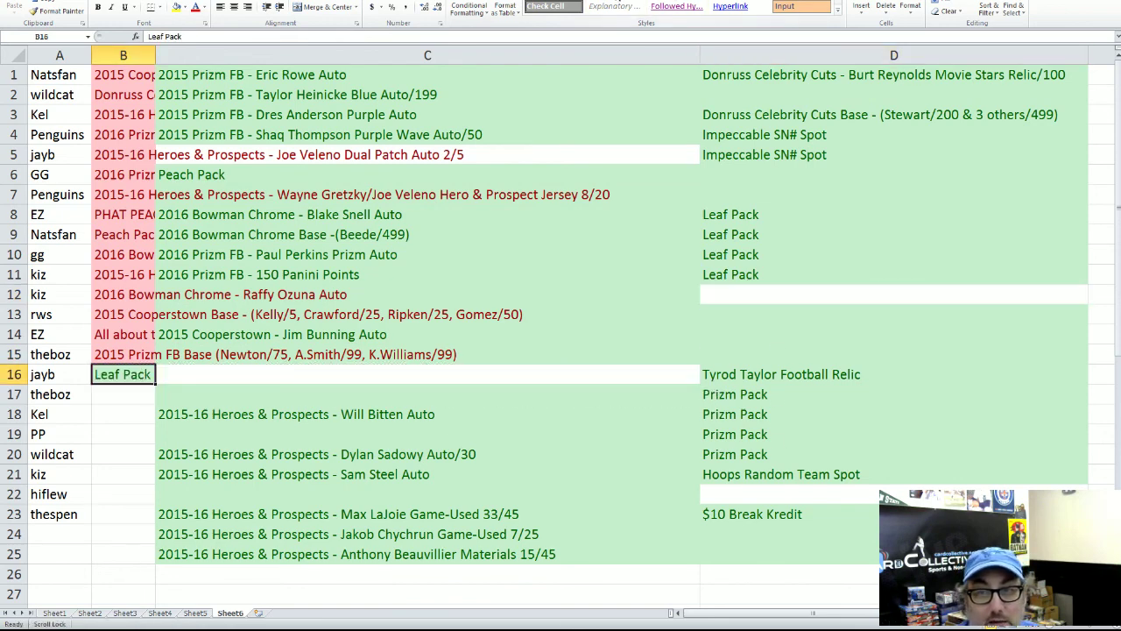
Move the Dylan Sadowy Auto/30 from C20 to B18 and the 2016 Bowman Chrome Base (Beede/499) from C9 to B17, both styled red.
click(108, 398)
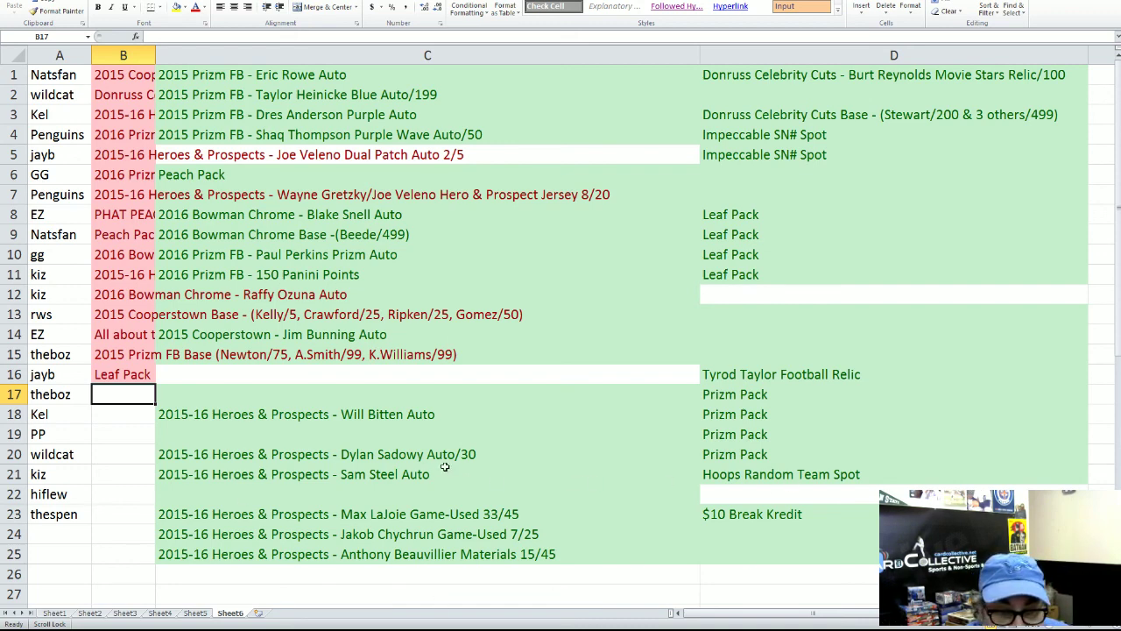
click(337, 461)
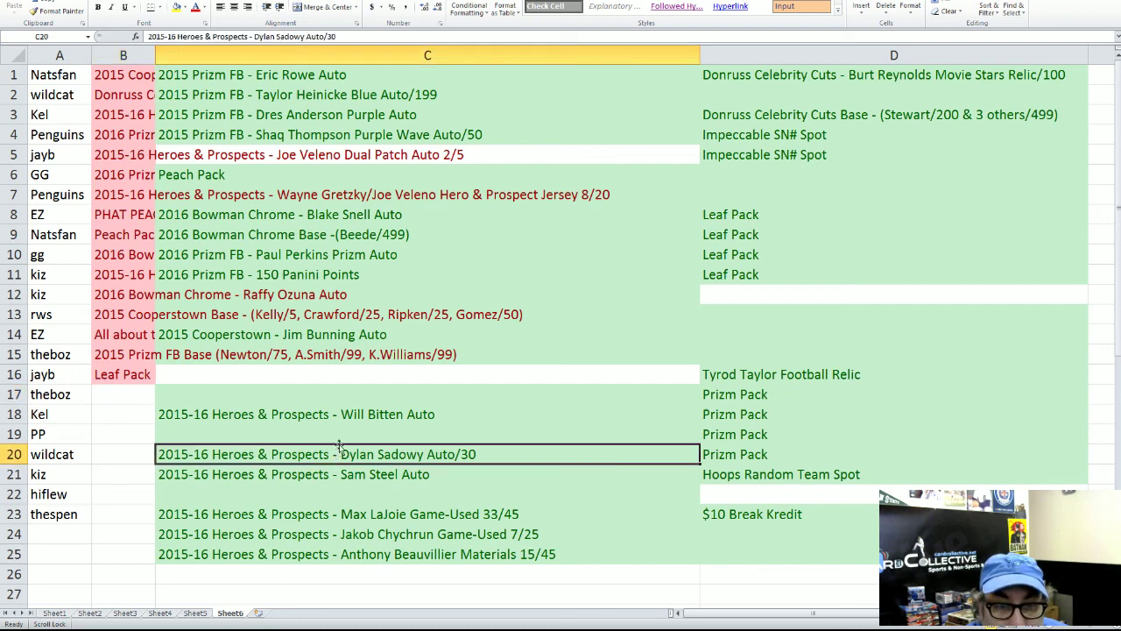
drag(339, 446, 124, 409)
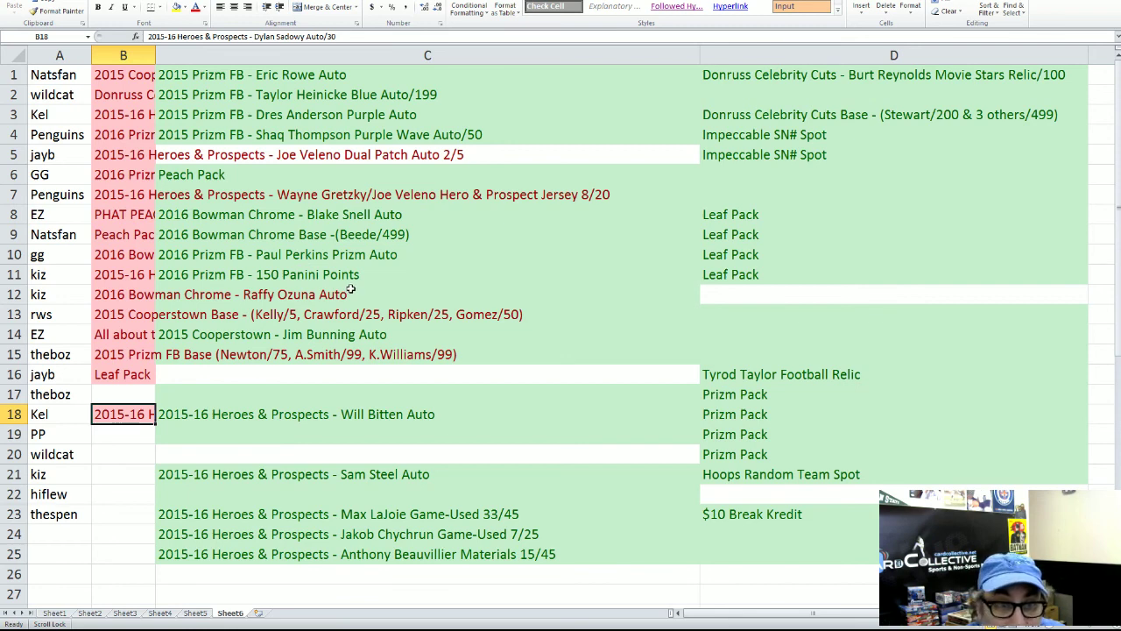
click(312, 233)
drag(312, 226, 107, 391)
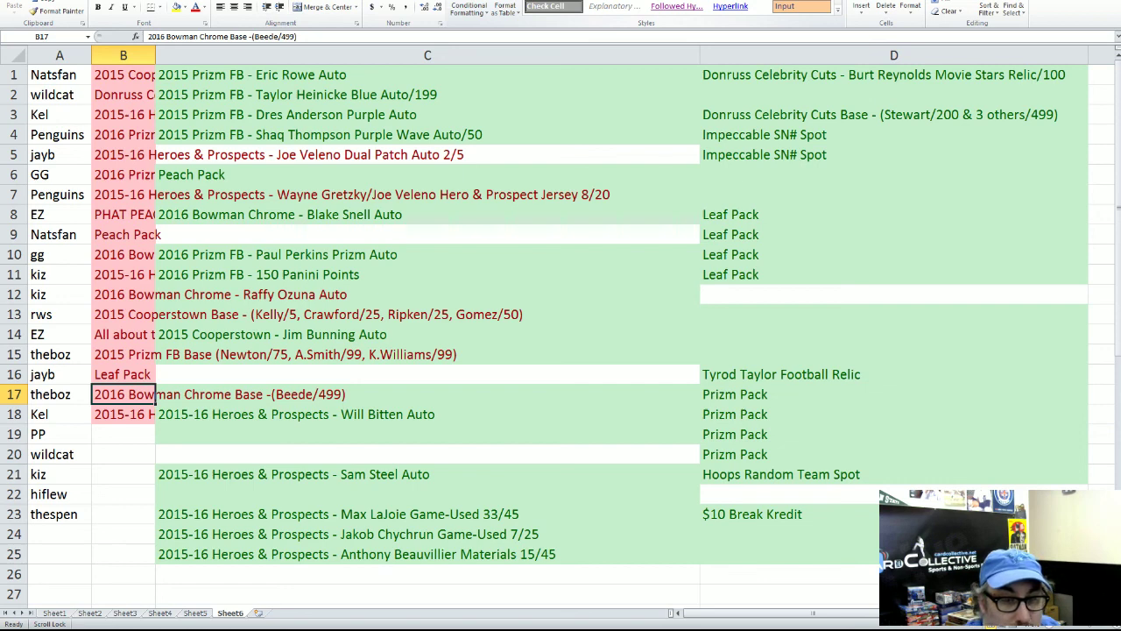
Move the $10 Break Kredit from D23 to B19 and the Burt Reynolds Movie Stars Relic/100 from D1 to B20, both styled red.
click(118, 411)
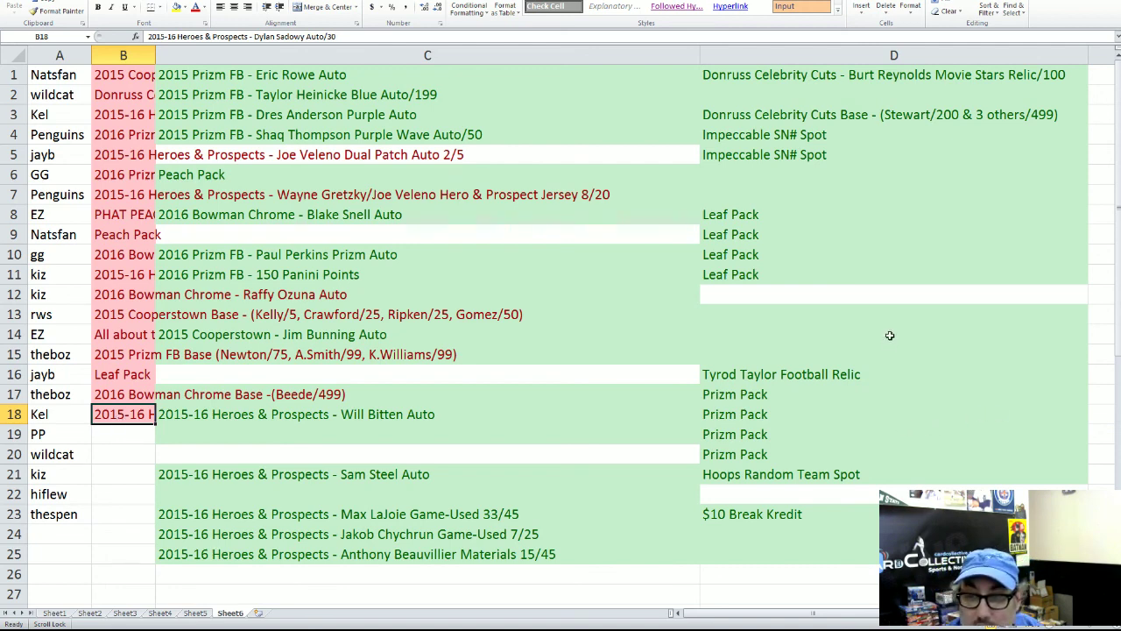
click(787, 511)
drag(788, 512, 123, 435)
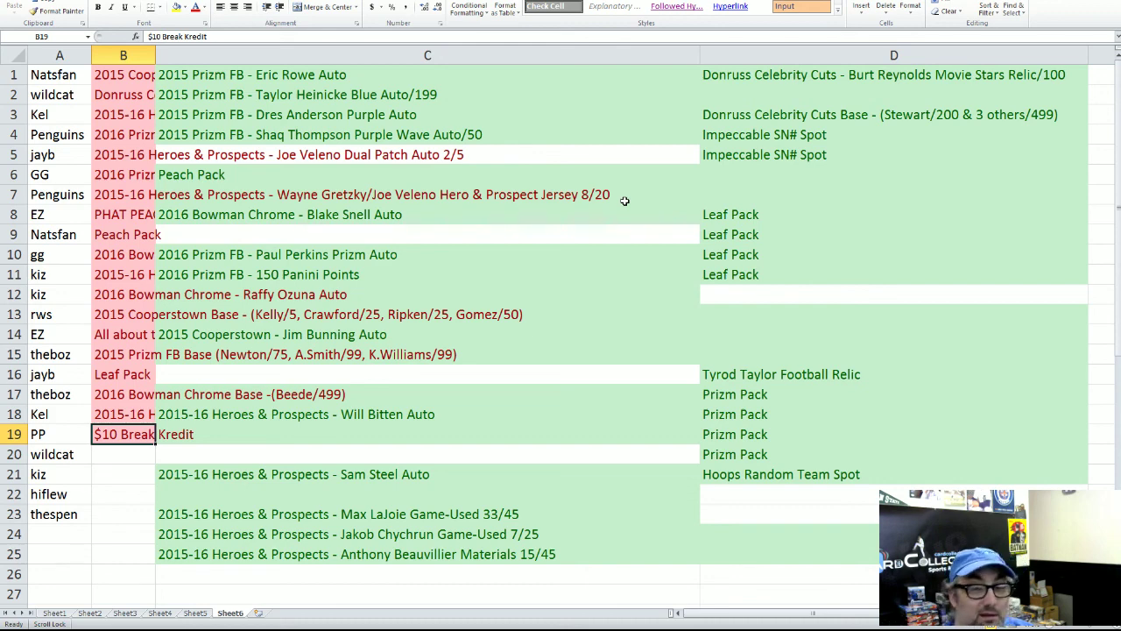
click(796, 77)
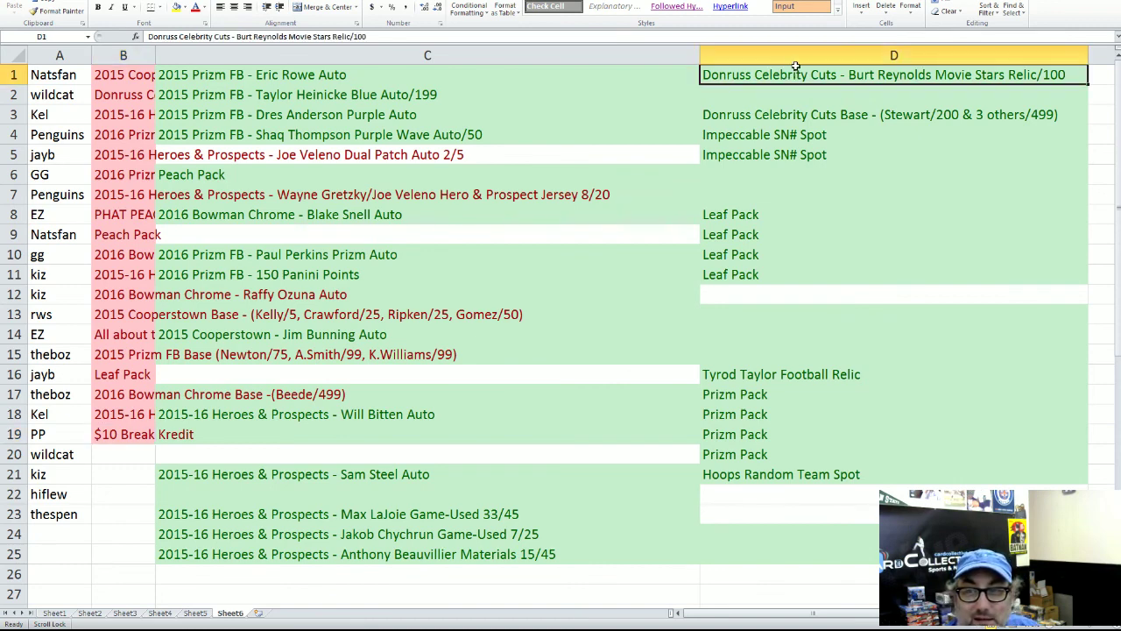
drag(796, 67, 109, 454)
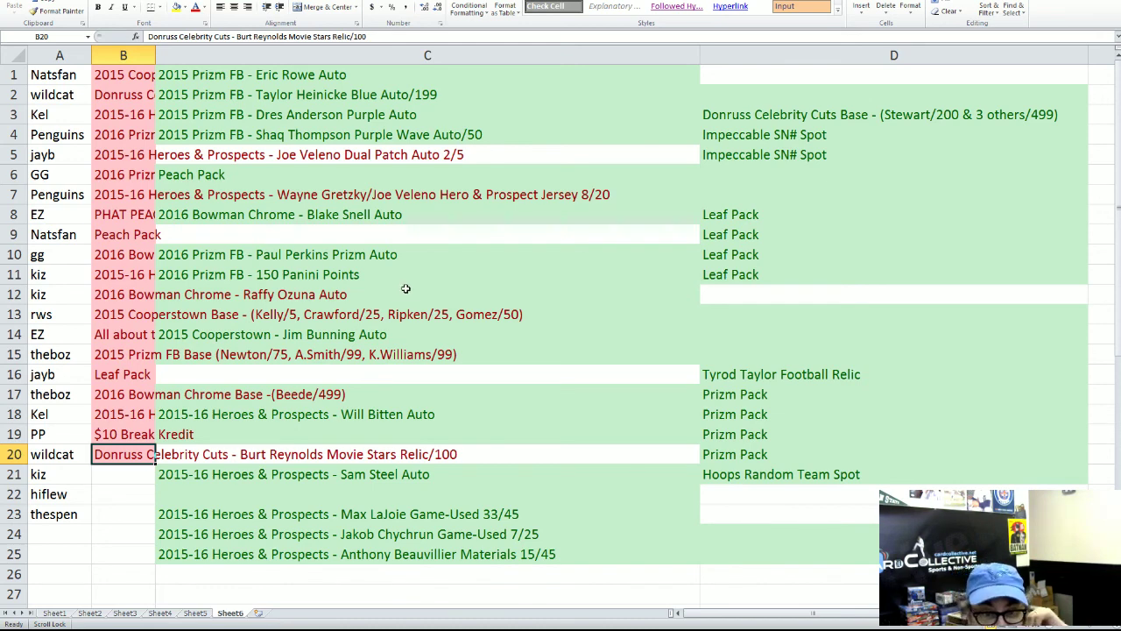
Move the 2016 Bowman Chrome Blake Snell Auto from C8 to B21 and the Peach Pack from C6 to B22, both styled red.
click(390, 215)
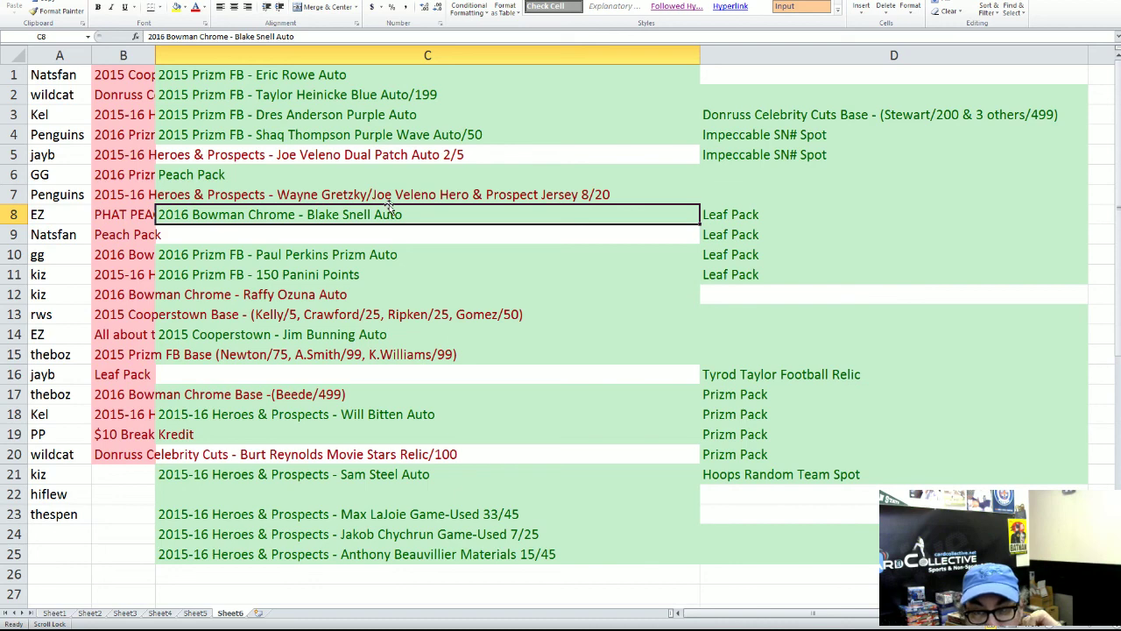
drag(390, 208, 131, 477)
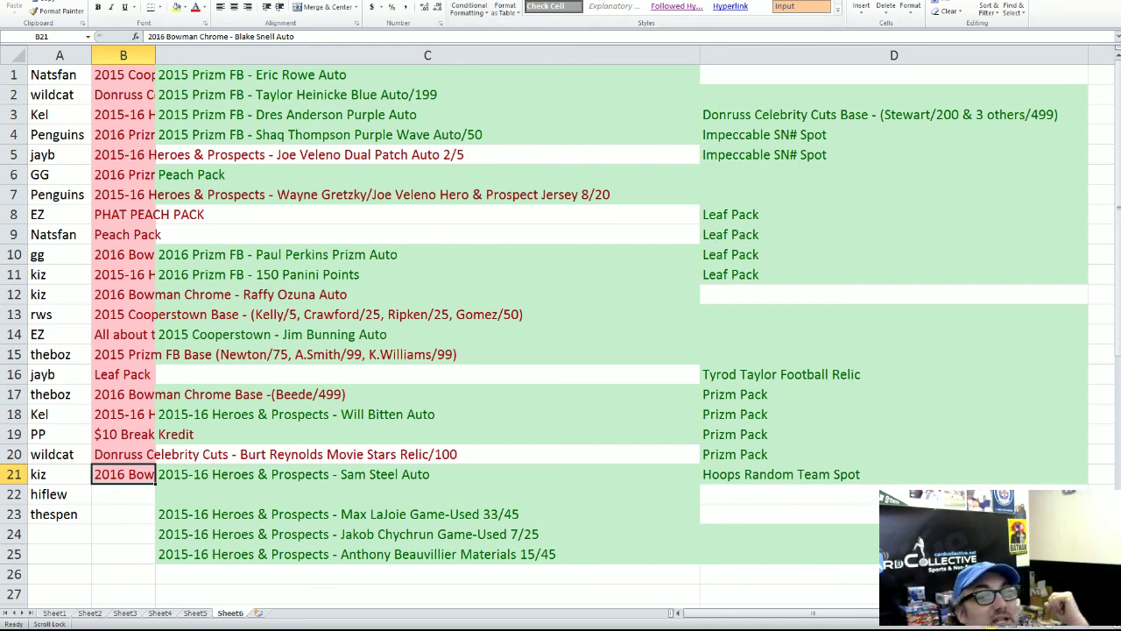
click(237, 168)
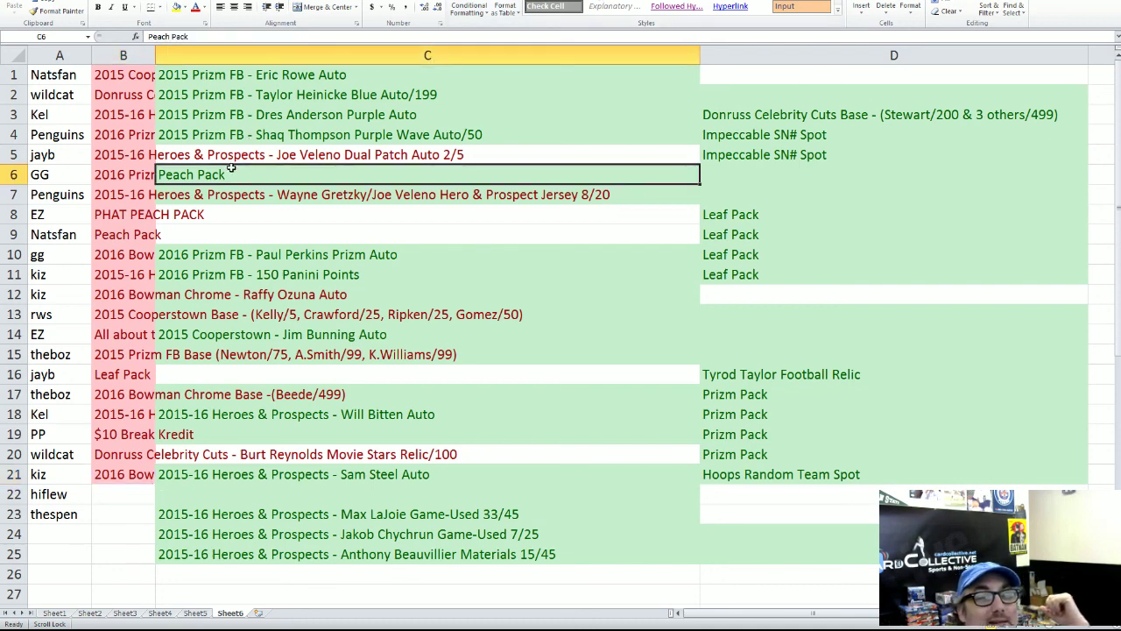
click(229, 161)
click(227, 169)
drag(226, 165, 132, 489)
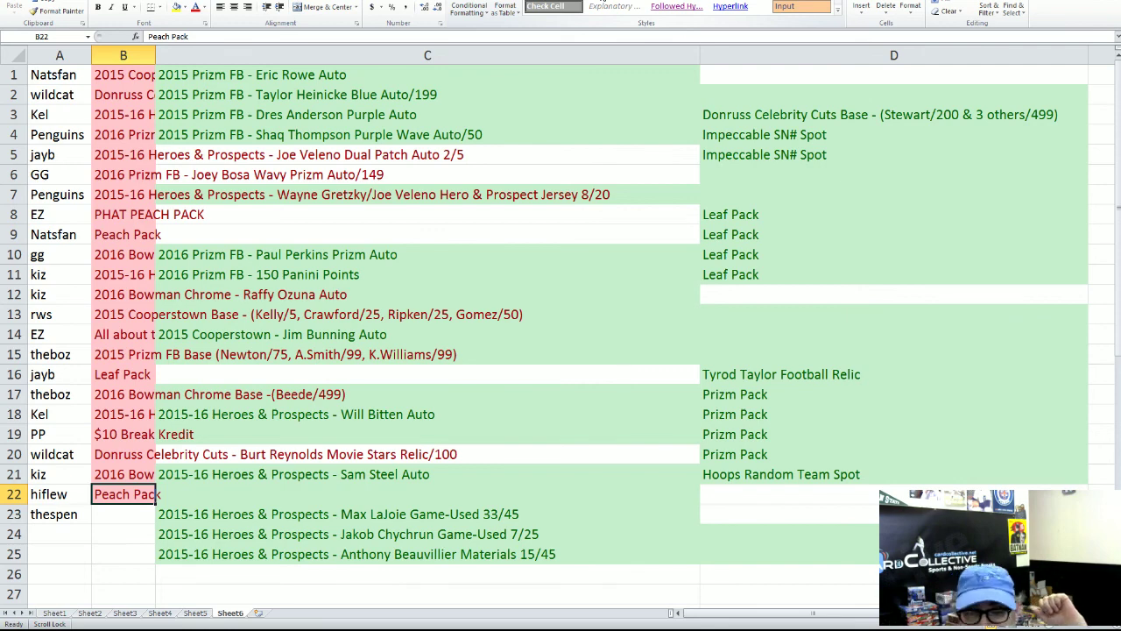
Move the Leaf Pack from D11 to B23 and give it the red style.
click(767, 289)
click(768, 273)
drag(766, 264, 135, 518)
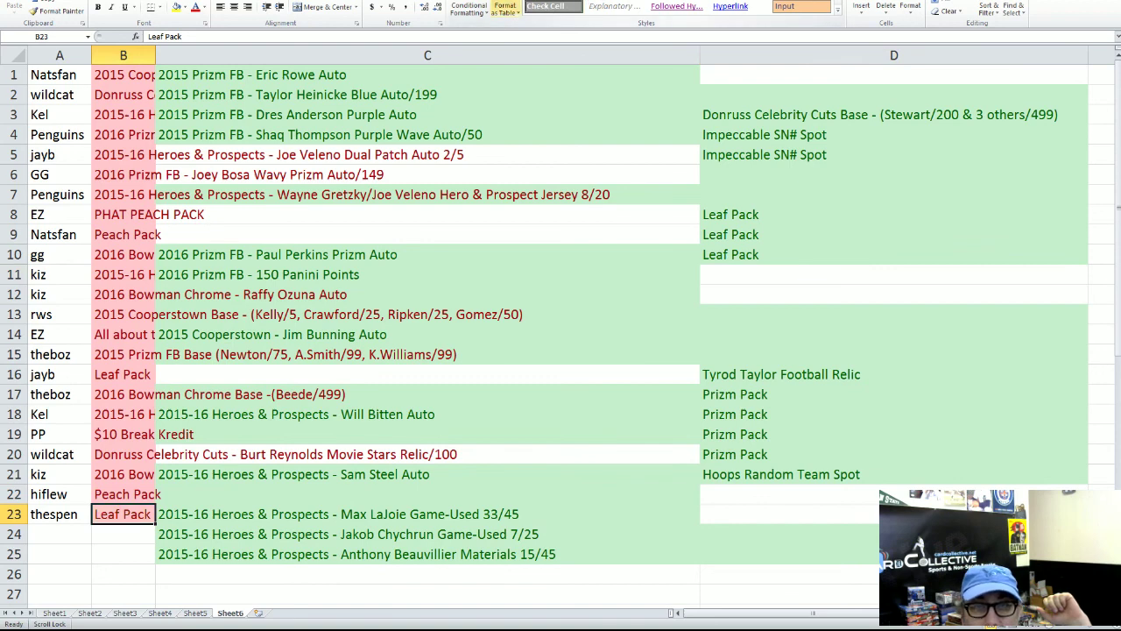
Insert a blank column before the participant names and move the Leaf Pack from E10 to A23.
click(61, 55)
right_click(65, 53)
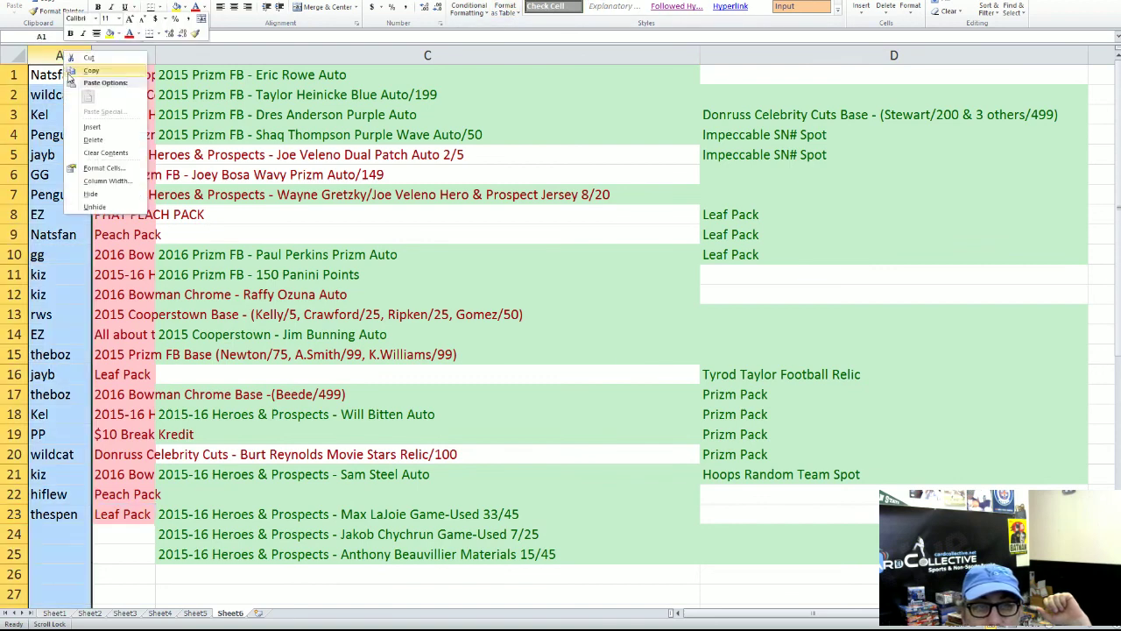
click(92, 127)
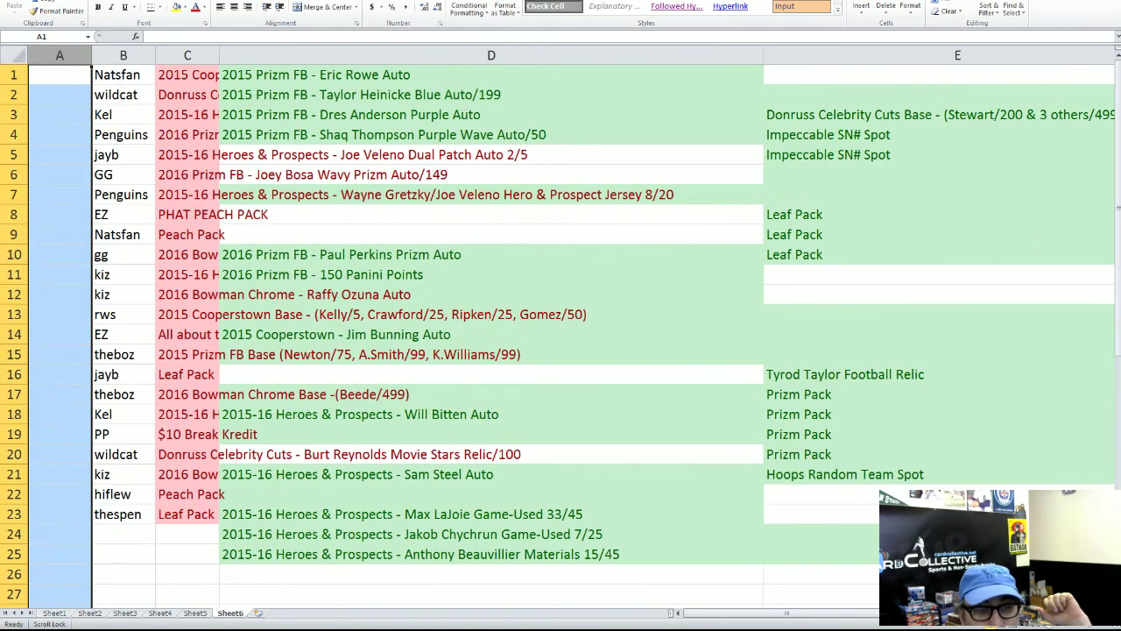
click(50, 516)
click(807, 252)
drag(807, 249, 38, 514)
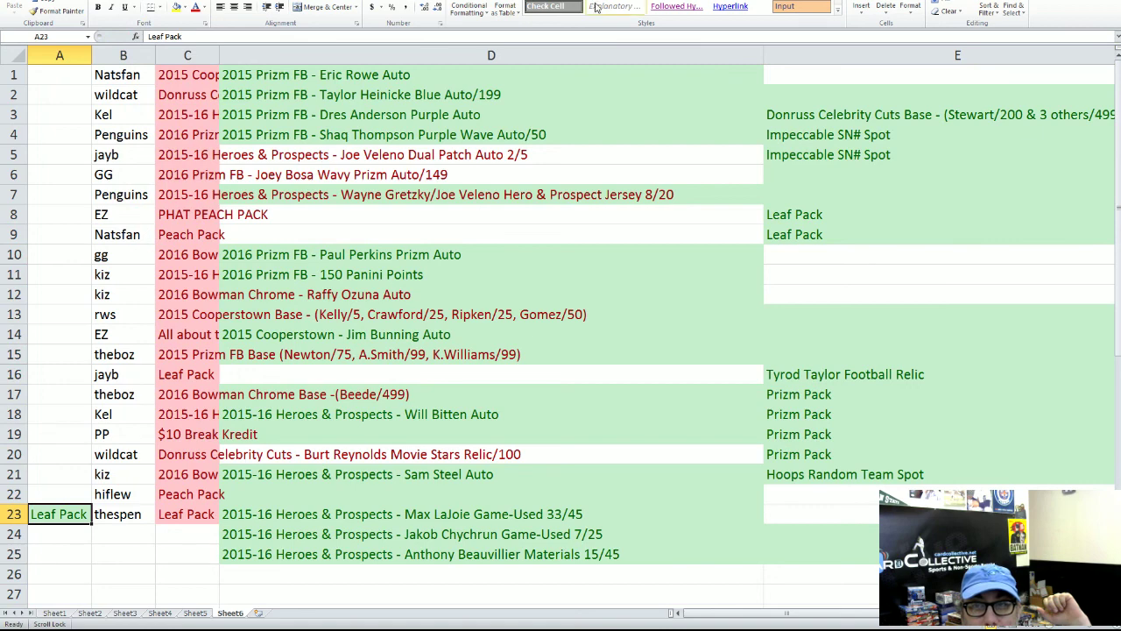
Move the Shaq Thompson Purple Wave Auto/50 from D4 to A22 and the Sam Steel Auto from D21 to A21, both styled red.
click(68, 494)
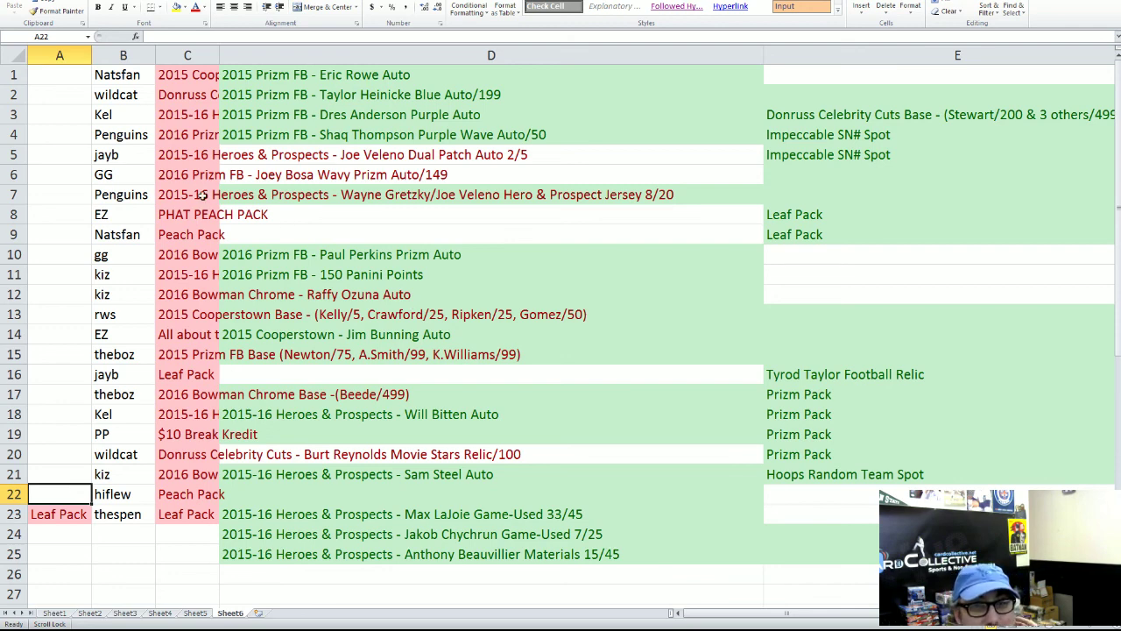
click(340, 131)
drag(361, 126, 50, 494)
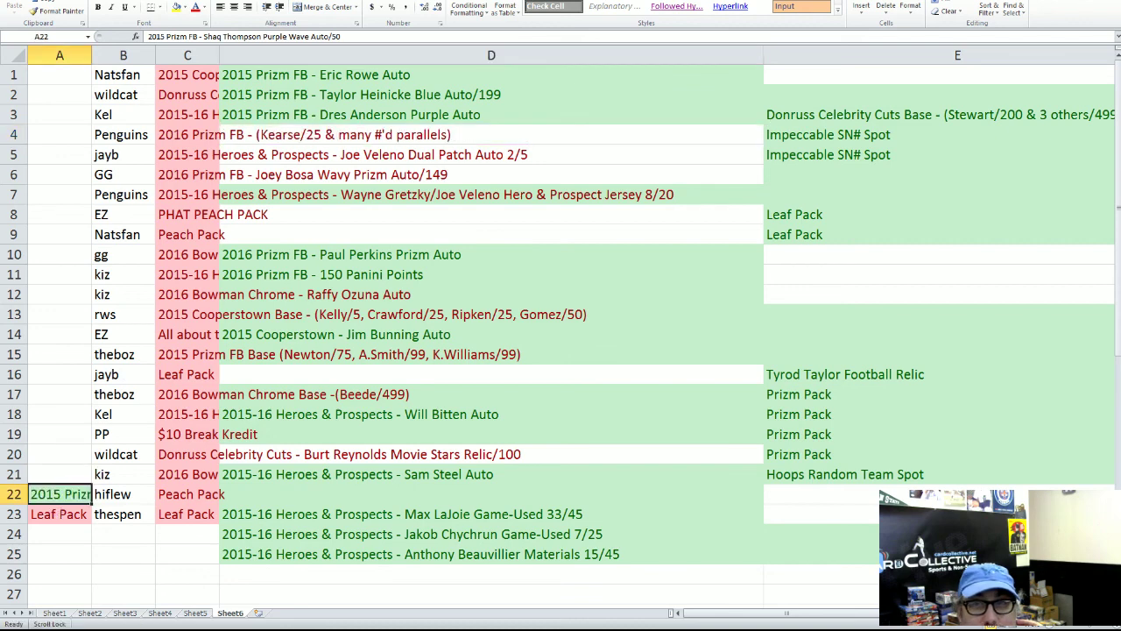
click(77, 474)
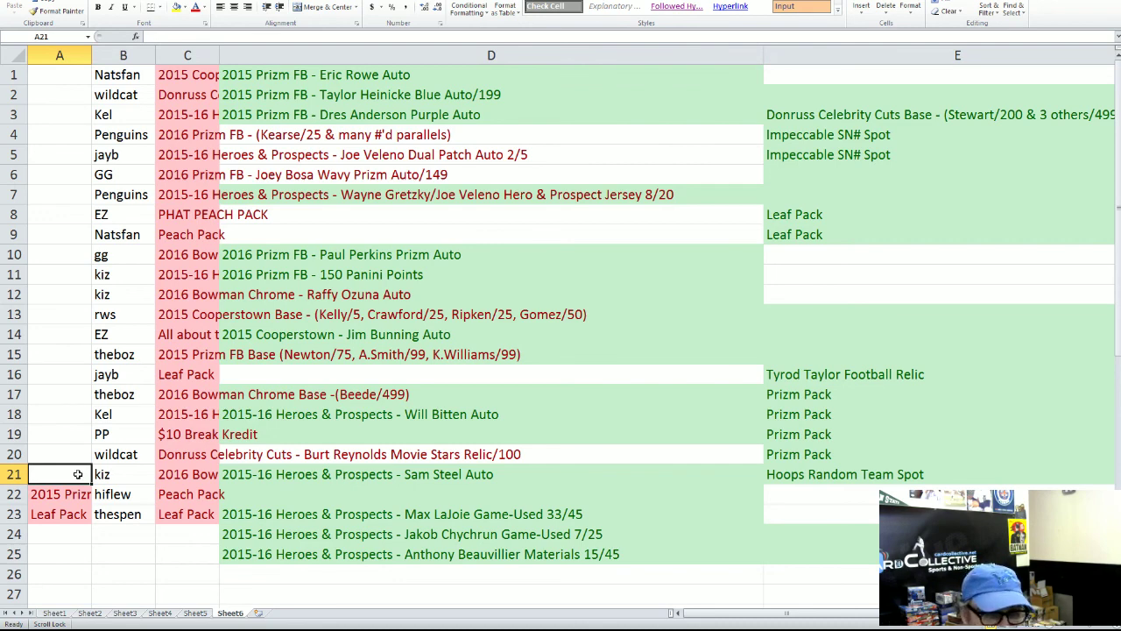
click(399, 473)
drag(398, 467, 66, 469)
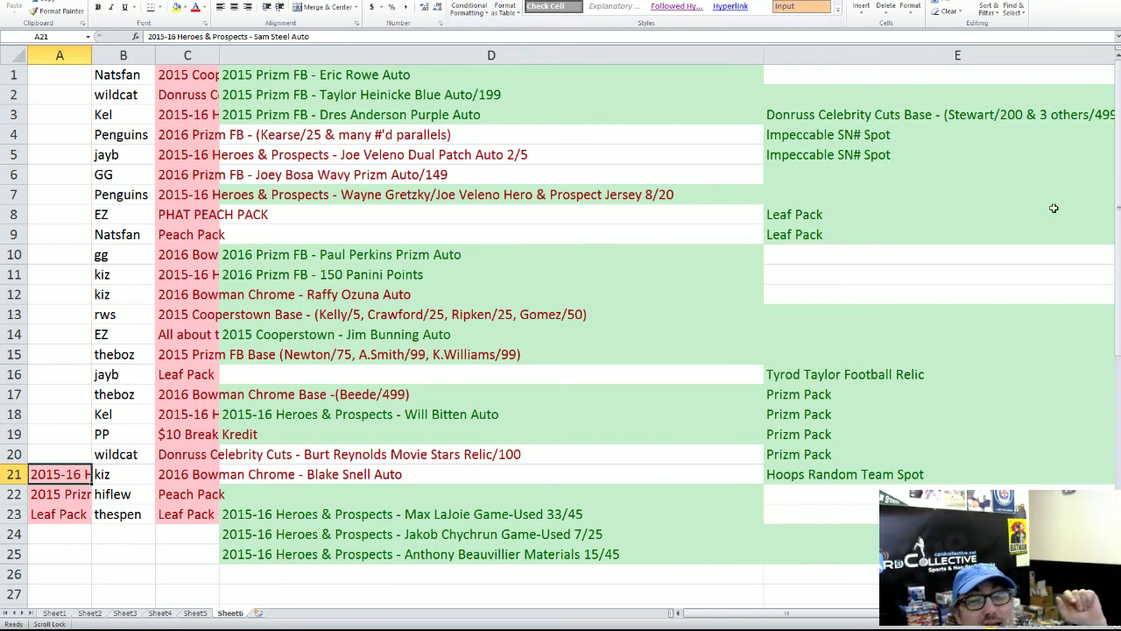
Move the Hoops Random Team Spot from E21 to A20 and the Impeccable SN# Spot from E5 to A19, both styled red.
mouse_move(809, 494)
mouse_down()
mouse_move(809, 475)
mouse_move(303, 412)
mouse_move(55, 447)
mouse_move(55, 457)
mouse_up()
click(809, 474)
click(63, 436)
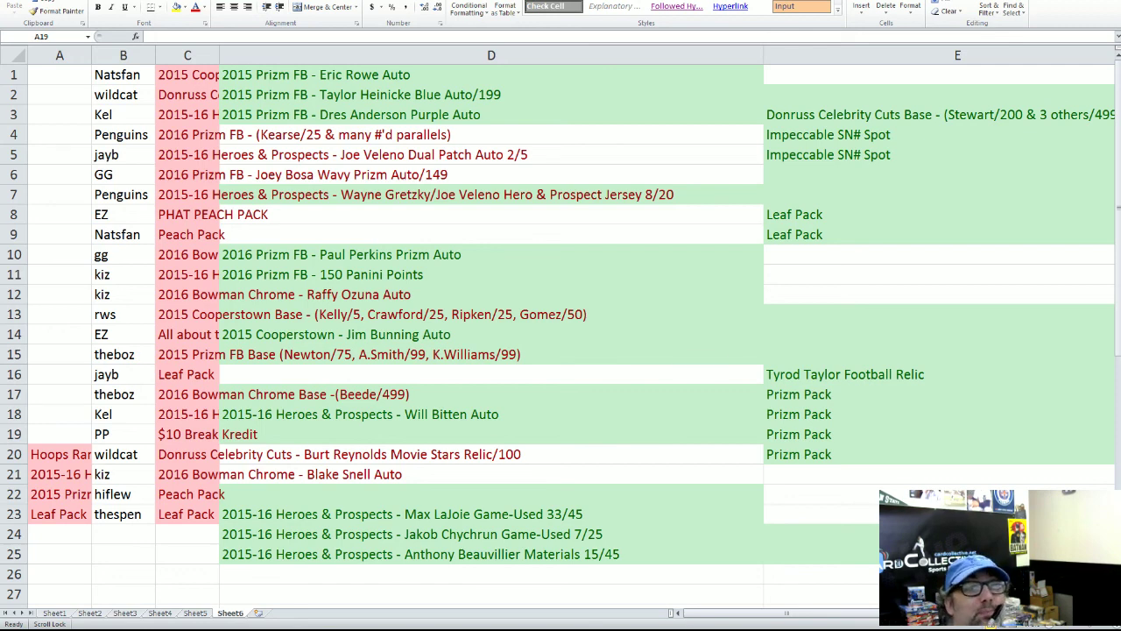
click(830, 154)
drag(830, 145, 70, 432)
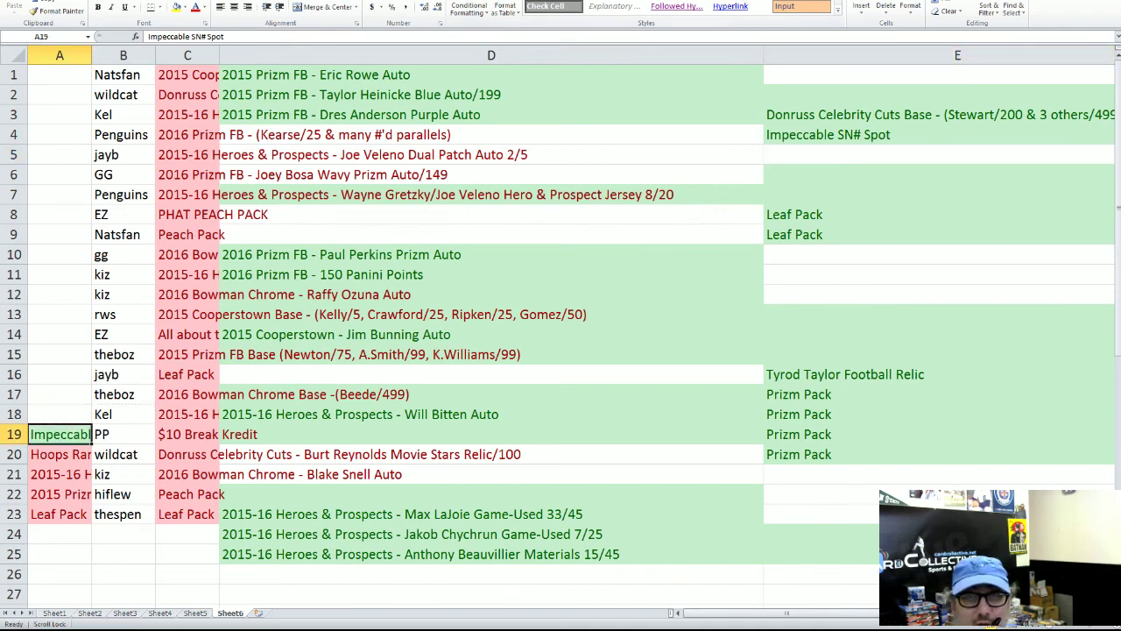
Move the Donruss Celebrity Cuts Base from E3 to A18 and the Prizm Pack from E17 to A17, both styled red.
click(66, 414)
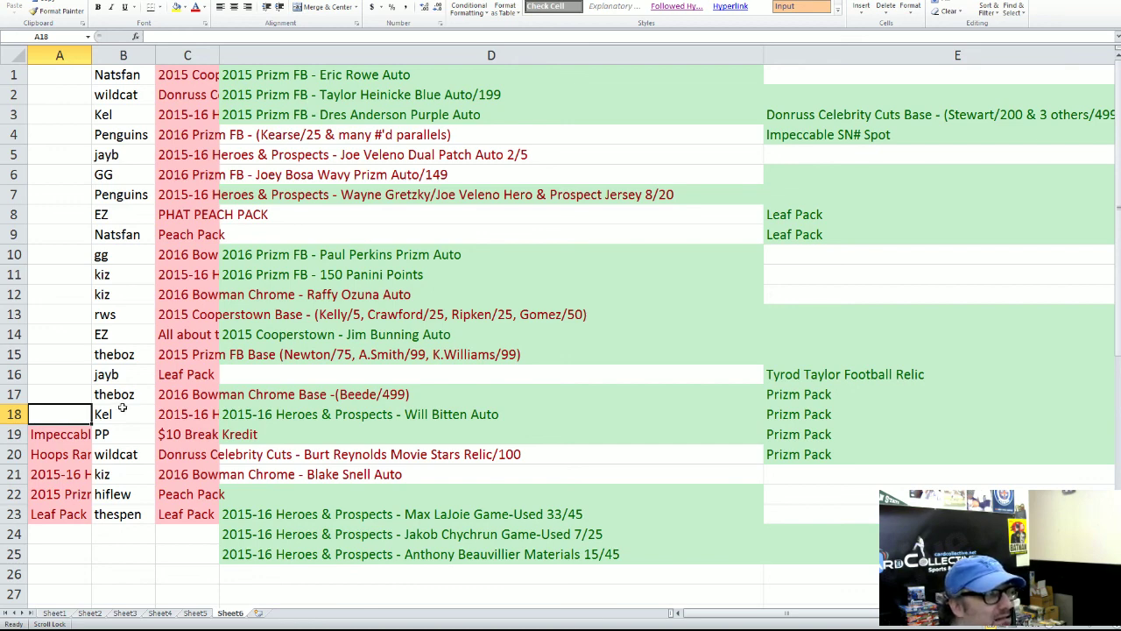
click(916, 114)
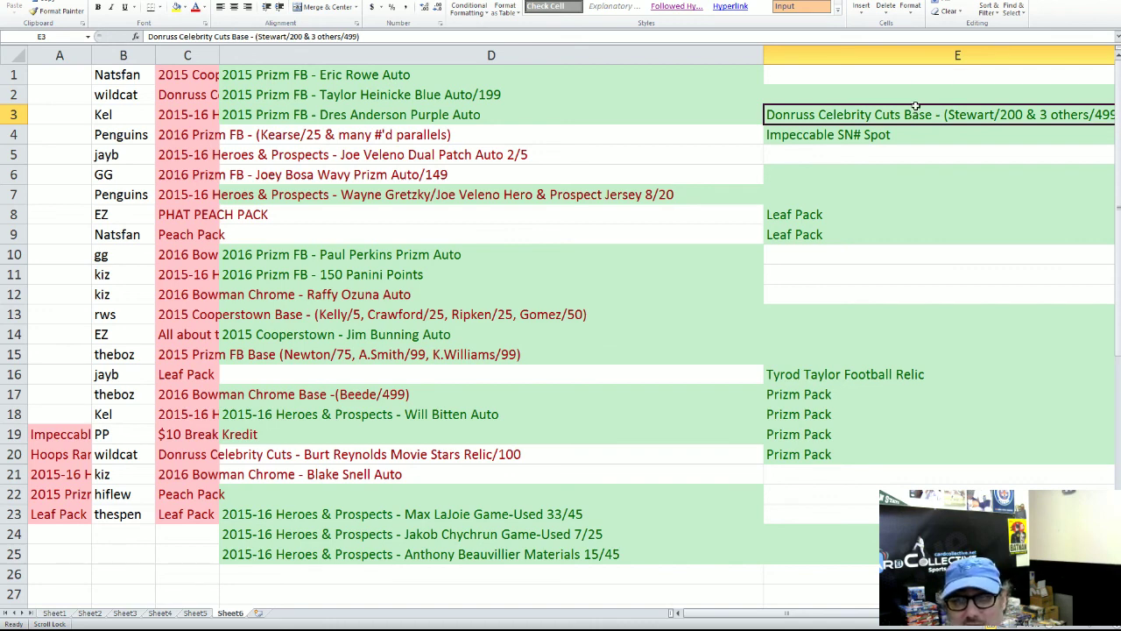
drag(915, 106, 71, 409)
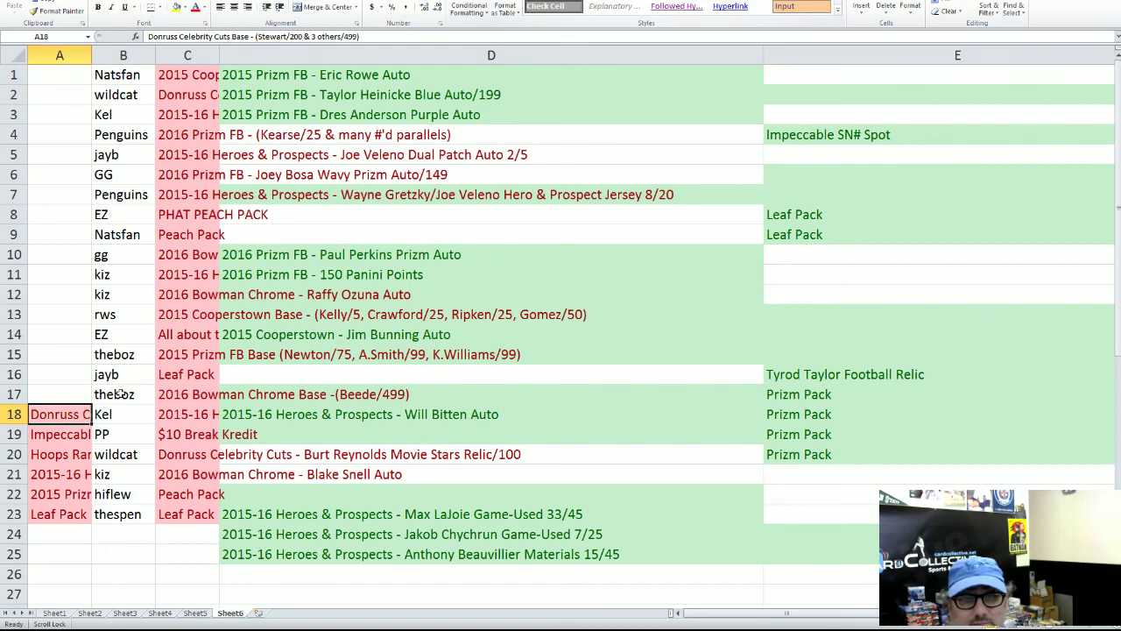
click(56, 395)
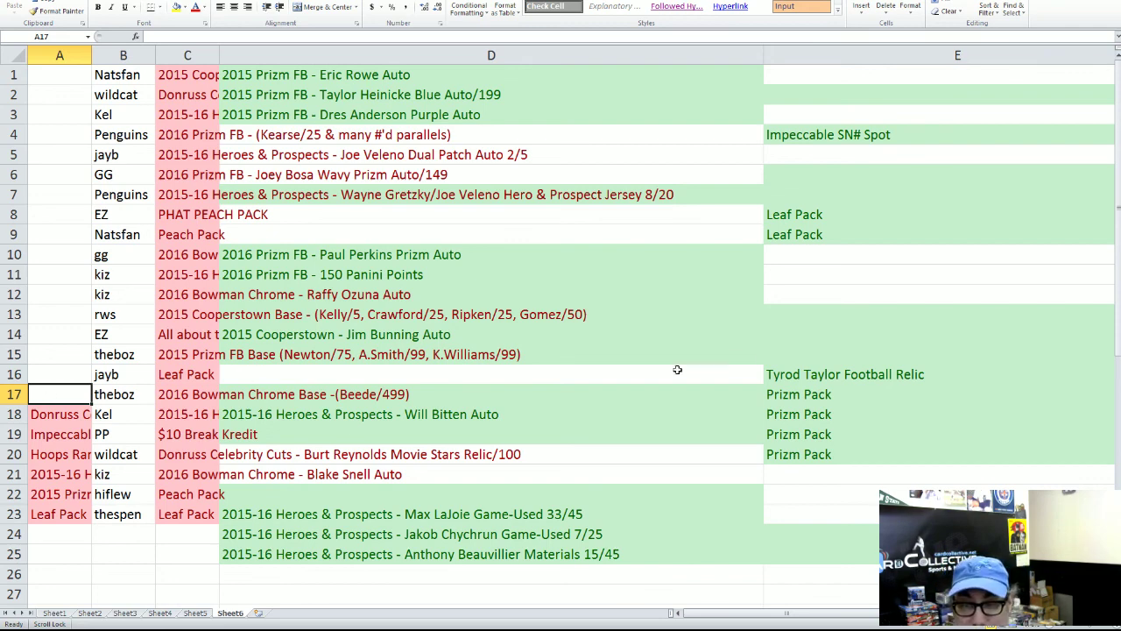
click(835, 420)
click(835, 401)
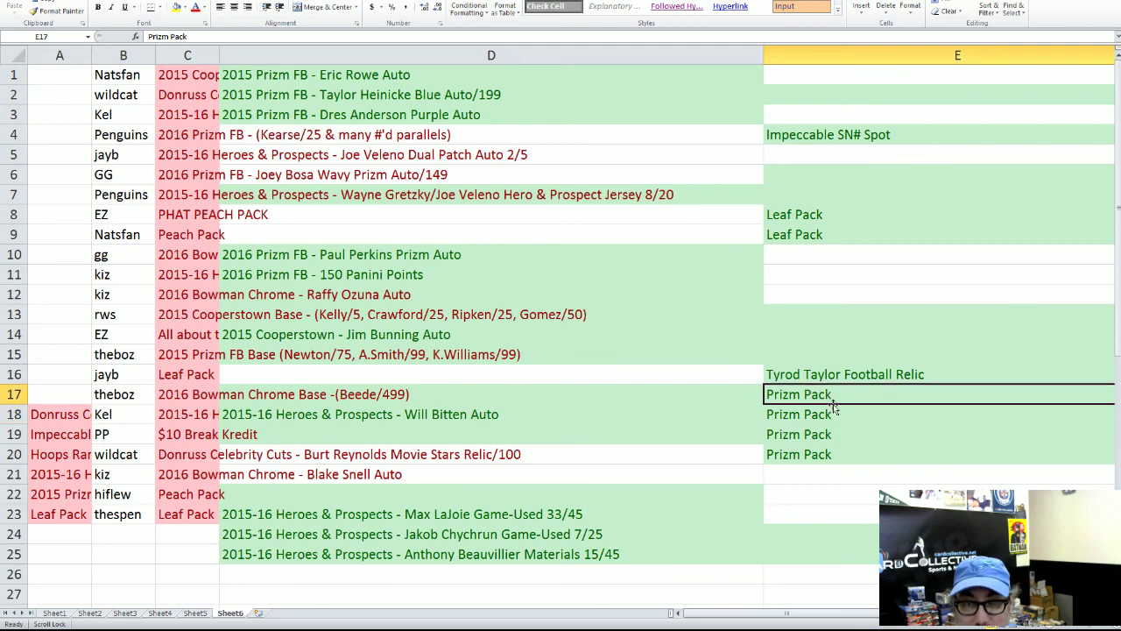
drag(829, 386, 77, 394)
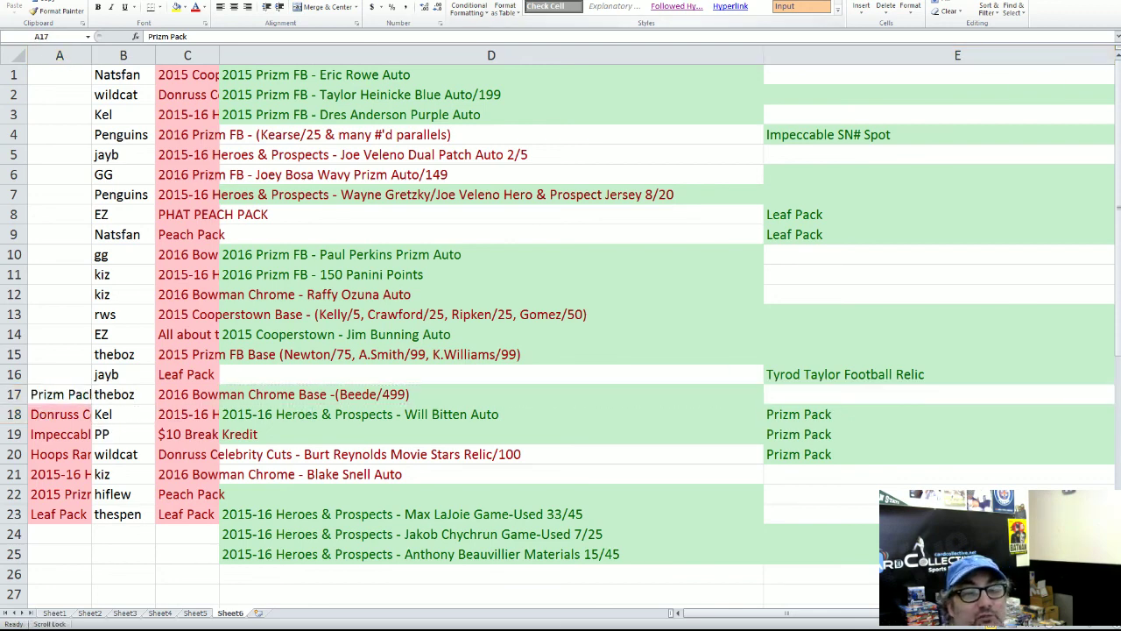
Move the Leaf Pack from E9 to A16 and the Prizm Pack from E20 to A15, both styled red.
click(63, 372)
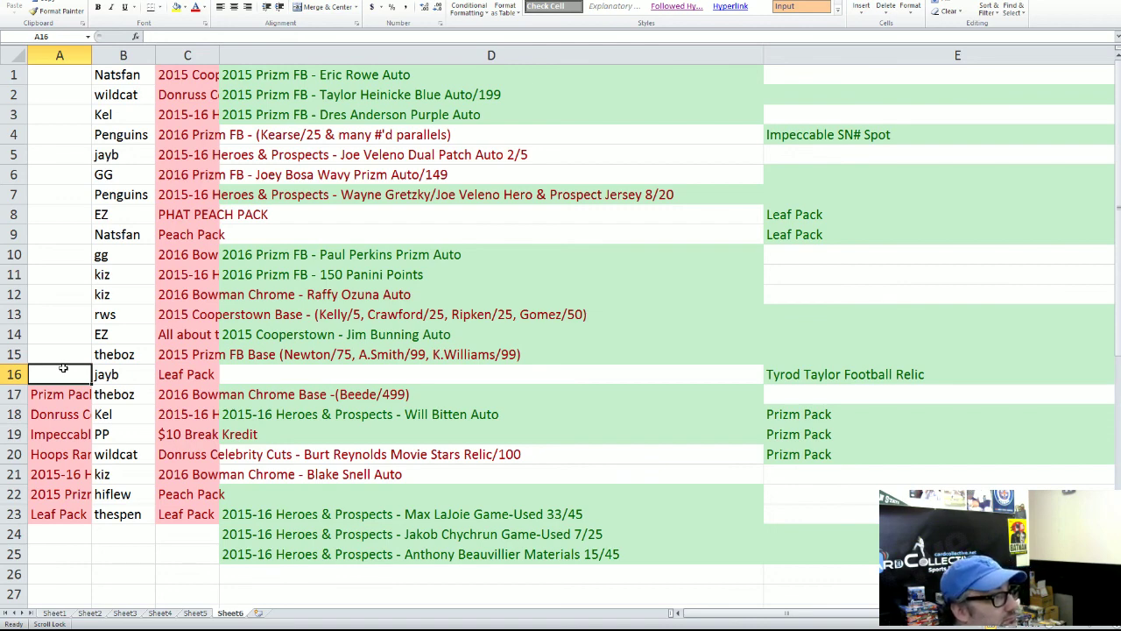
click(797, 233)
drag(672, 251, 59, 374)
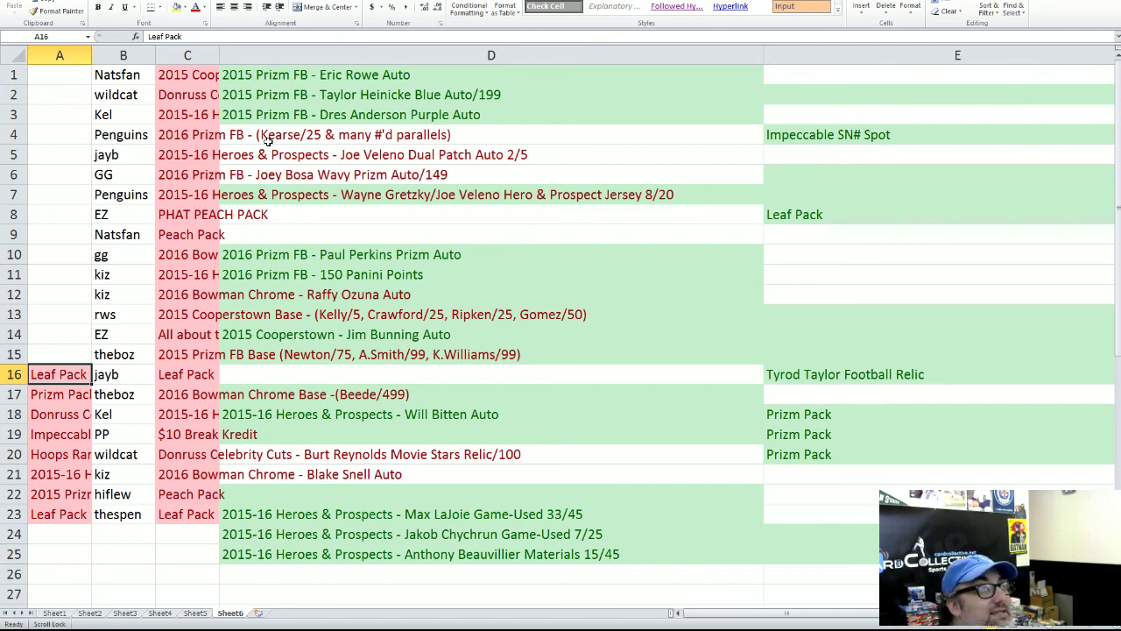
click(902, 473)
click(909, 448)
drag(908, 444, 67, 356)
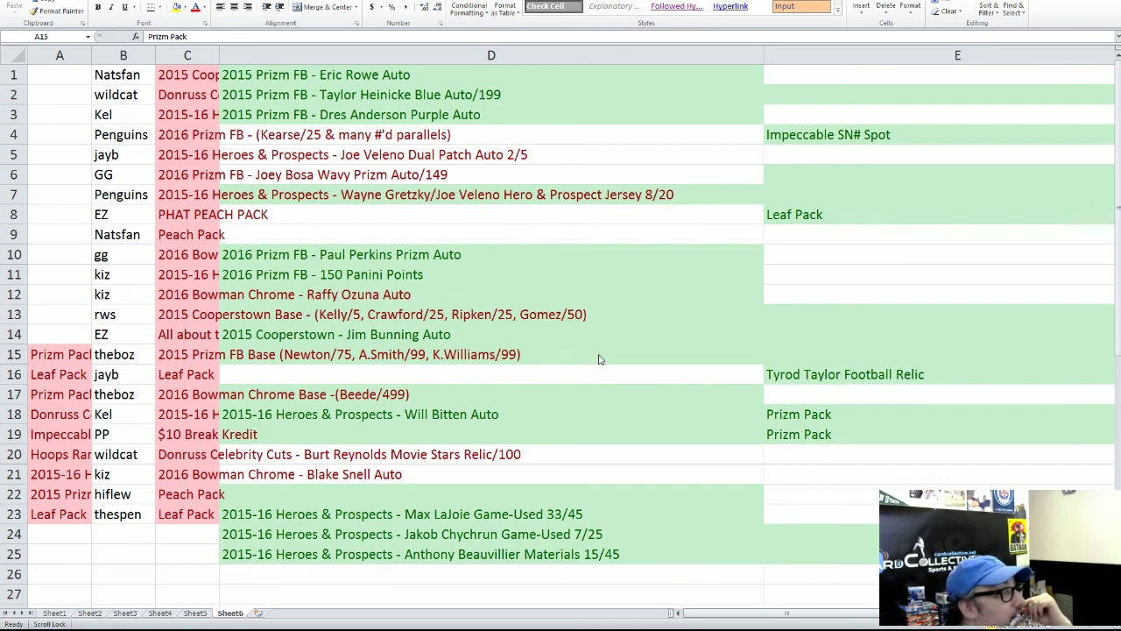
Move the Leaf Pack from E8 to A14 and the Prizm Pack from E19 to A13, both styled red.
click(891, 213)
drag(890, 213, 120, 341)
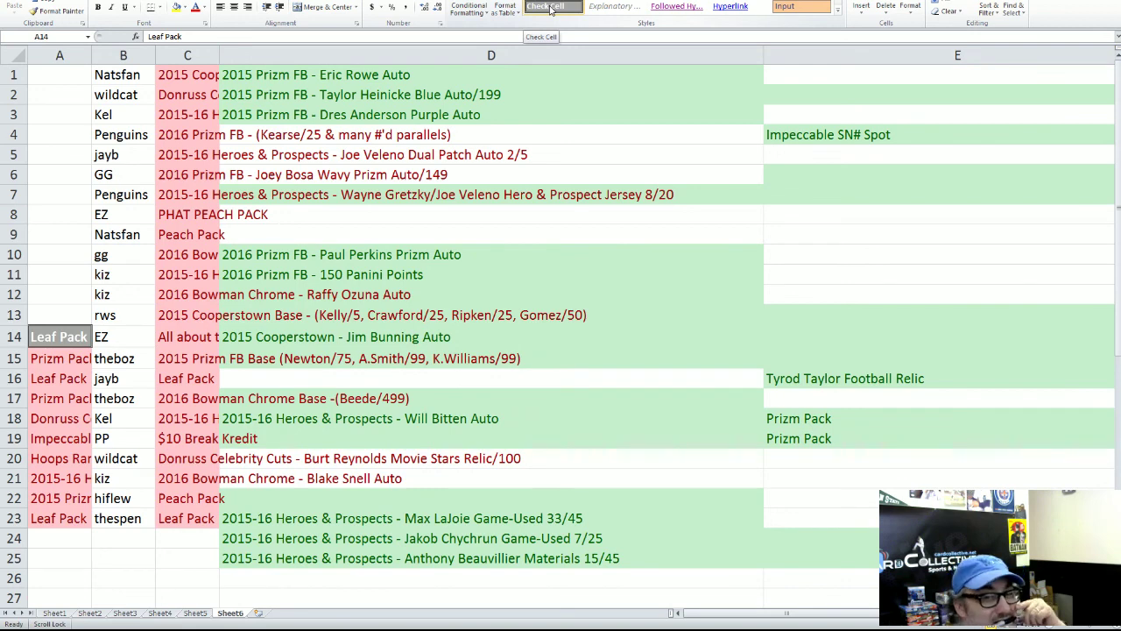
click(69, 314)
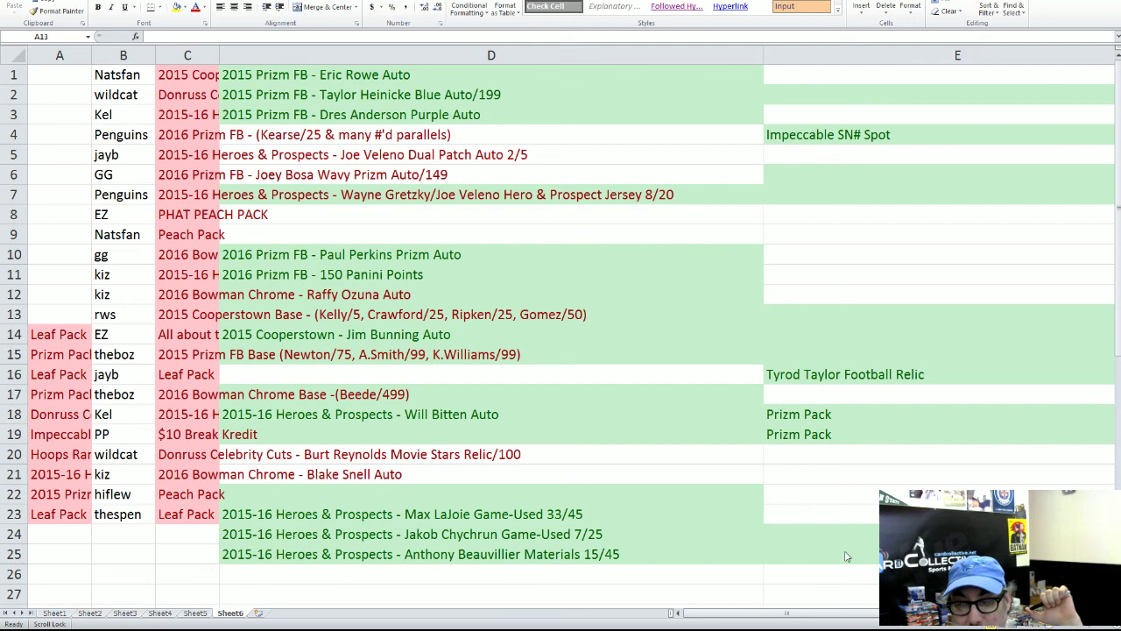
click(780, 426)
drag(806, 425, 48, 316)
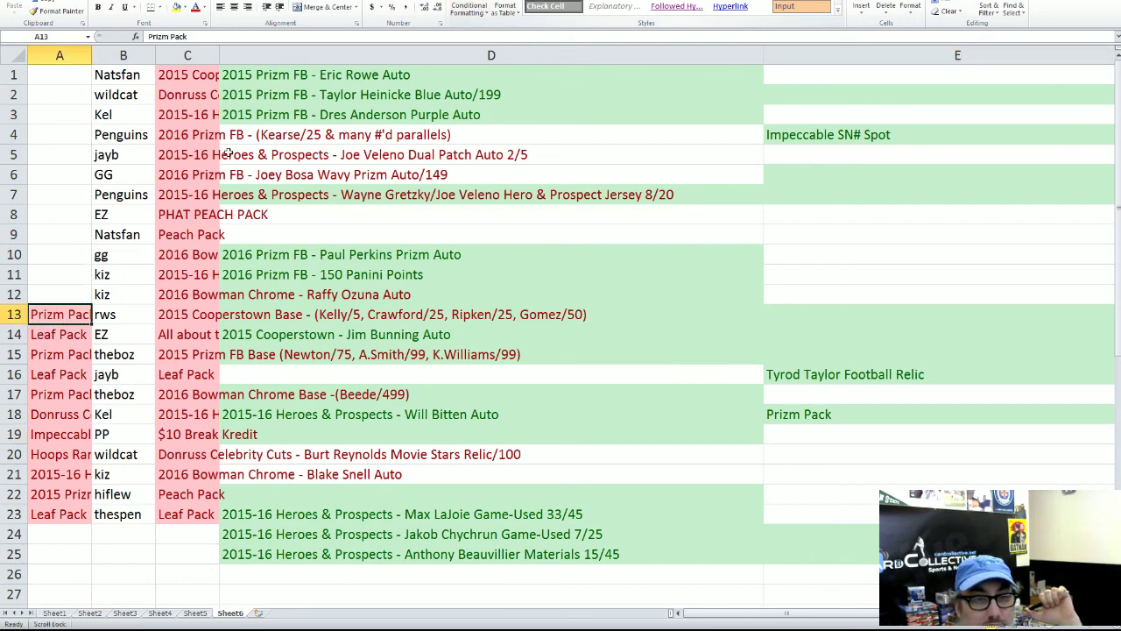
Move the Jim Bunning Auto from D14 to A12 and the 150 Panini Points from D11 to A11, both styled red.
click(55, 294)
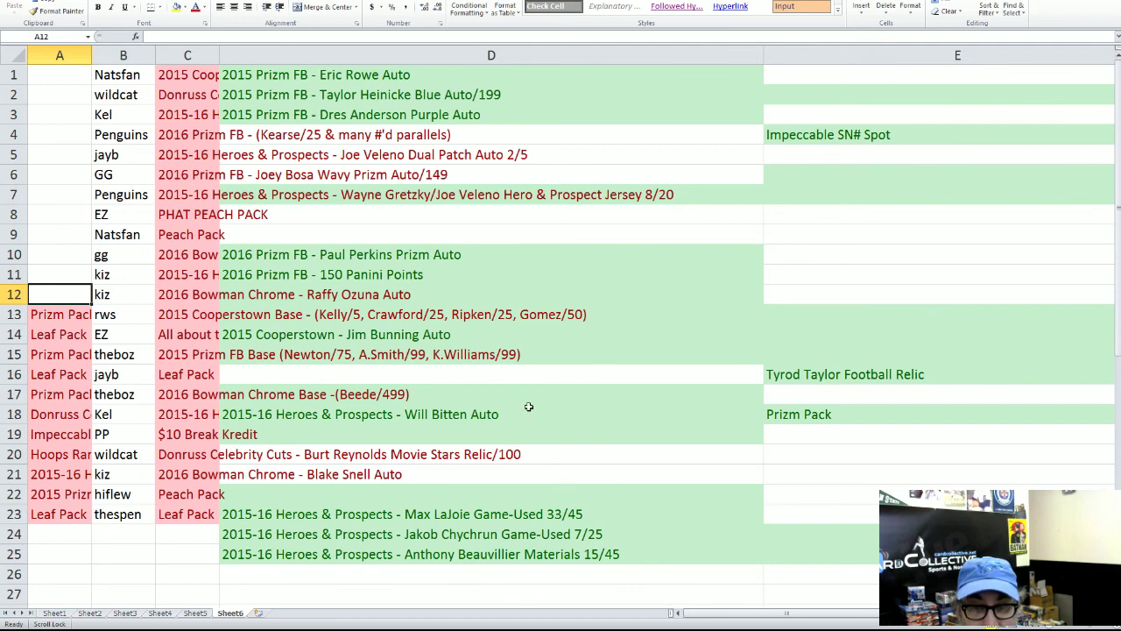
click(425, 327)
drag(425, 324, 77, 297)
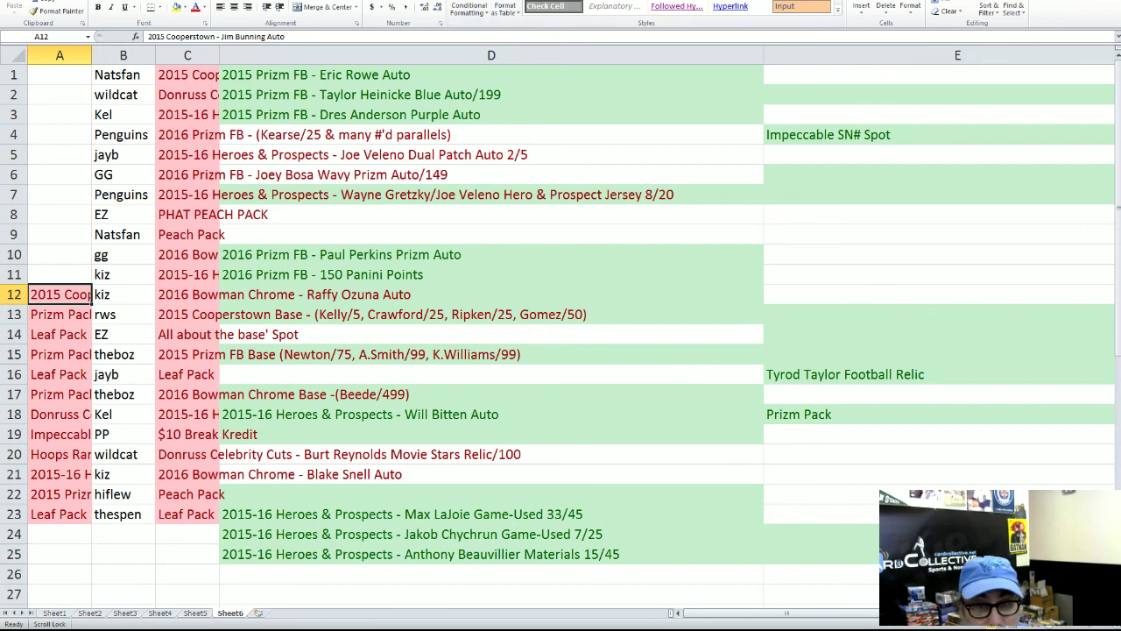
click(319, 273)
drag(317, 266, 62, 275)
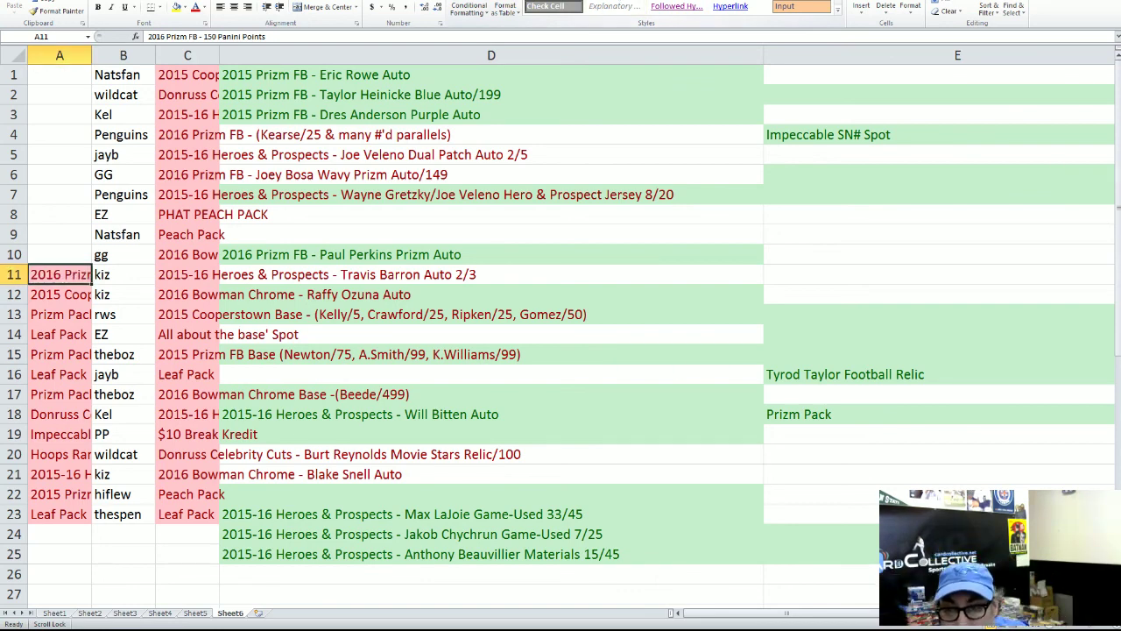
Move the Prizm Pack from E18 to A10 and the Impeccable SN# Spot from E4 to A9, both styled red.
click(801, 417)
drag(800, 408, 65, 240)
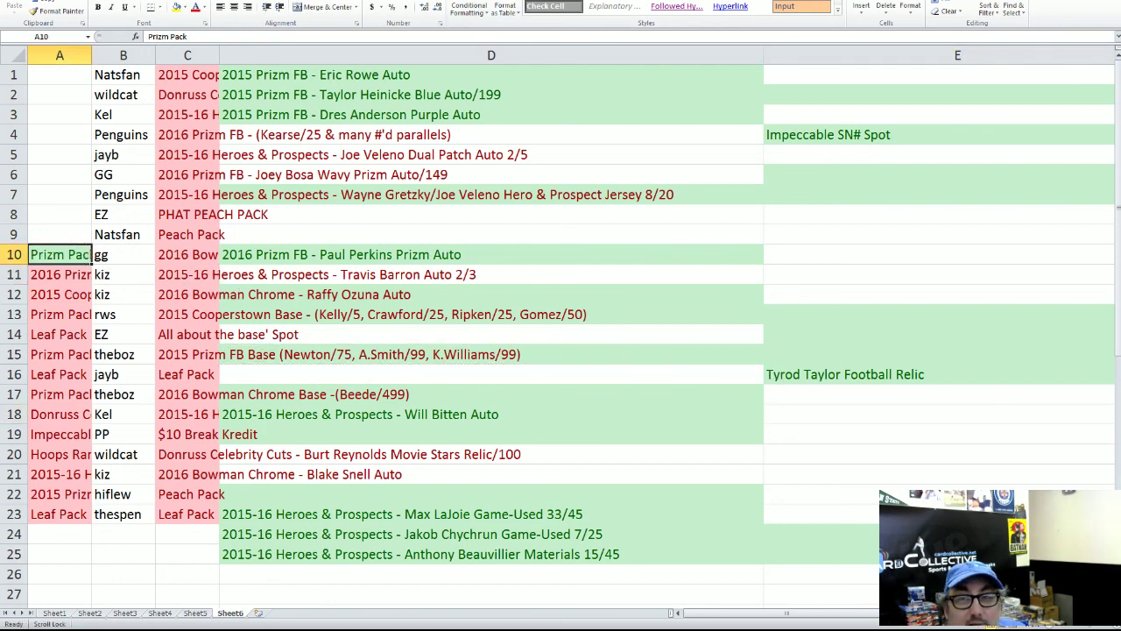
click(55, 234)
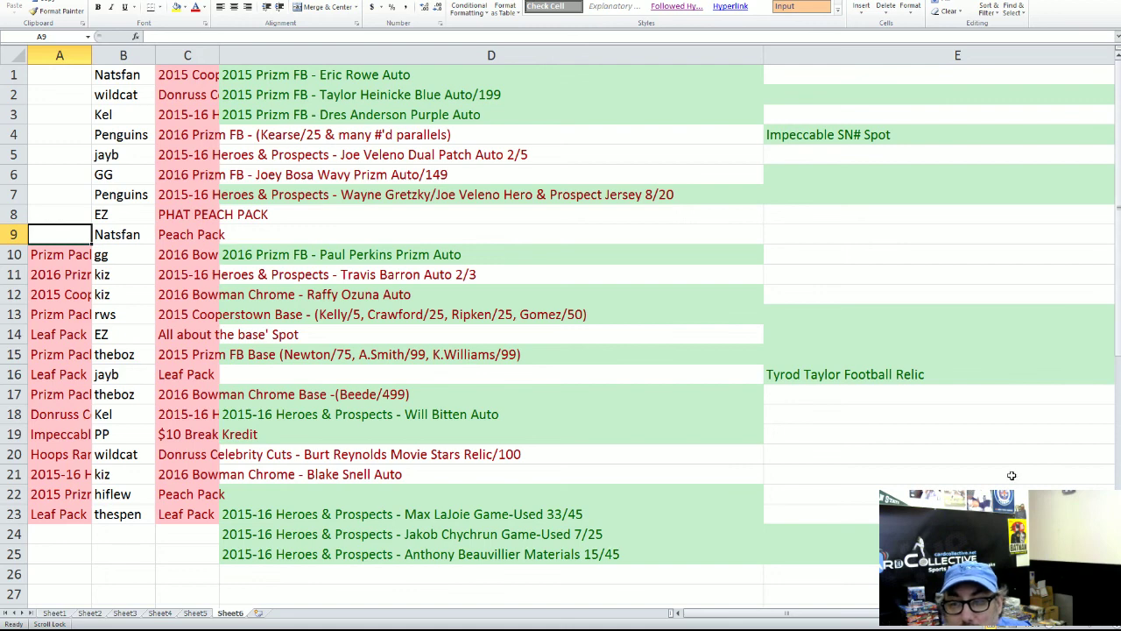
click(840, 135)
click(841, 122)
click(839, 131)
drag(837, 121, 85, 235)
click(830, 133)
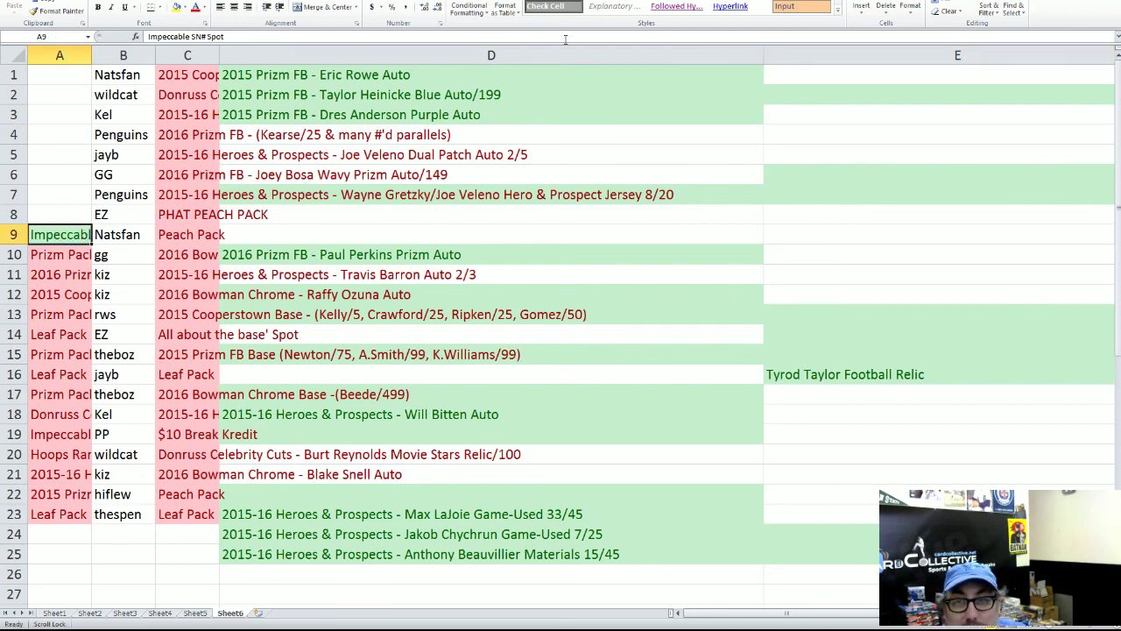
Move the Tyrod Taylor Football Relic from E16 to D7 among the other remaining prizes.
click(50, 216)
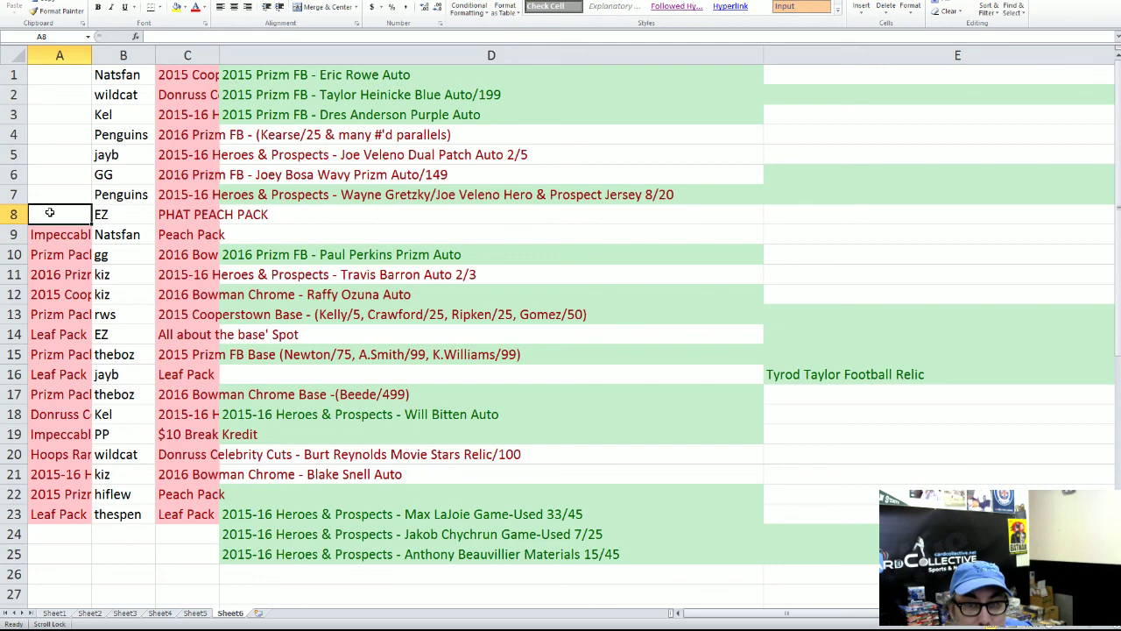
click(834, 373)
drag(834, 366, 508, 198)
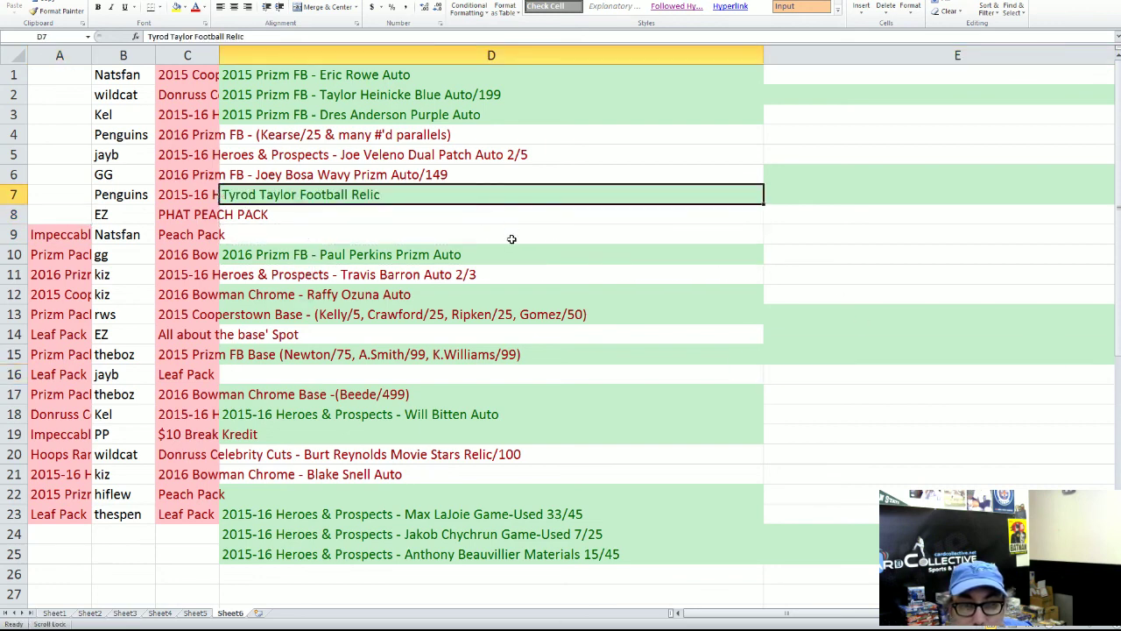
Delete the empty cells D4:D6 in the remaining-prizes column, shifting the cells below up.
drag(457, 168, 430, 135)
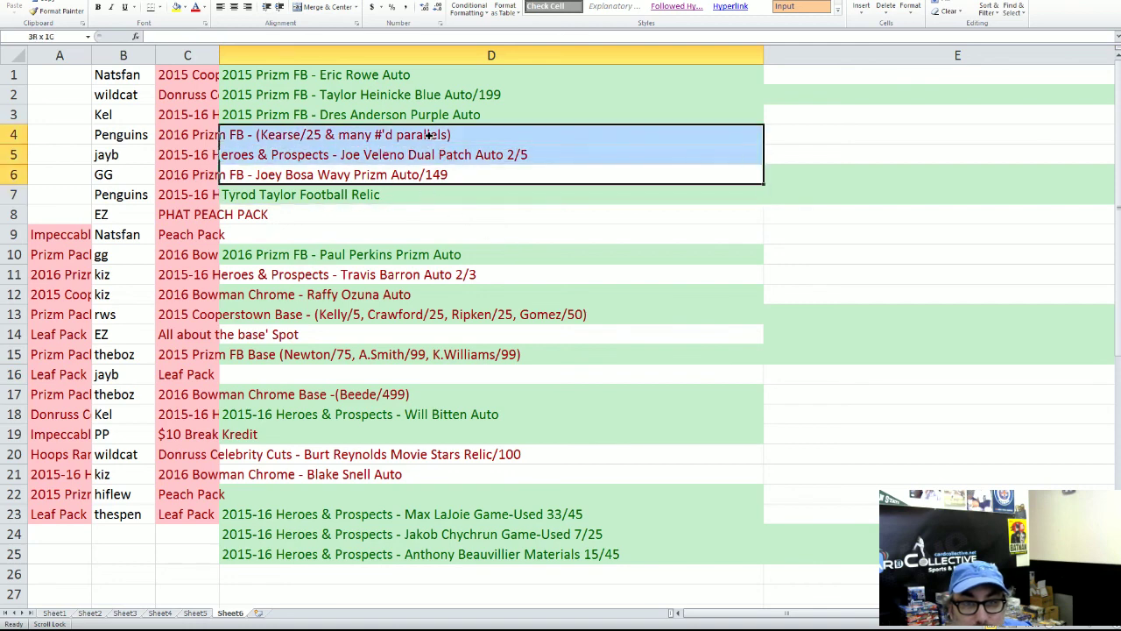
right_click(426, 149)
click(459, 247)
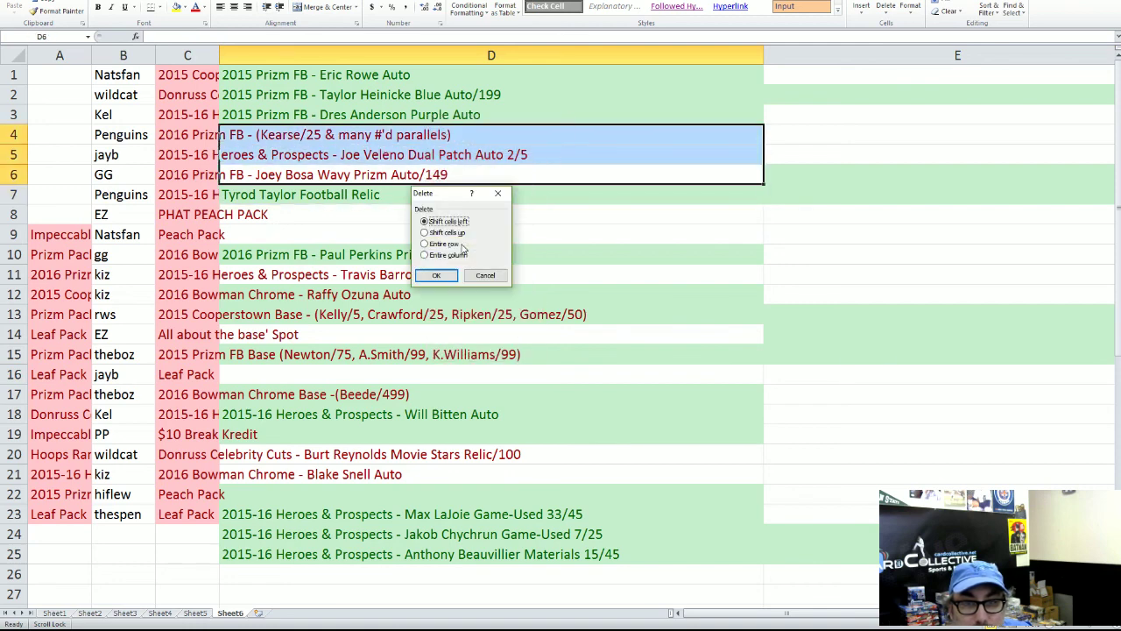
click(438, 232)
click(437, 275)
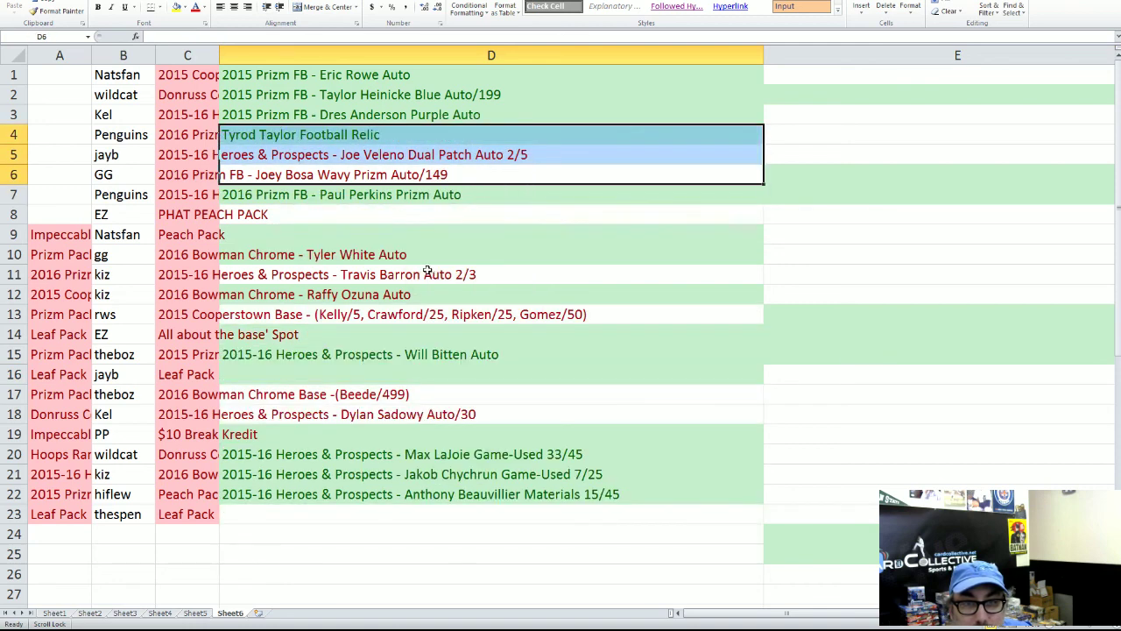
Delete the empty cells D5:D6 below the Tyrod Taylor Football Relic, shifting the cells below up.
click(377, 213)
click(349, 174)
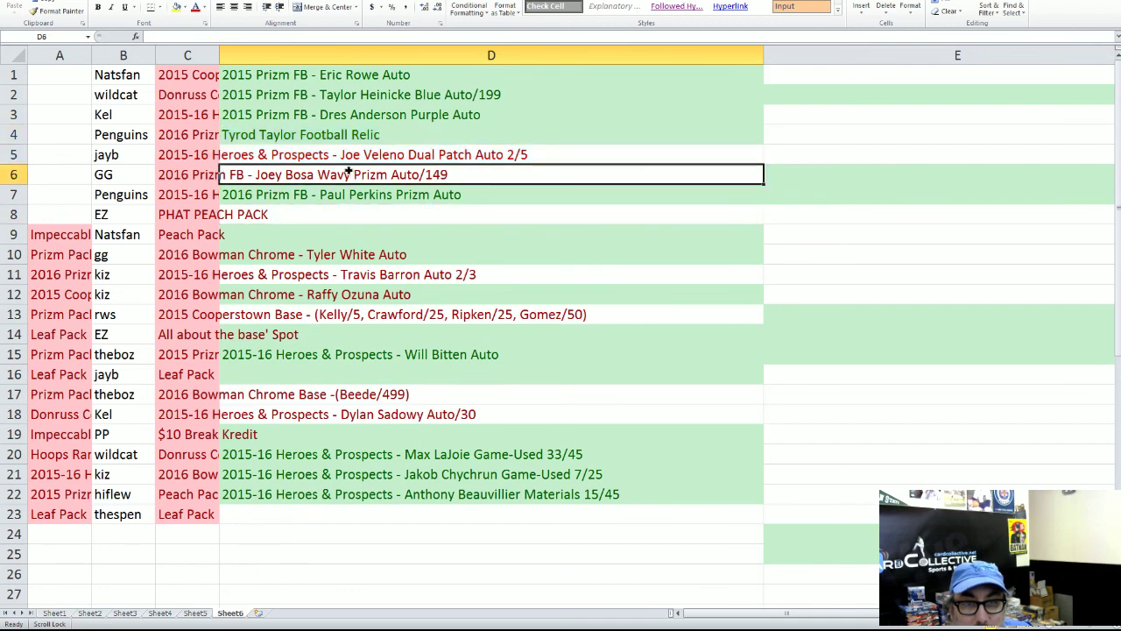
drag(349, 174, 349, 158)
right_click(351, 168)
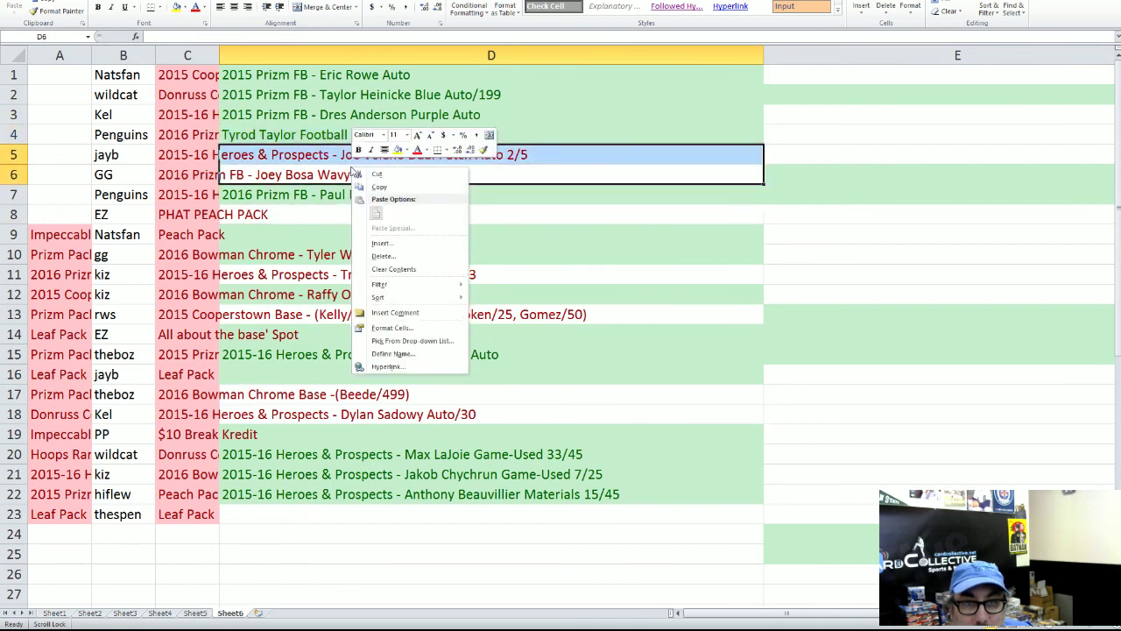
click(389, 255)
click(382, 250)
click(368, 286)
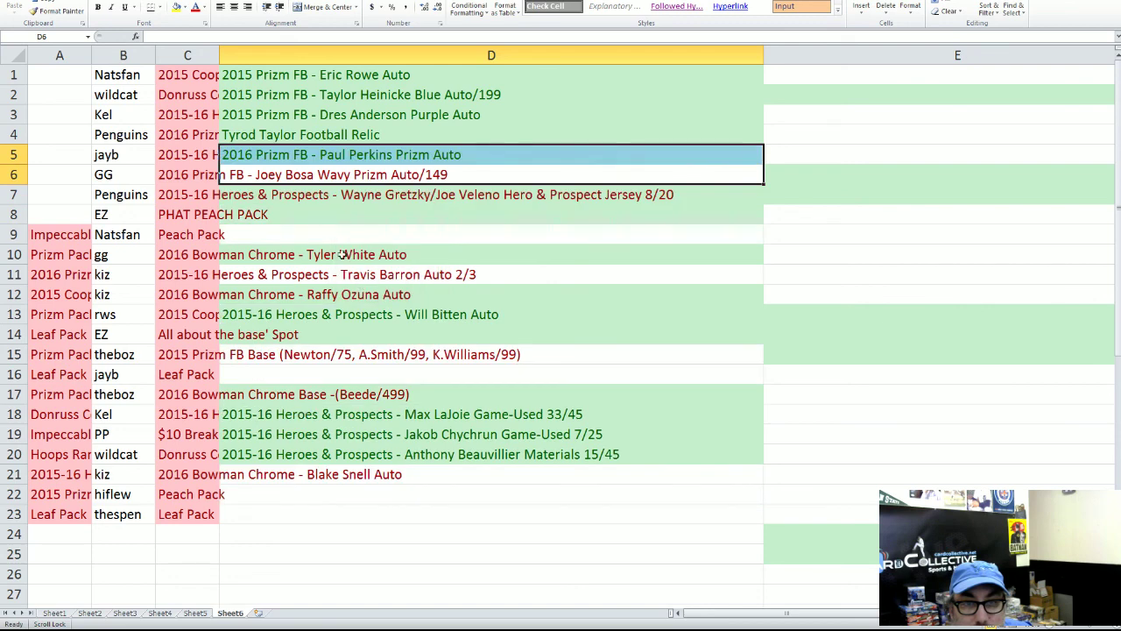
Move the Will Bitten Auto from D13 to D8 and the three Heroes & Prospects relics from D18:D20 to D9:D11.
click(314, 180)
drag(317, 206, 314, 195)
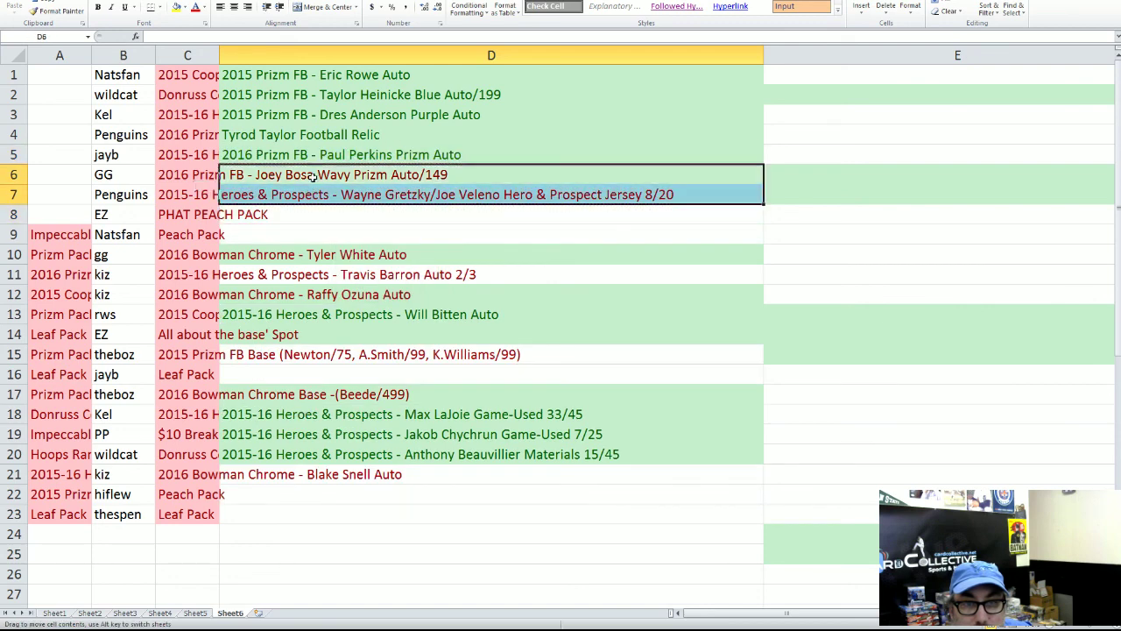
click(298, 226)
click(301, 253)
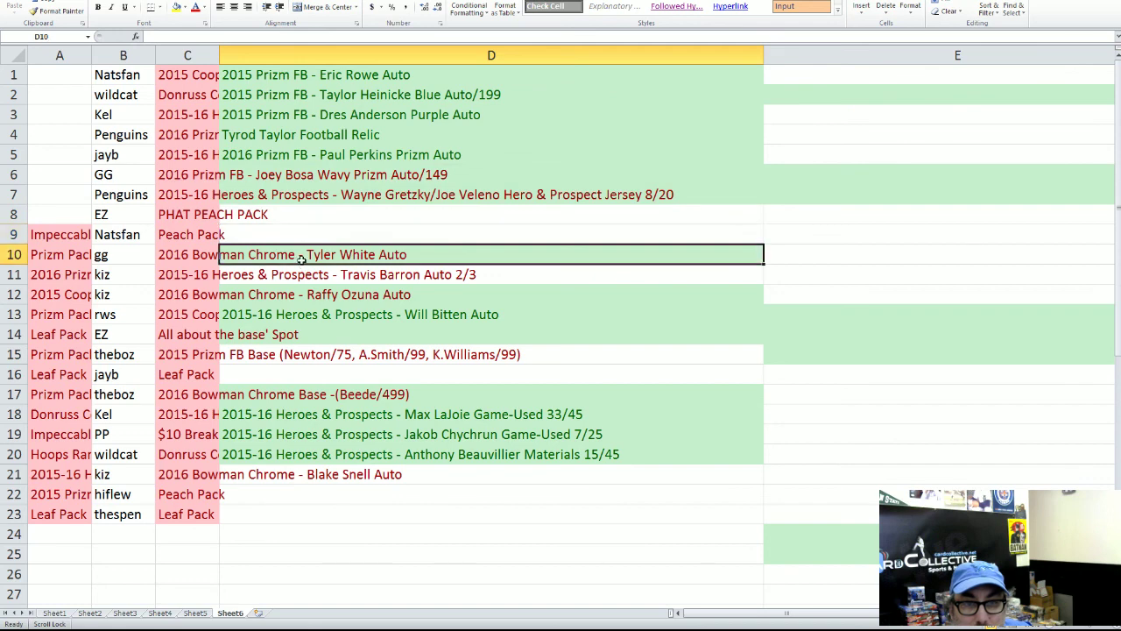
click(292, 315)
drag(296, 306, 301, 219)
drag(298, 454, 317, 235)
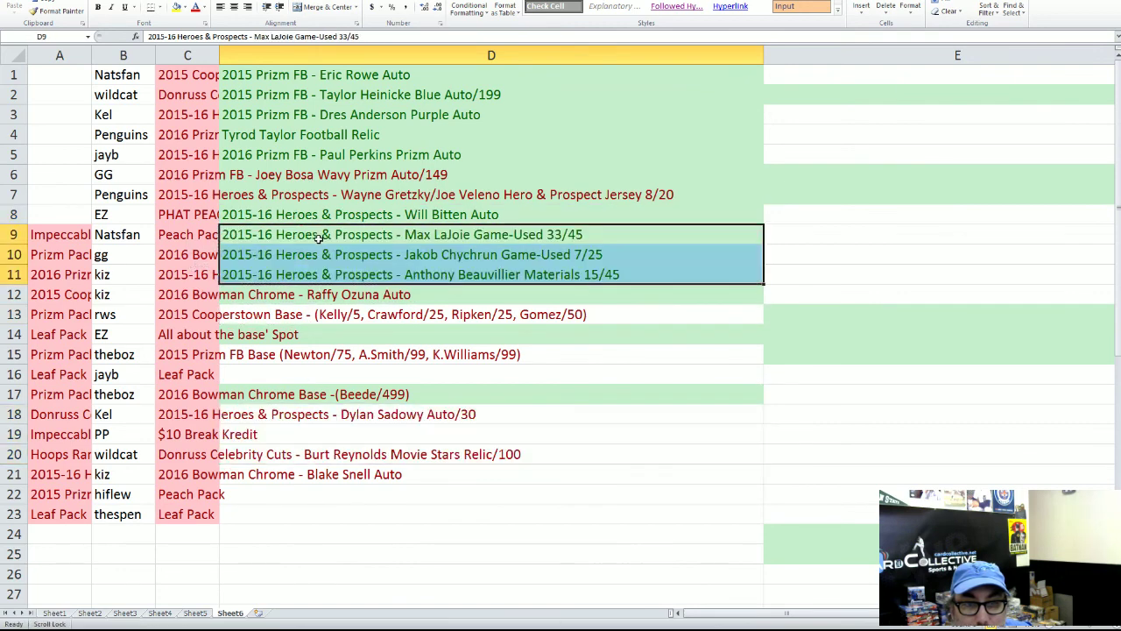
Try to remove the green fill from the empty cells D13:D23 below the remaining prizes.
mouse_move(308, 514)
mouse_down()
mouse_move(319, 330)
mouse_move(313, 508)
mouse_up()
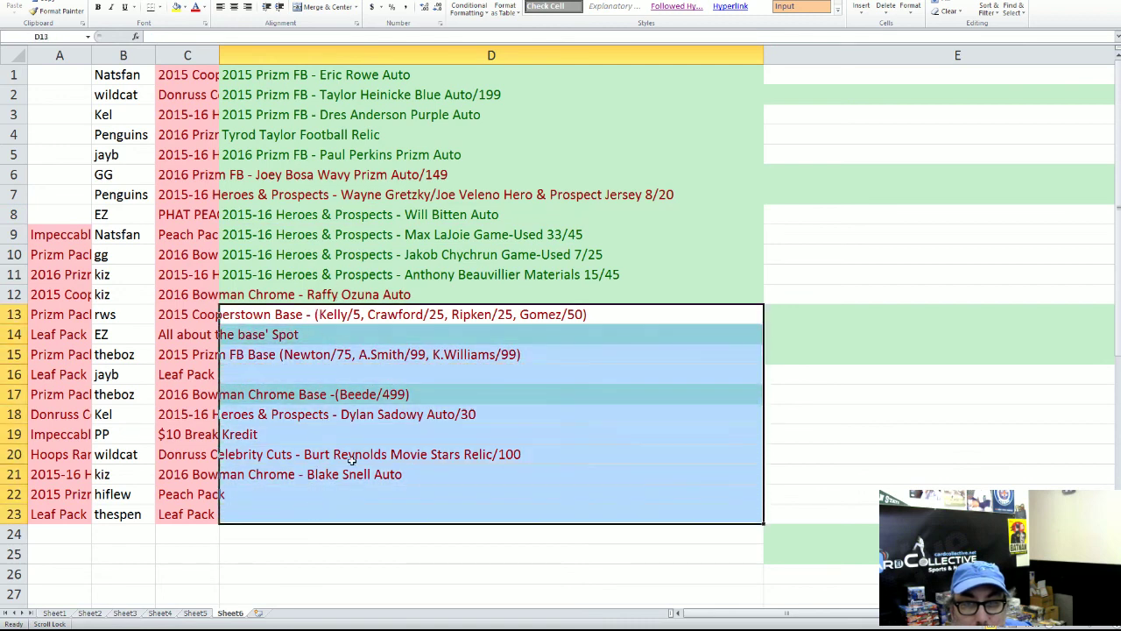
drag(200, 317, 233, 511)
click(388, 535)
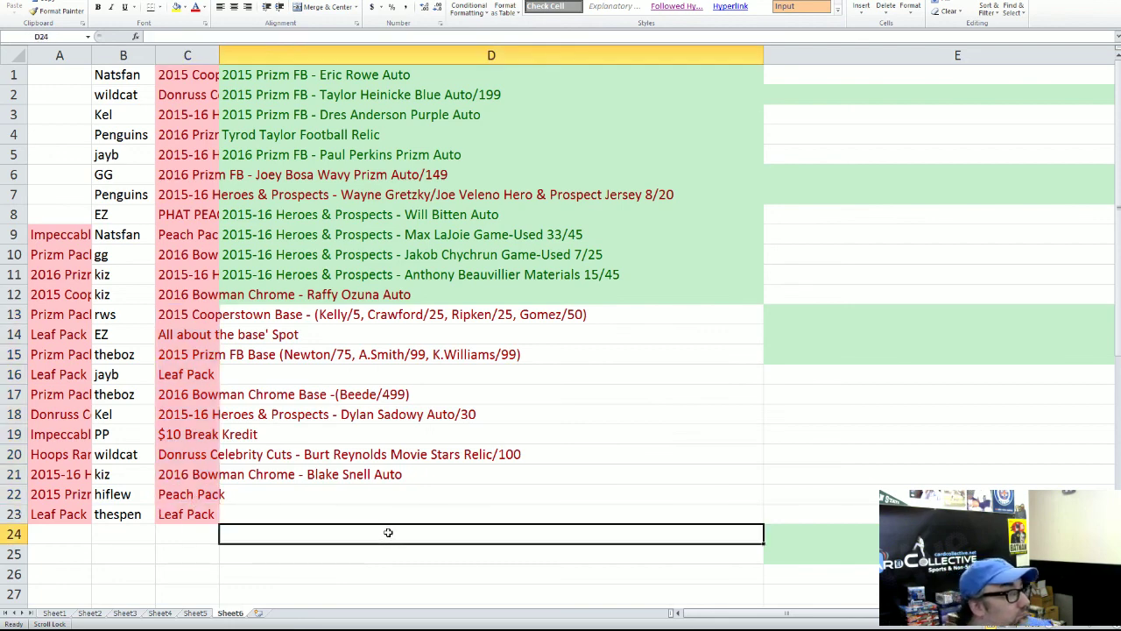
key(ctrl+z)
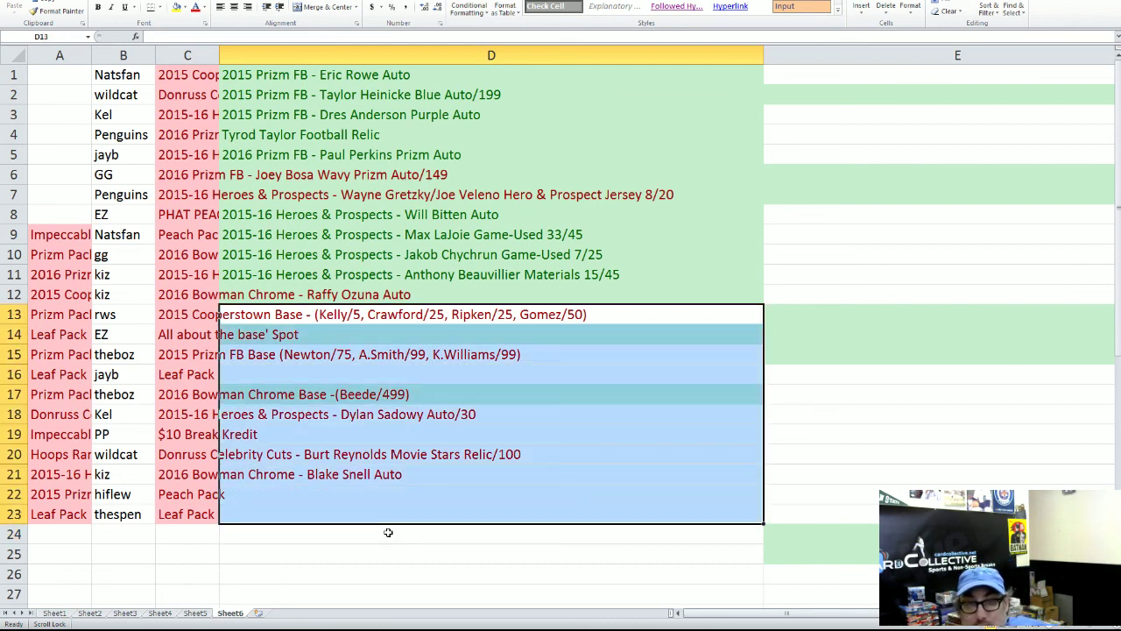
click(405, 495)
click(335, 400)
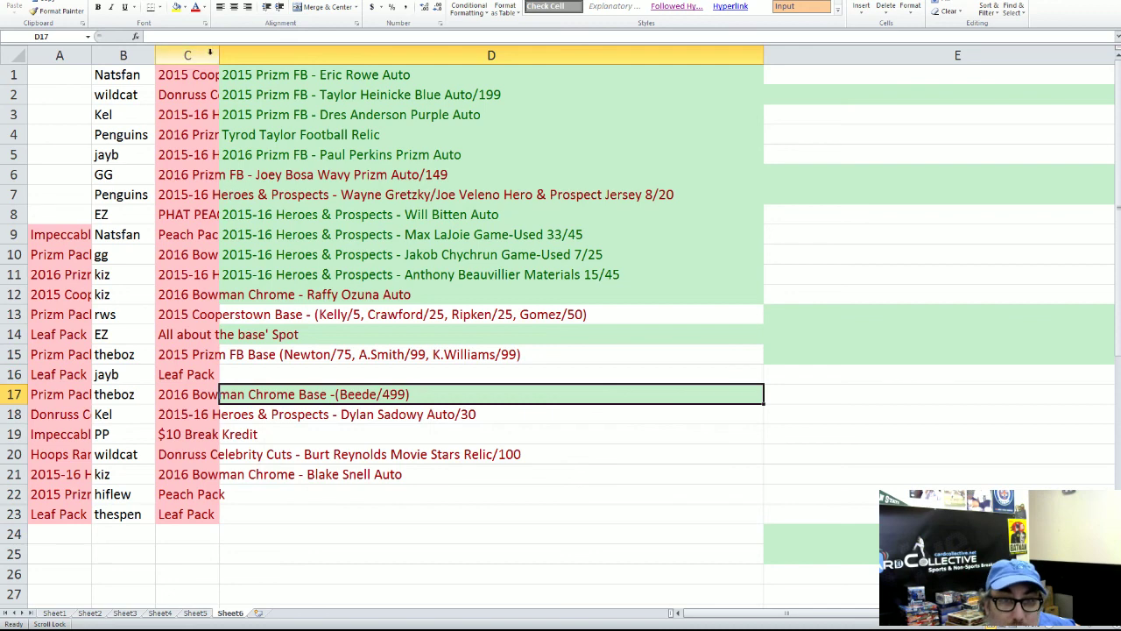
Widen column C slightly and remove the green fill from the empty cells D14:D19.
drag(219, 55, 259, 54)
drag(396, 434, 391, 333)
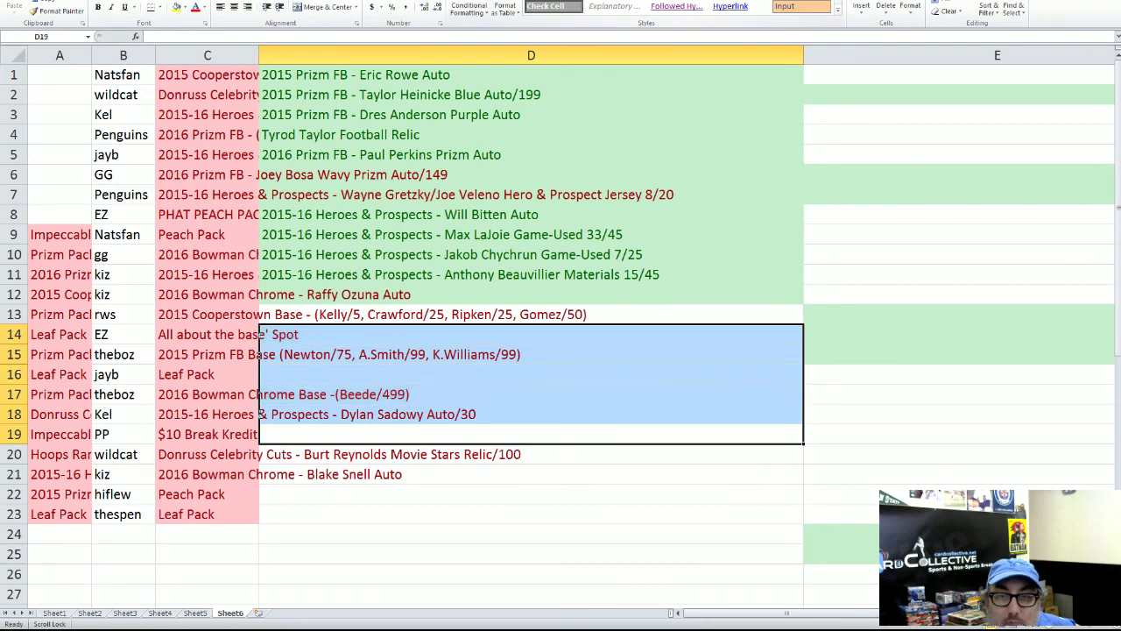
Delete the empty cells D6:D7, shifting the cells below up, and remove the green fill from the empty cell D10.
drag(409, 187, 403, 175)
right_click(404, 176)
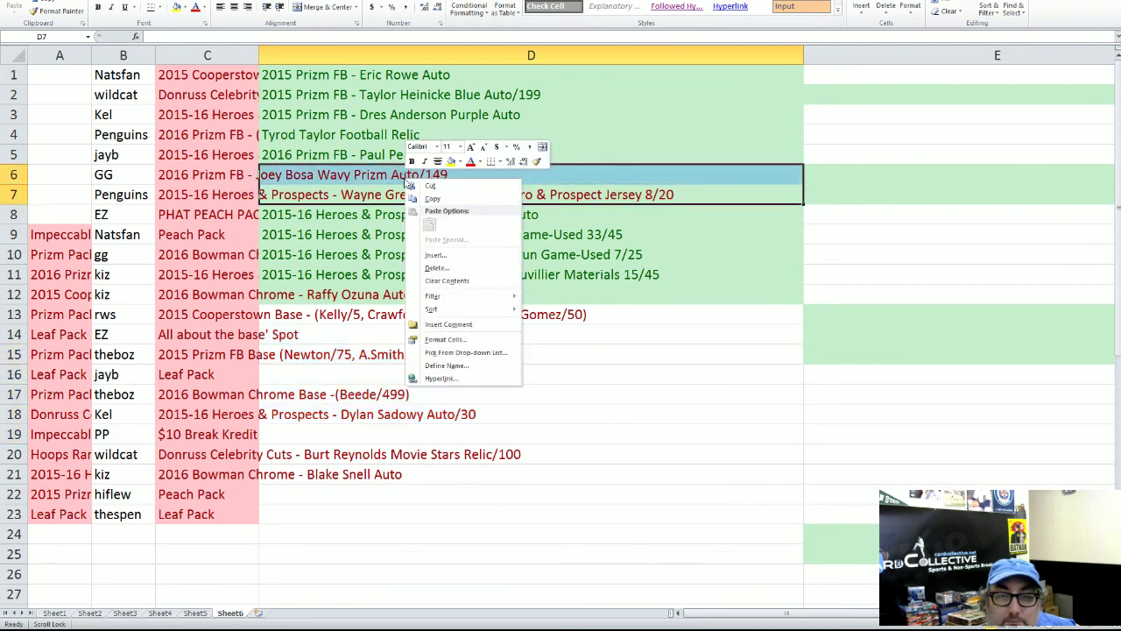
click(438, 269)
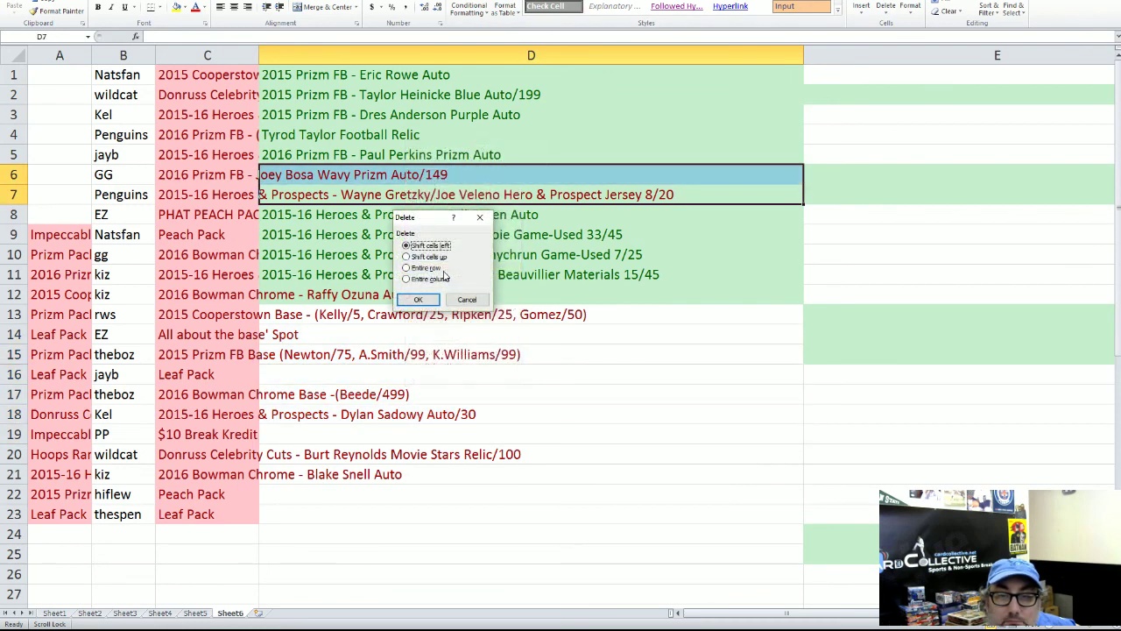
click(431, 256)
click(418, 300)
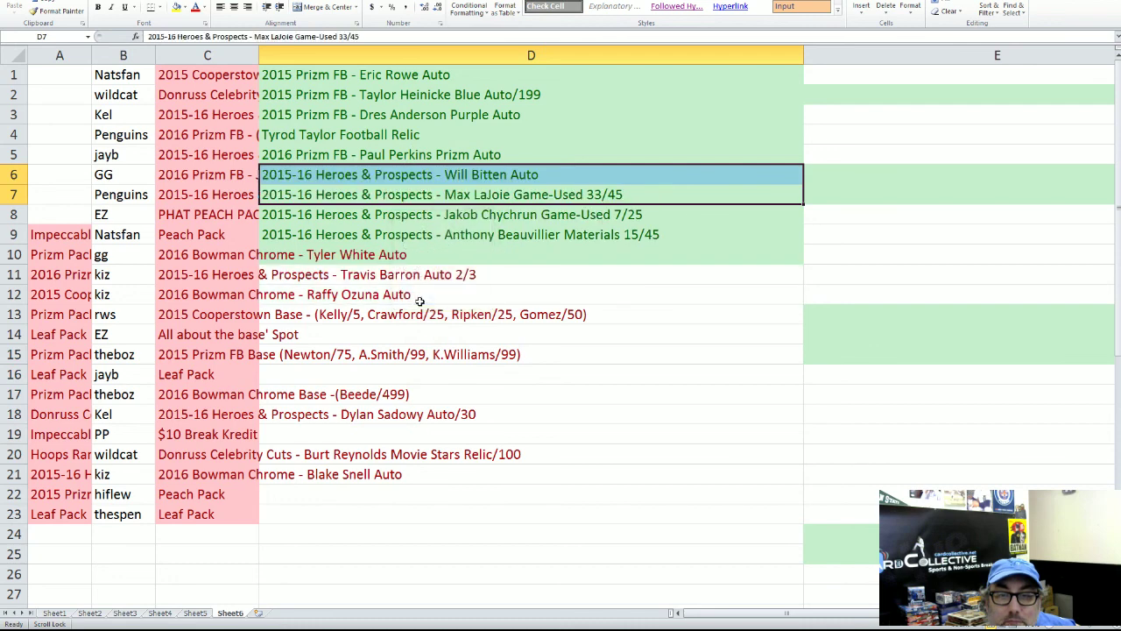
click(420, 301)
click(388, 257)
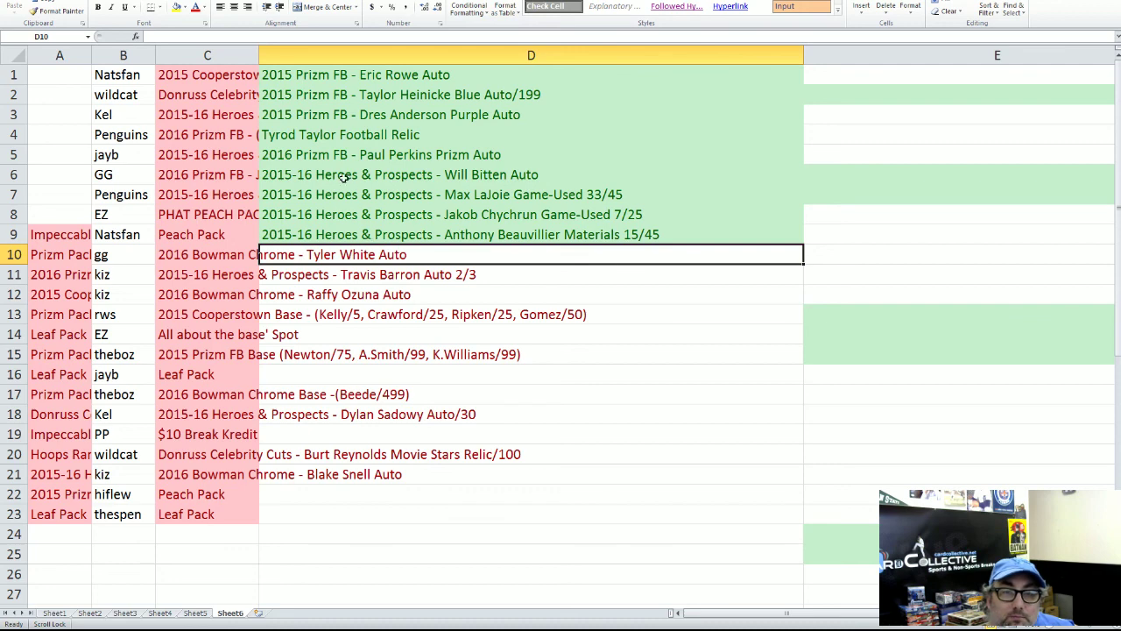
drag(301, 75, 295, 218)
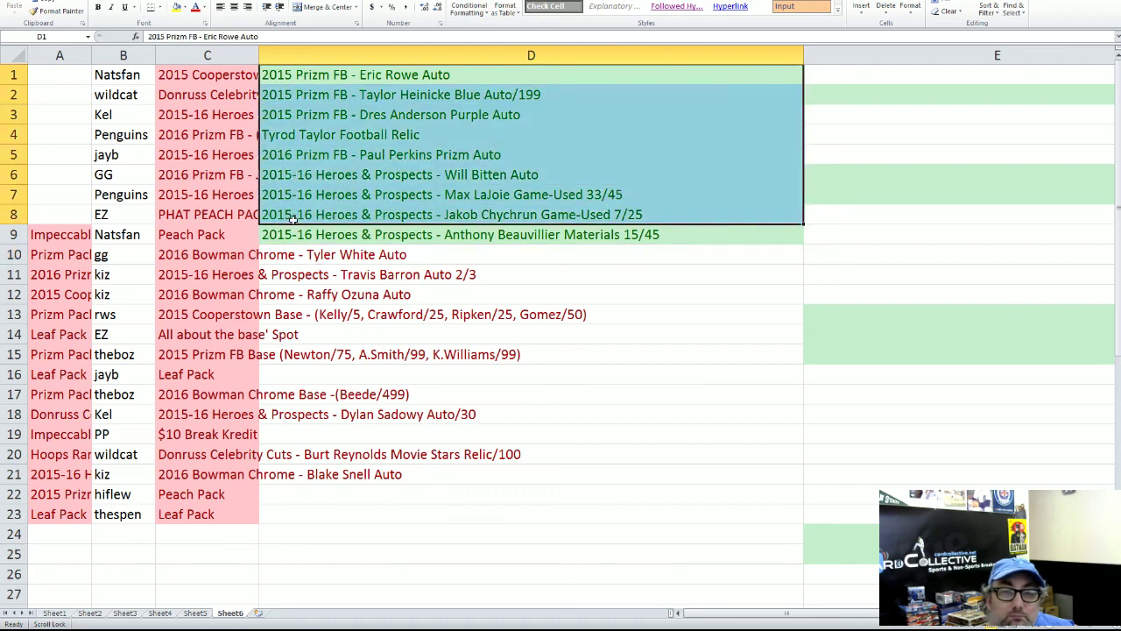
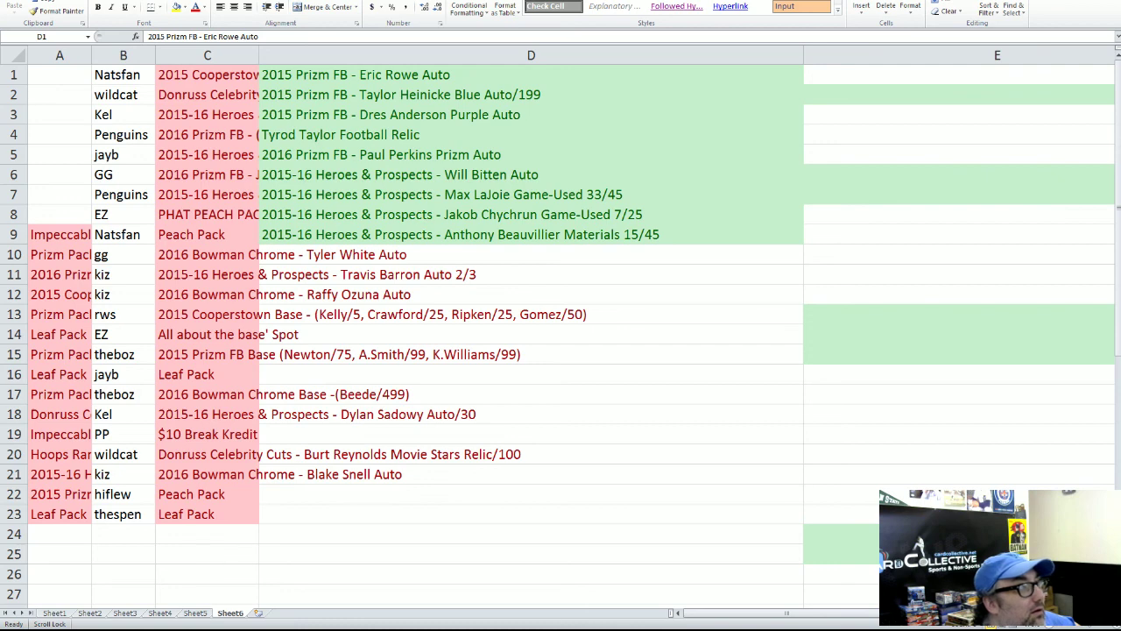
drag(350, 74, 351, 215)
click(328, 201)
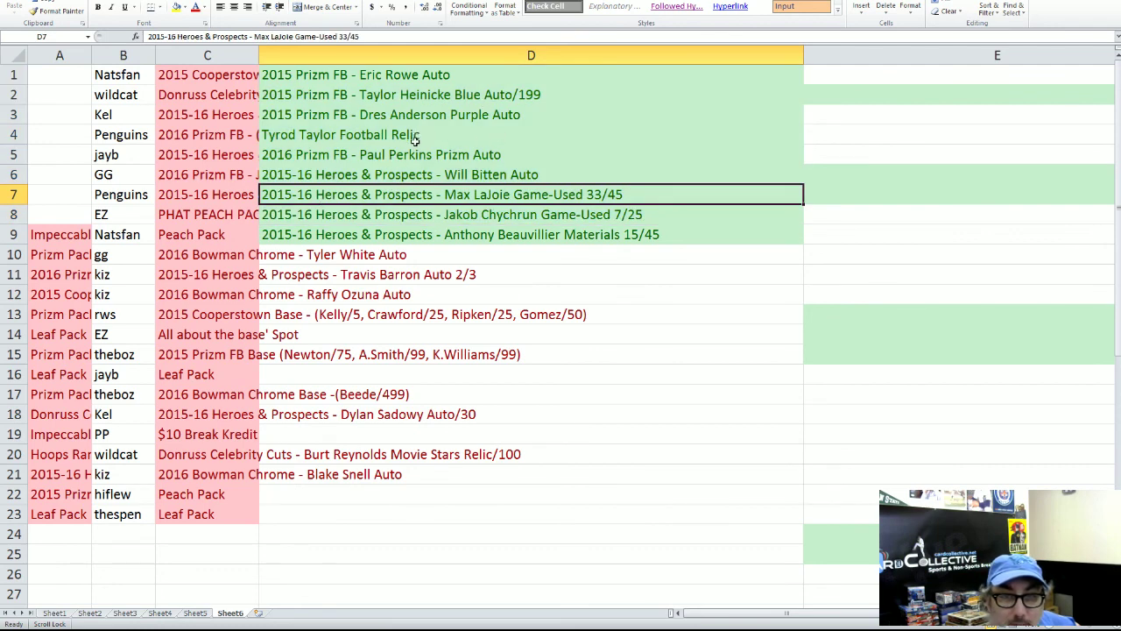
Move the Paul Perkins Prizm Auto from D5 to A8 and the Anthony Beauvillier Materials from D9 to A7, marking both red.
click(415, 152)
drag(415, 145, 60, 214)
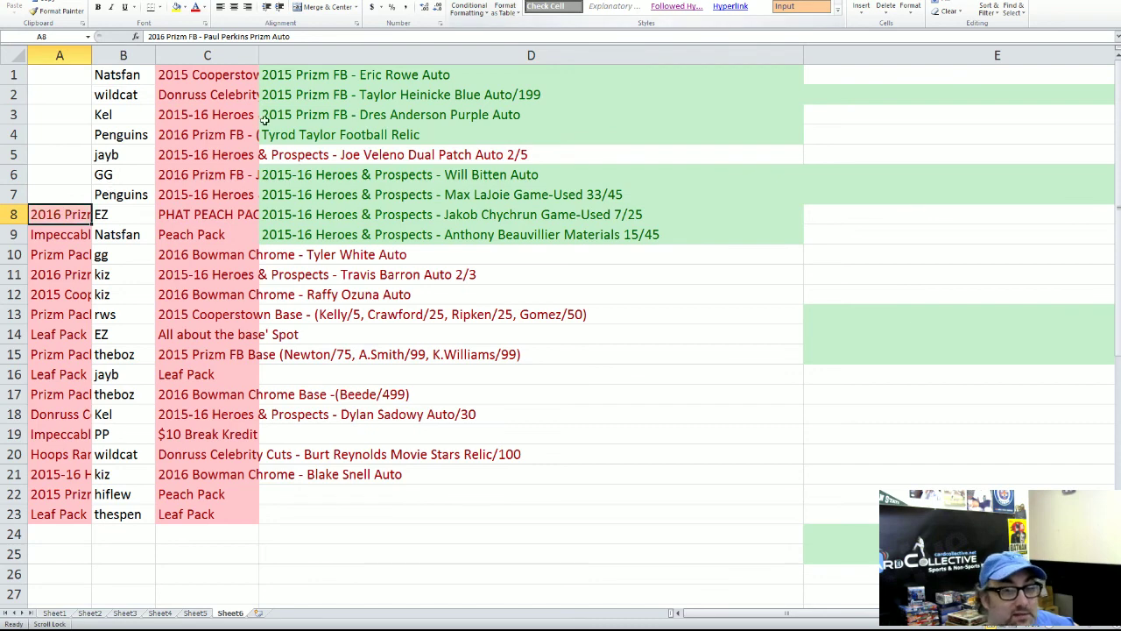
click(75, 198)
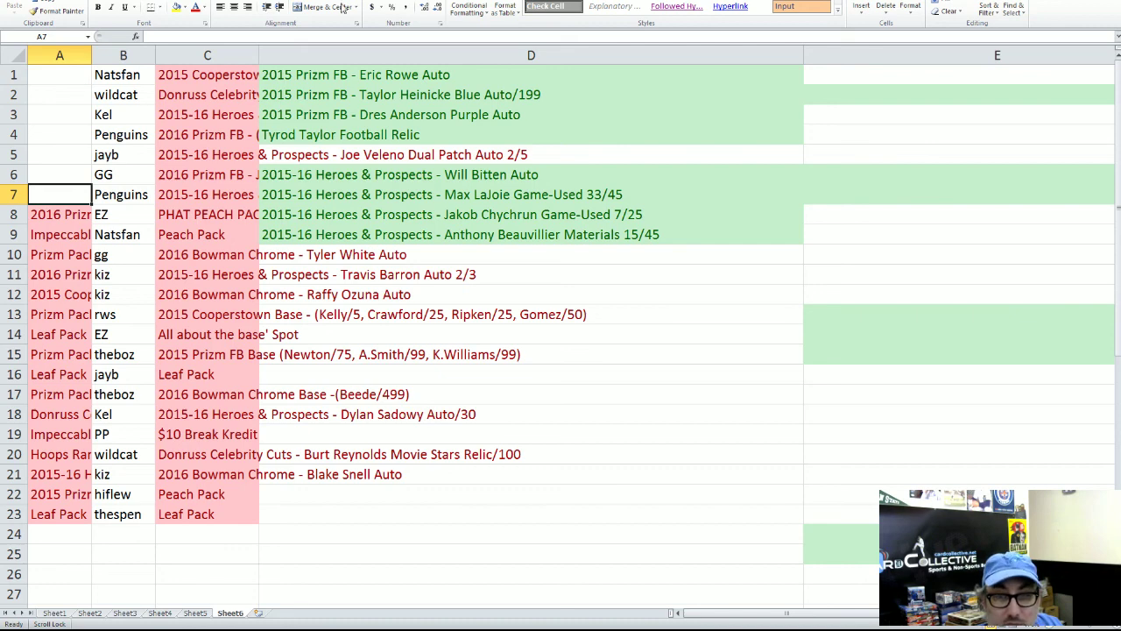
click(587, 240)
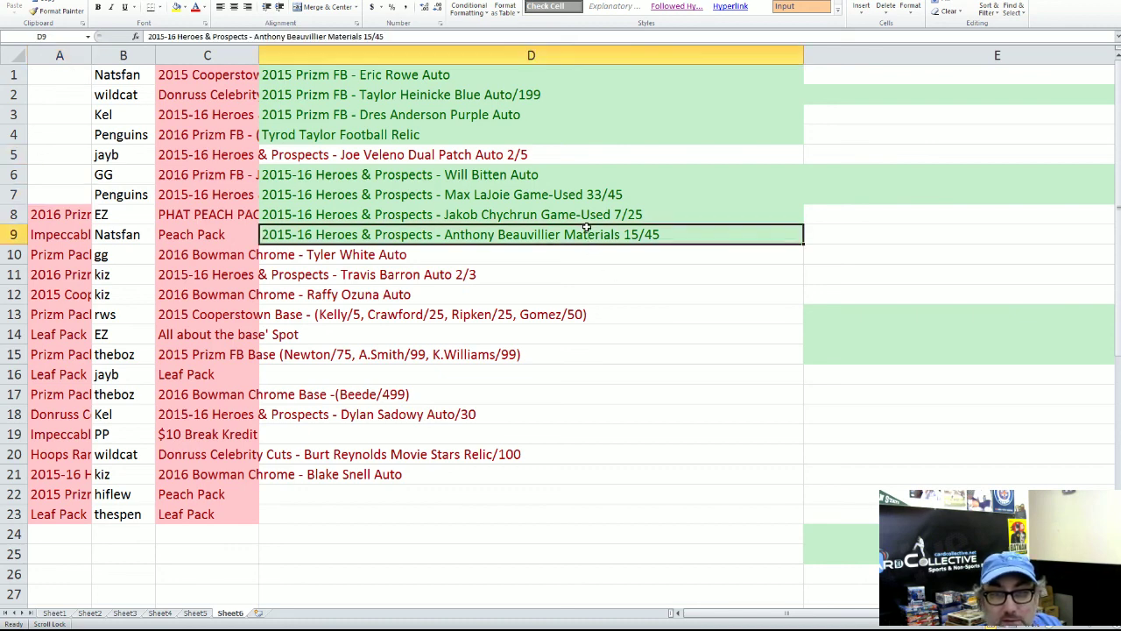
drag(587, 226, 35, 195)
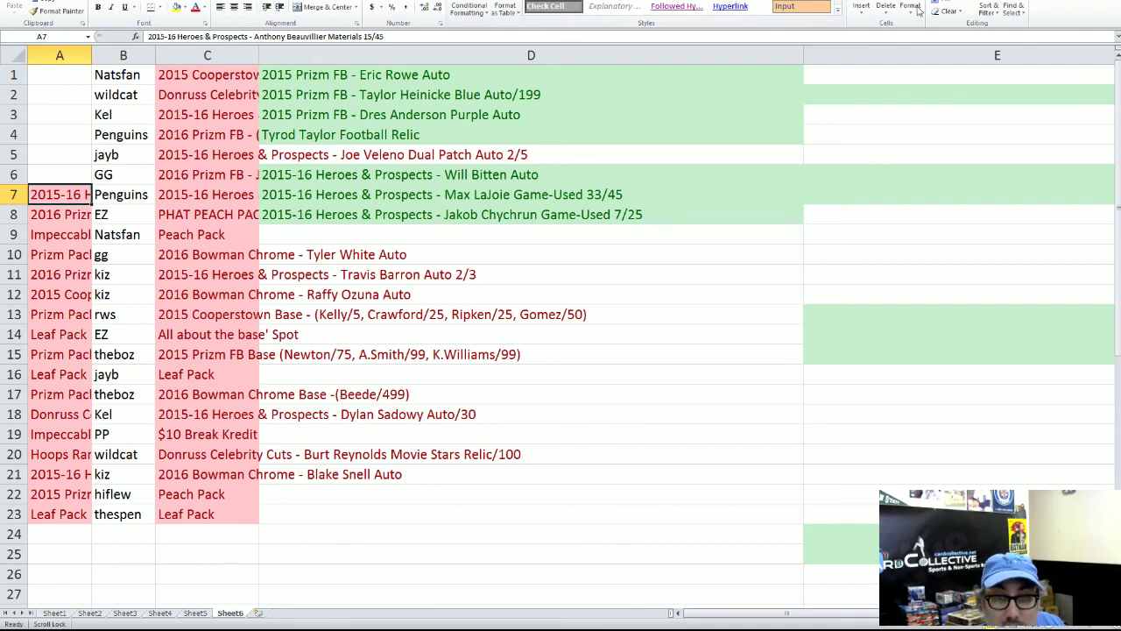
Move the Jakob Chychrun Game-Used from D8 to A6 and the Taylor Heinicke Blue Auto from D2 to A5, marking both red.
click(448, 219)
drag(450, 205, 89, 174)
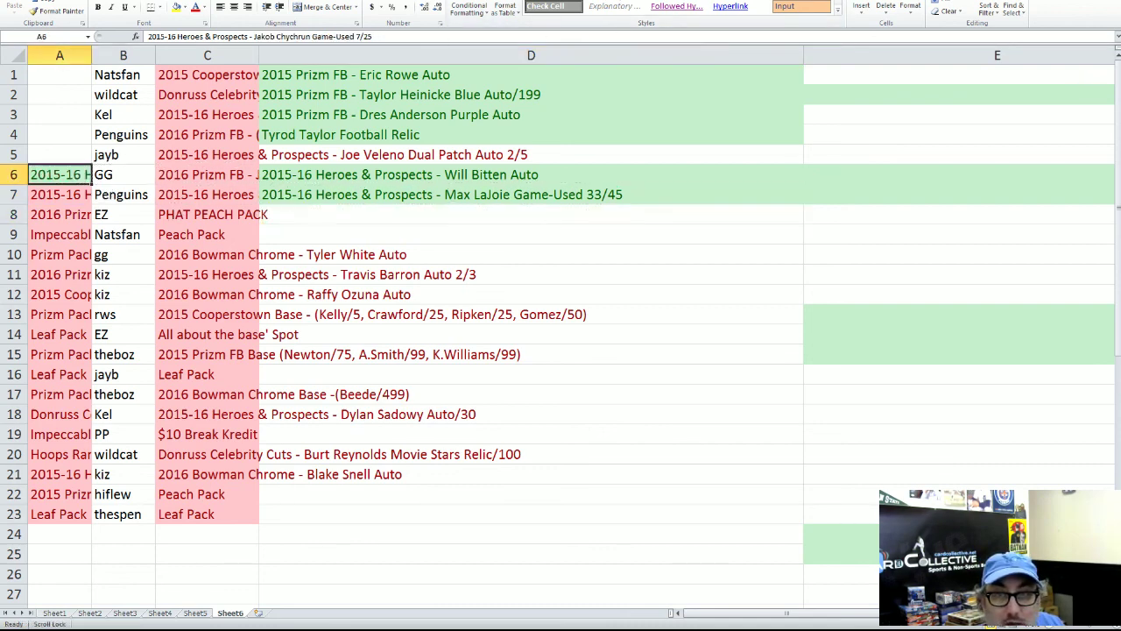
click(59, 155)
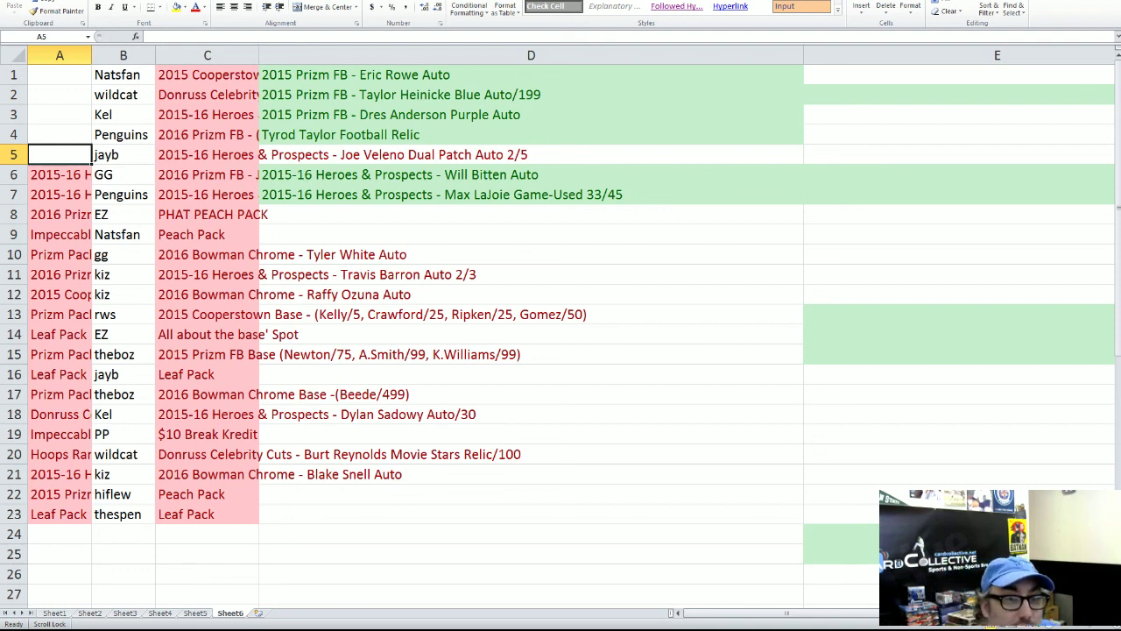
click(489, 94)
drag(492, 85, 75, 155)
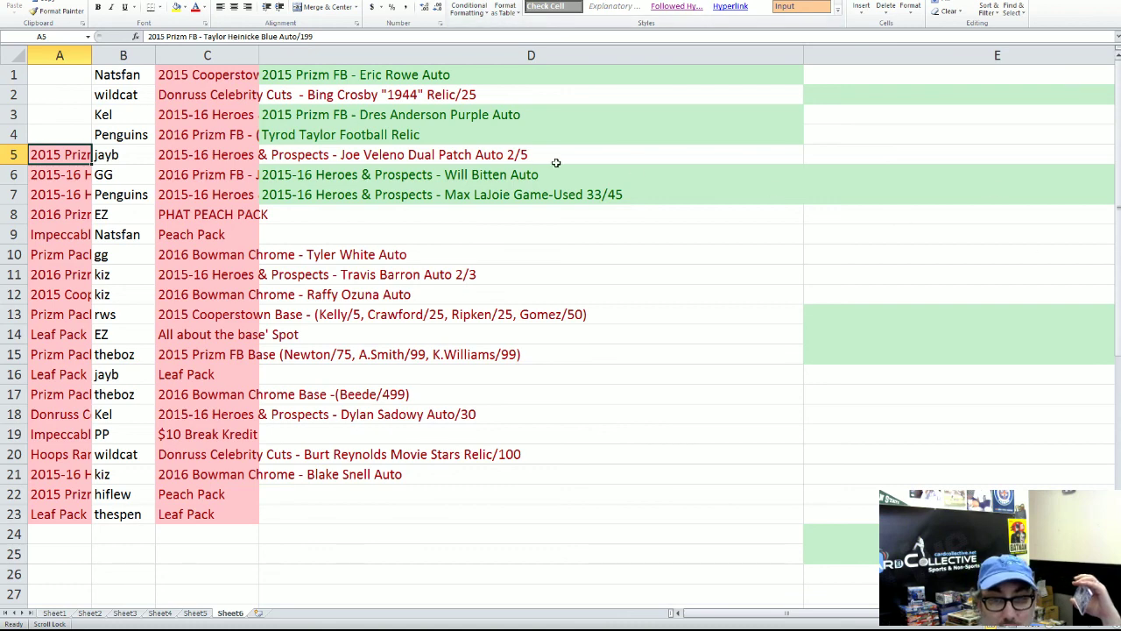
Move the Max LaJoie Game-Used from D7 to A4 and the Will Bitten Auto from D6 to A3, marking both red.
click(538, 192)
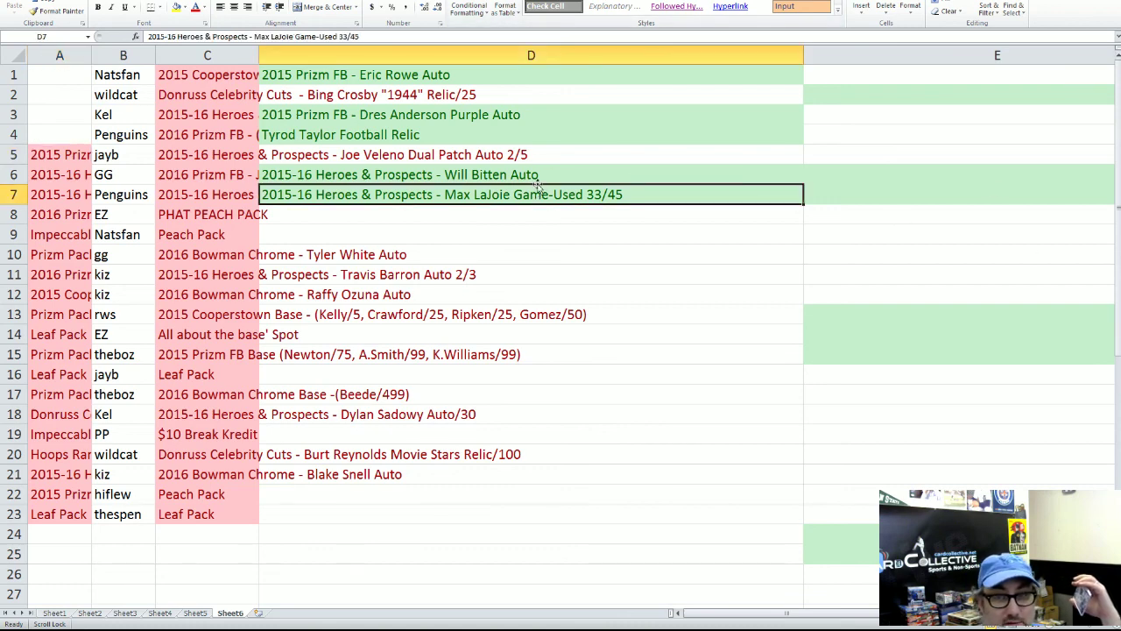
drag(538, 189, 49, 127)
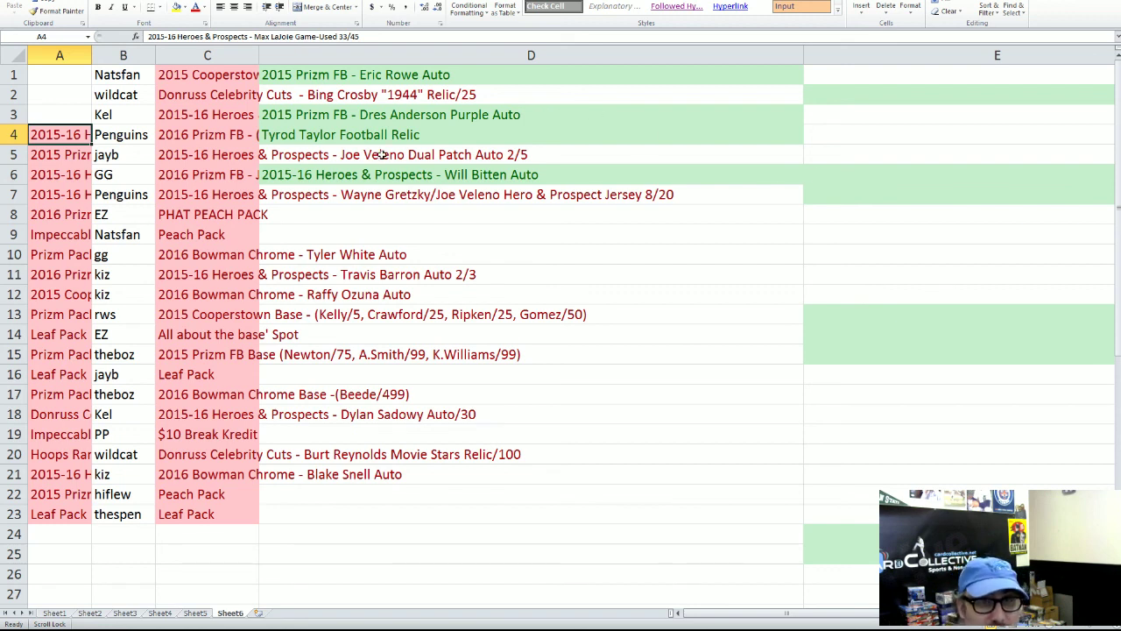
click(417, 173)
drag(418, 165, 79, 116)
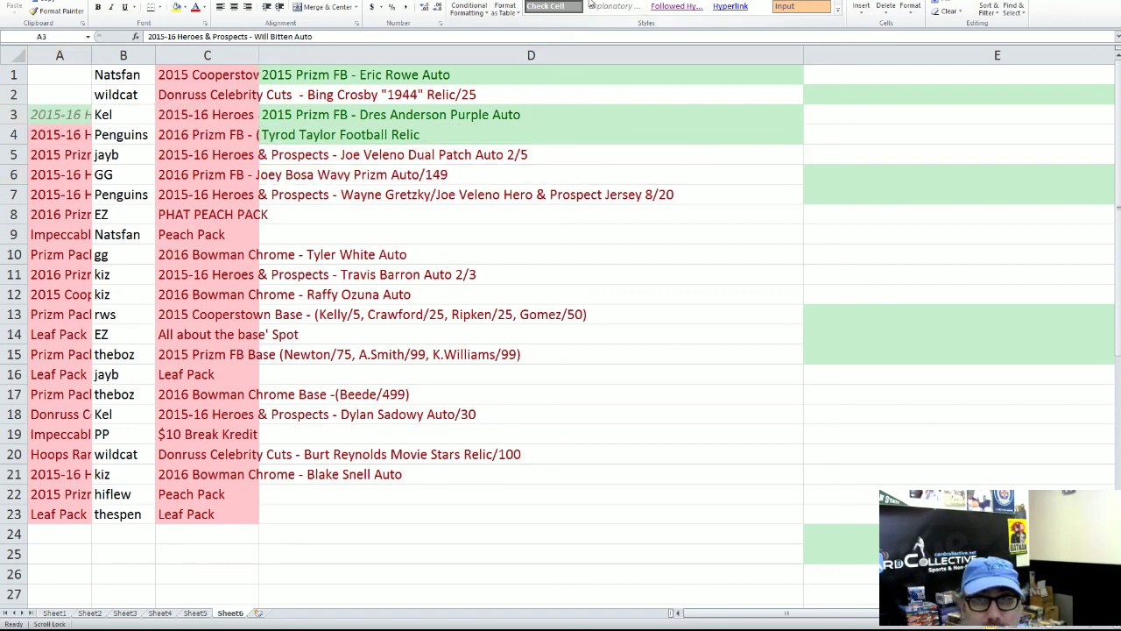
click(74, 97)
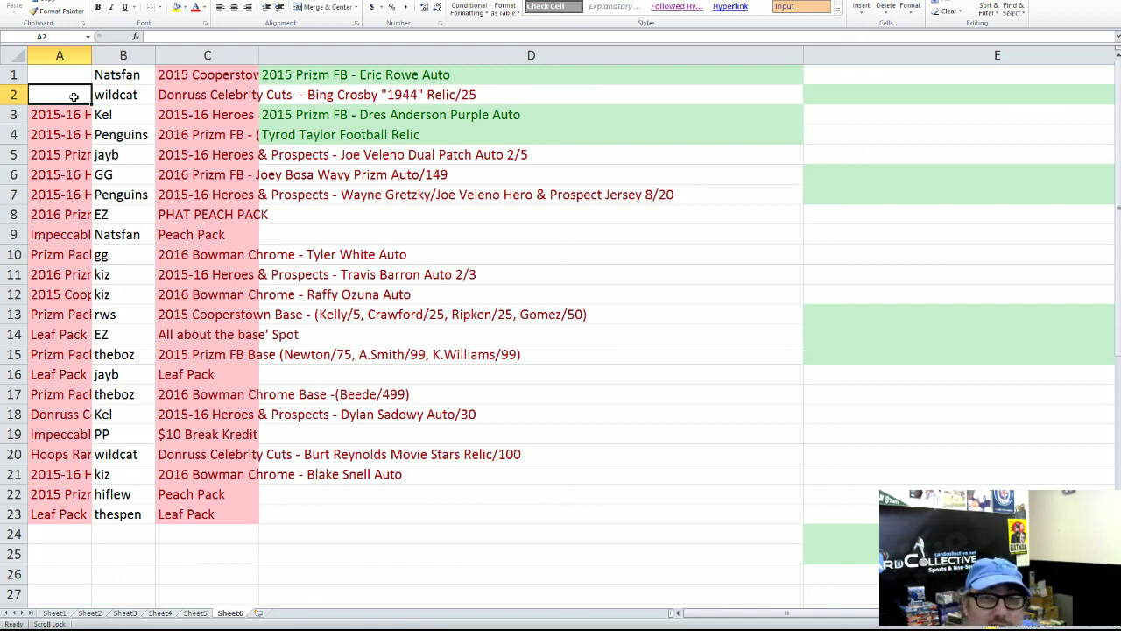
Move the Tyrod Taylor Football Relic from D4 to A2 and mark it red.
click(386, 116)
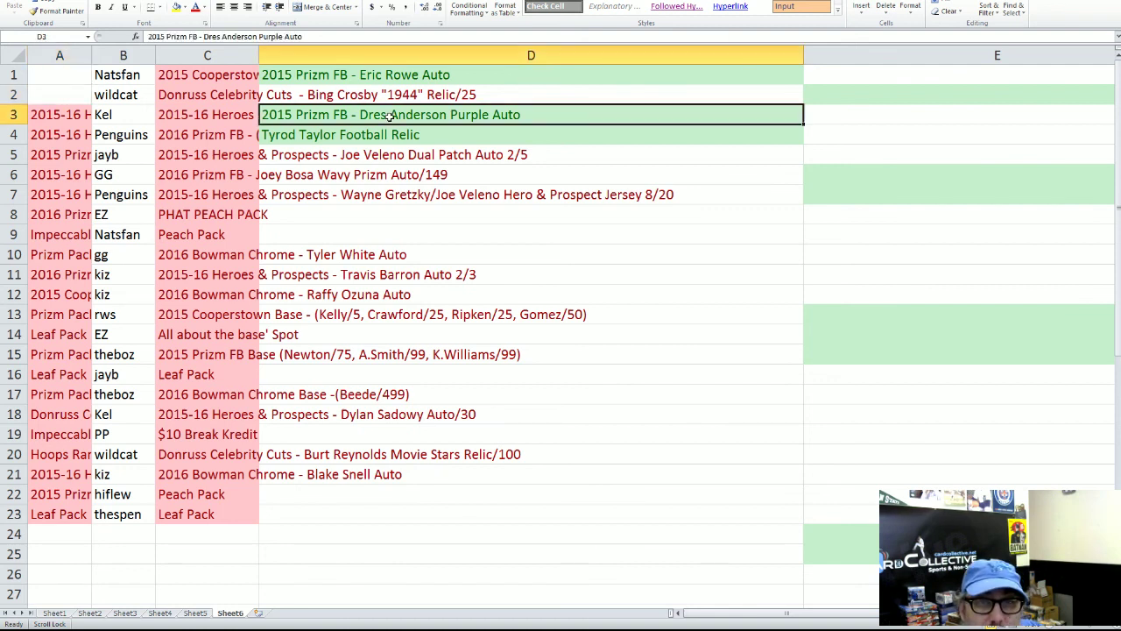
click(391, 134)
drag(378, 125, 81, 94)
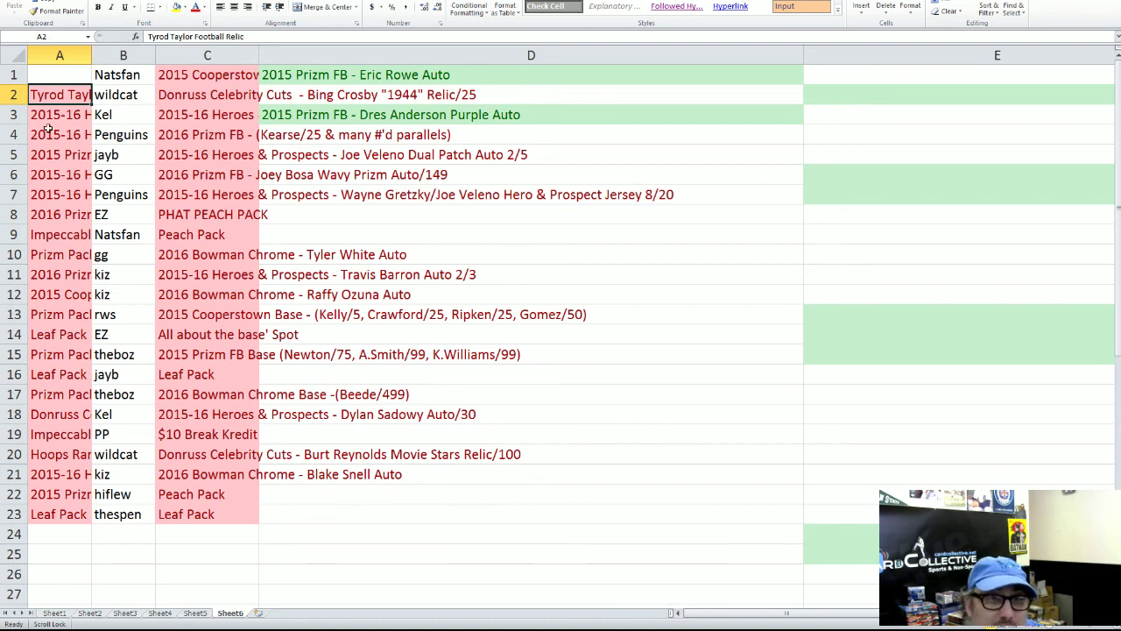
Review the second-round picks recorded in A3:A6 and the remaining prize in D3.
click(78, 115)
click(76, 134)
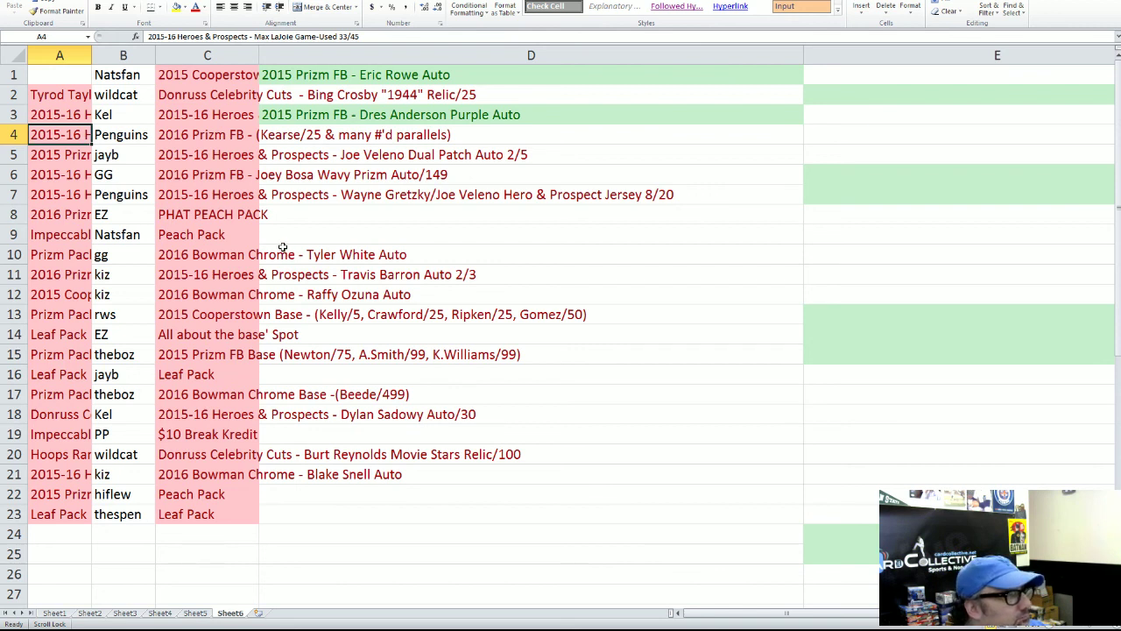
click(313, 116)
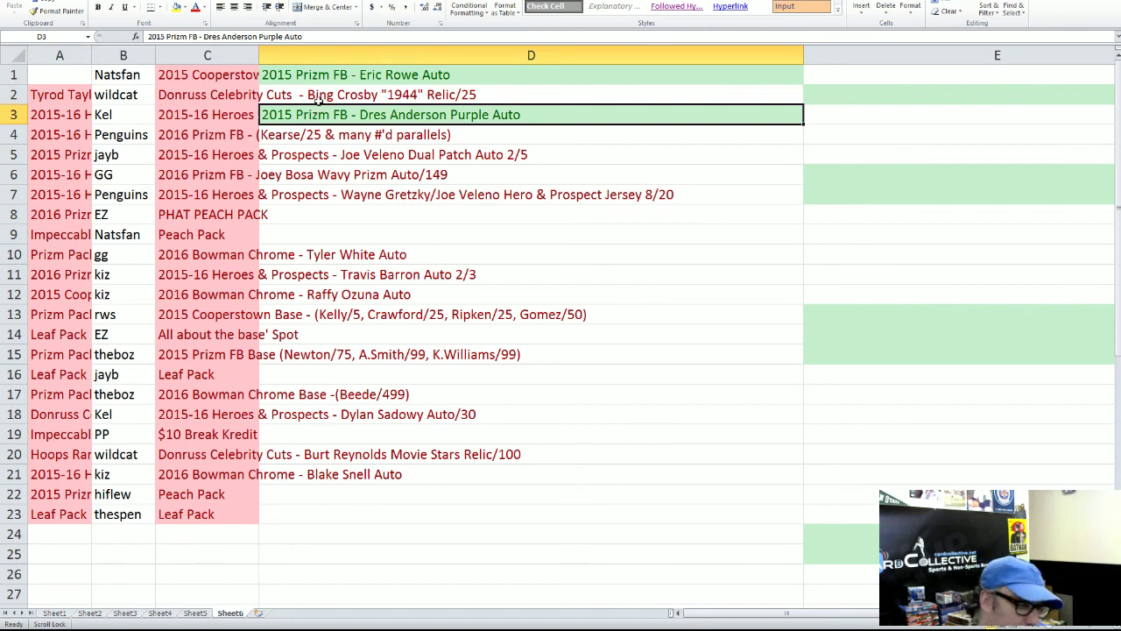
click(59, 158)
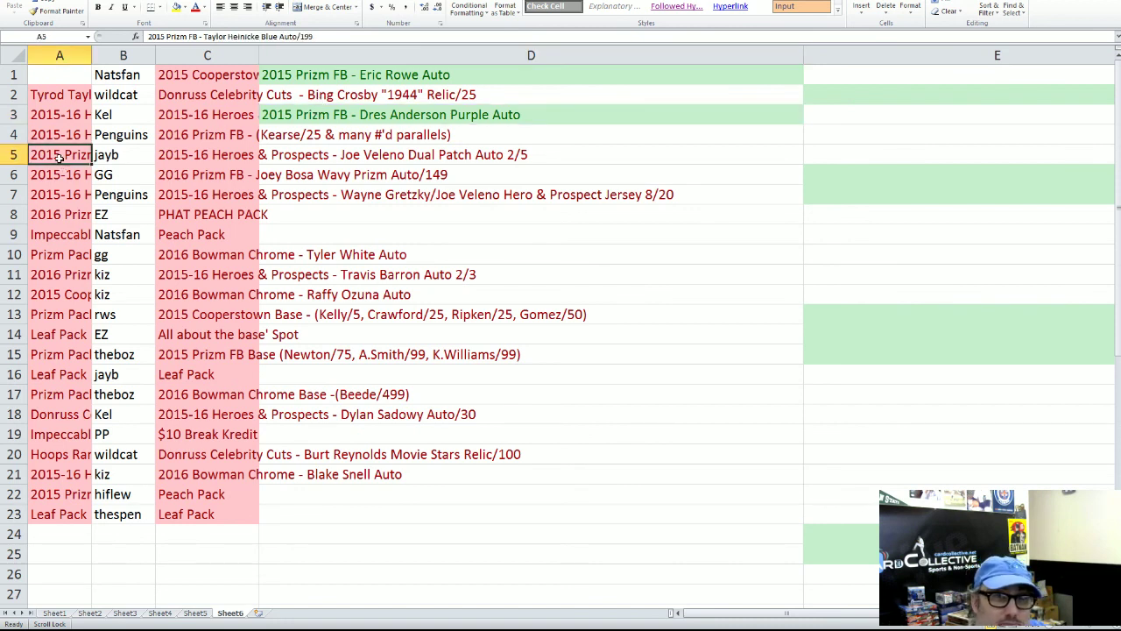
click(59, 138)
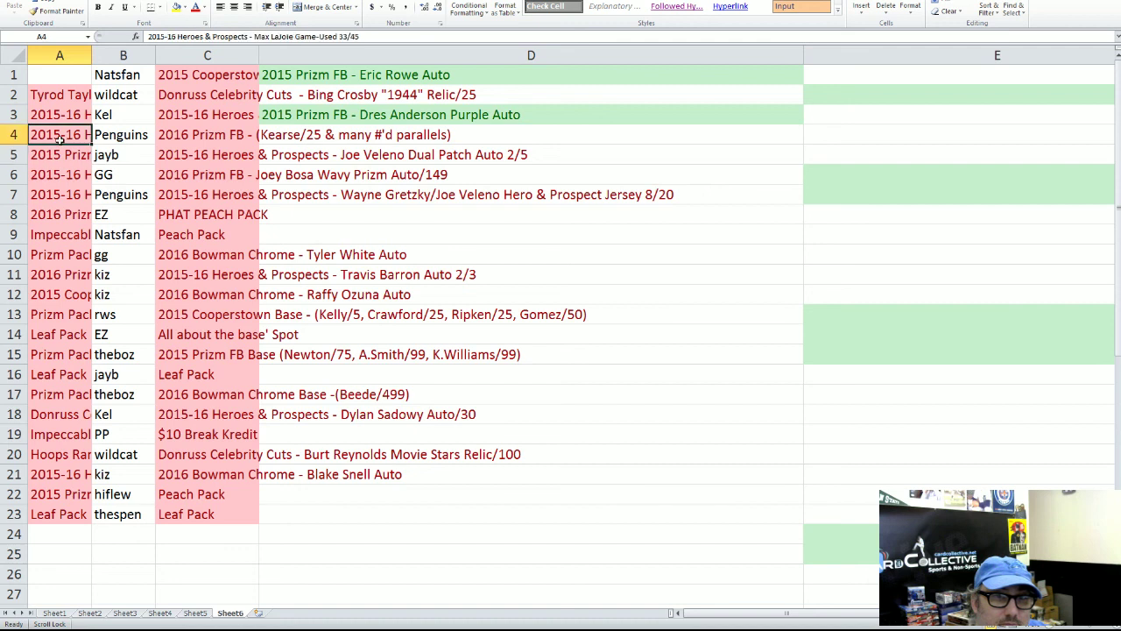
click(63, 175)
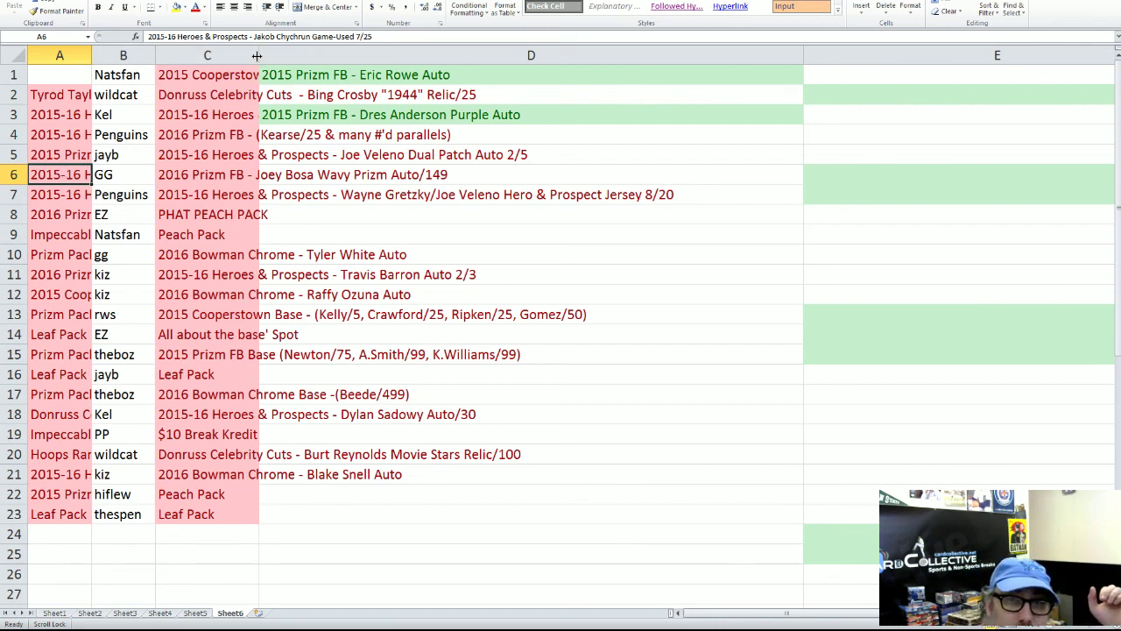
Mark the Dres Anderson Purple Auto in D3 red and move it to A1.
click(296, 112)
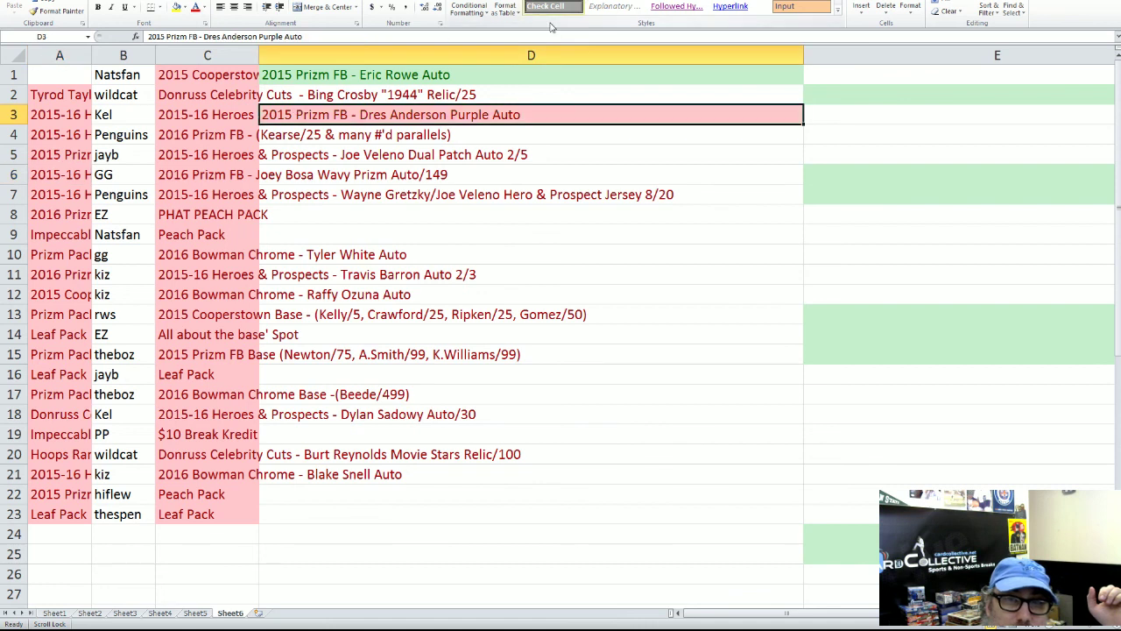
drag(429, 106, 61, 75)
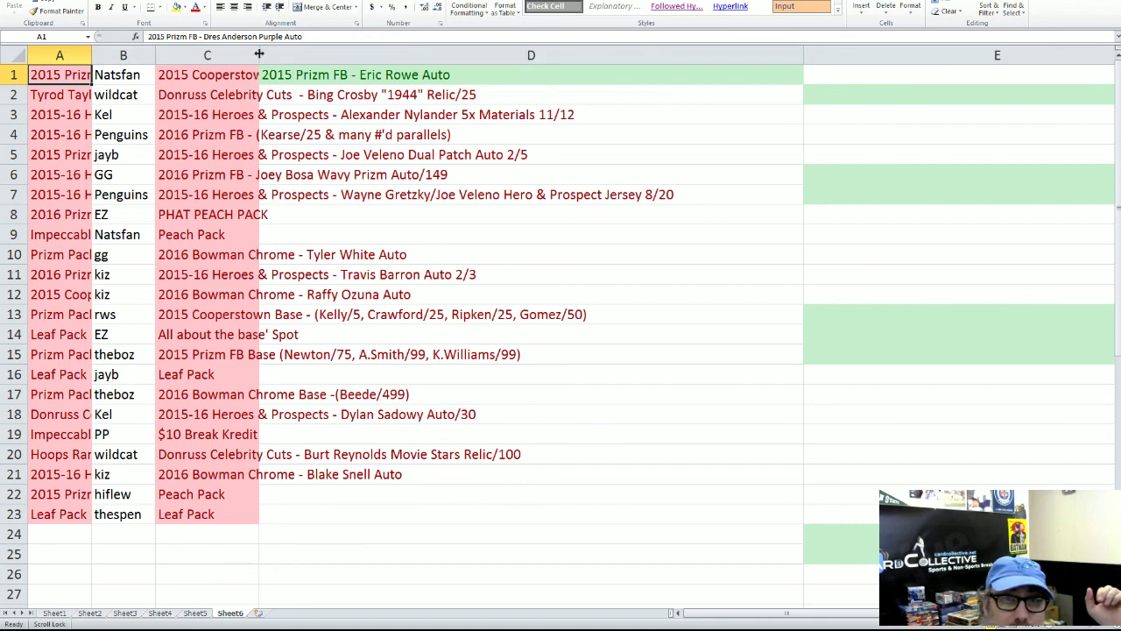
AutoFit column C to show the full first-round prize names.
double_click(259, 51)
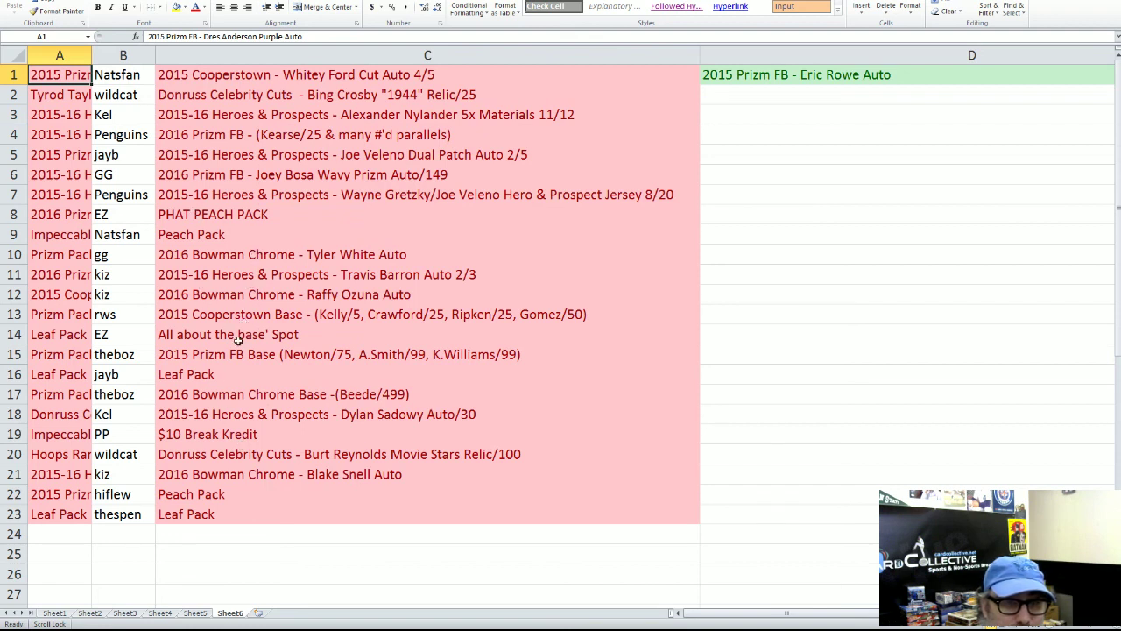
click(134, 359)
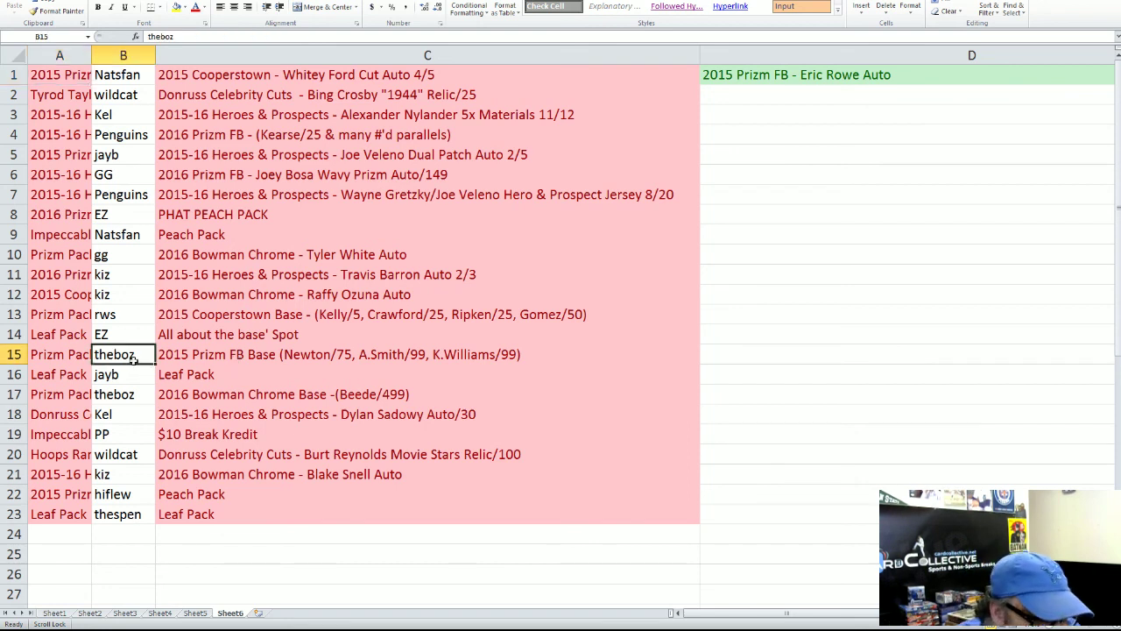